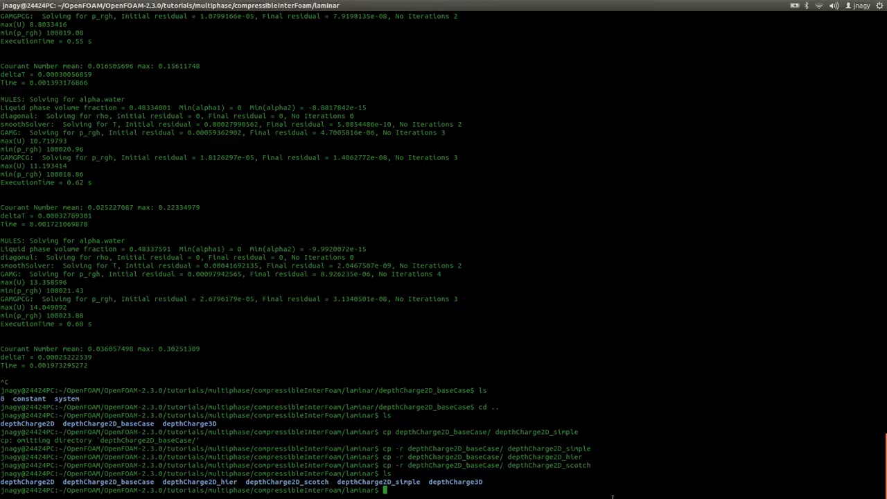
Step: Enter the depthCharge2D_simple case directory and list its contents and those of its system folder
type("cd depthCharge2D_si")
key("Tab")
key("Return")
type("ls")
key("Return")
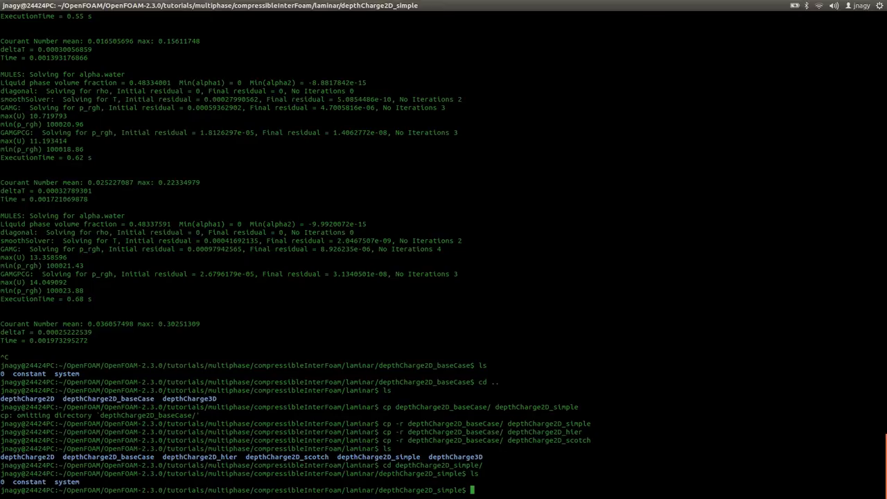
type("ls system/")
key("Return")
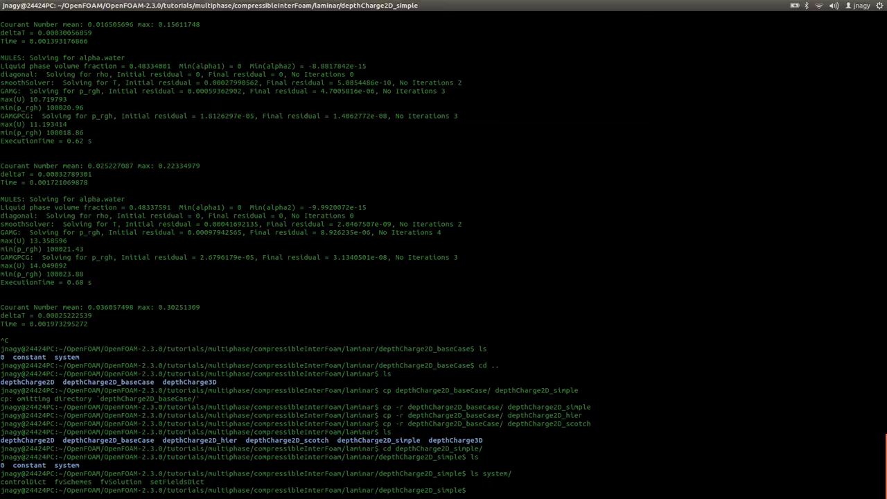
Step: Return to the parent laminar directory and list the case folders in it
type("cp ../")
key("BackSpace")
key("BackSpace")
key("BackSpace")
key("BackSpace")
key("BackSpace")
type("d ..")
key("Return")
type("ls")
key("Return")
Step: Copy depthCharge3D/system/decomposeParDict into depthCharge2D_simple/system/
type("cp depthCharge3")
key("Tab")
type("system/decomposeParDict")
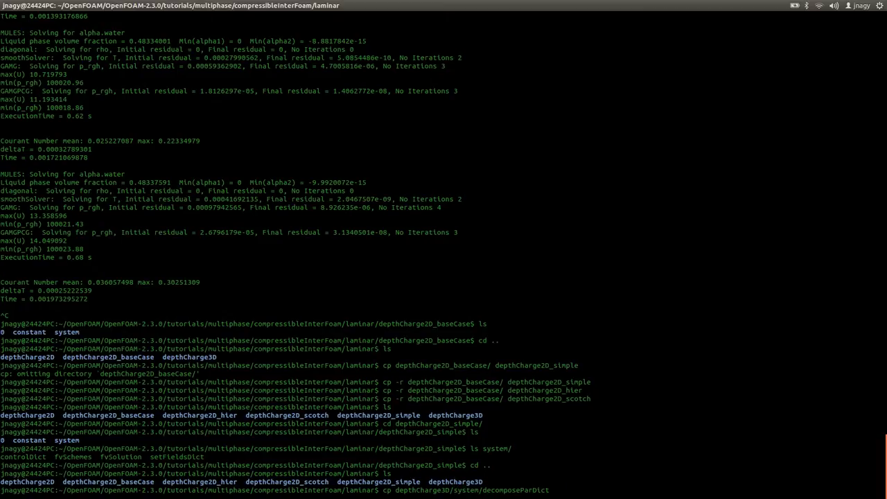
type("depthCharge2D_simple/system/")
key("Return")
Step: Copy depthCharge3D/system/decomposeParDict into depthCharge2D_hier/system/ by reusing the previous copy command
key("Up")
key("BackSpace")
key("BackSpace")
key("BackSpace")
key("BackSpace")
key("BackSpace")
key("BackSpace")
key("BackSpace")
key("BackSpace")
key("BackSpace")
key("BackSpace")
key("BackSpace")
key("BackSpace")
key("BackSpace")
key("BackSpace")
type("h")
key("Tab")
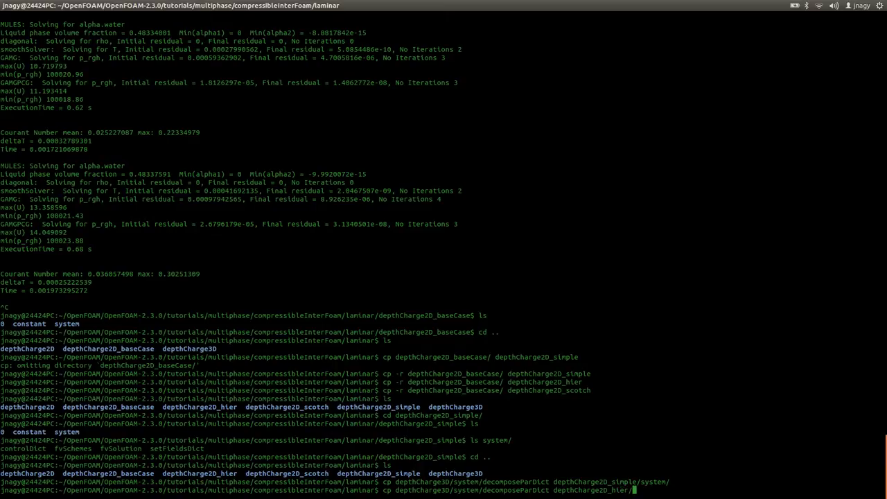
type("system/")
key("Return")
Step: Copy depthCharge3D/system/decomposeParDict into depthCharge2D_scotch/system/ by adapting the last copy command
key("Up")
key("BackSpace")
key("BackSpace")
key("BackSpace")
key("BackSpace")
key("BackSpace")
key("BackSpace")
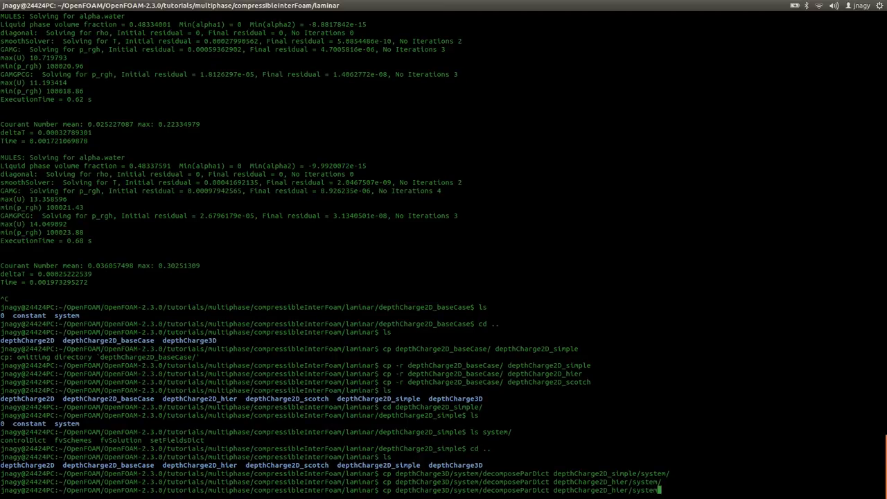
key("BackSpace")
key("BackSpace")
key("BackSpace")
key("BackSpace")
key("BackSpace")
key("BackSpace")
type("sc")
key("Tab")
type("system/")
key("Return")
Step: Copy depthCharge3D/system/decomposeParDict into depthCharge2D_baseCase/system/ as well
key("Up")
key("BackSpace")
key("BackSpace")
key("BackSpace")
key("BackSpace")
key("BackSpace")
key("BackSpace")
key("BackSpace")
key("BackSpace")
key("BackSpace")
key("BackSpace")
key("BackSpace")
key("BackSpace")
key("BackSpace")
key("BackSpace")
type("ba")
key("Tab")
type("sy")
key("Tab")
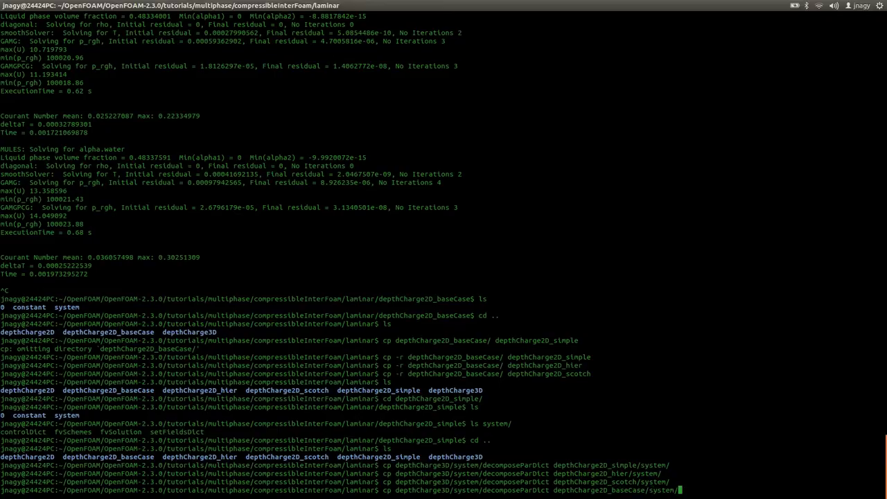
key("Return")
Step: Go into the depthCharge2D_simple case and list the case folder and its system directory
type("cd dep")
key("Tab")
type("2D_s")
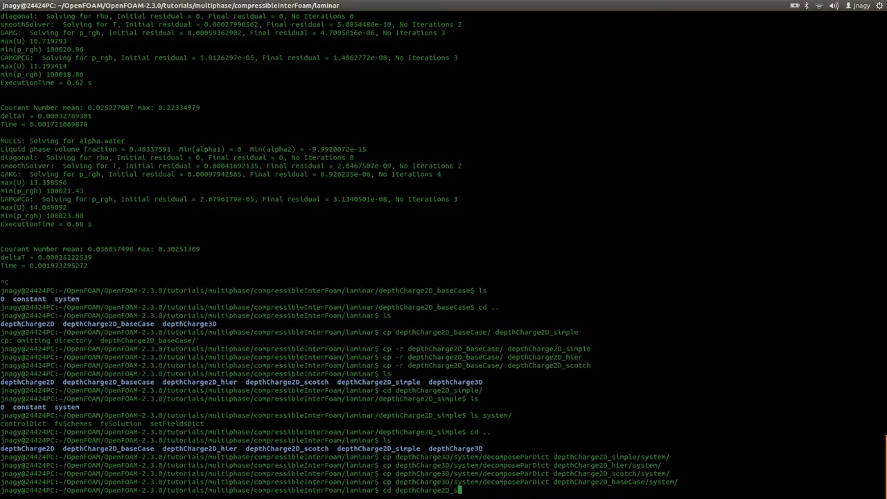
type("i")
key("Tab")
key("Return")
type("ls")
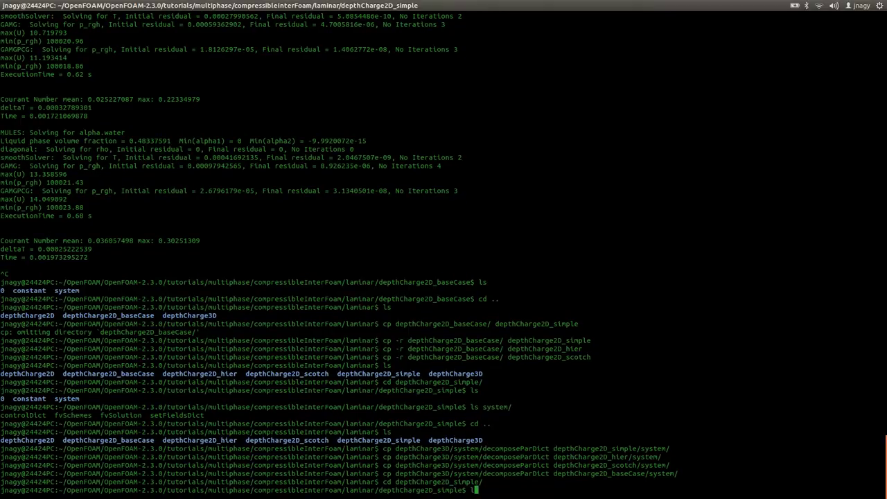
key("Return")
type("ls sy")
key("Tab")
key("Return")
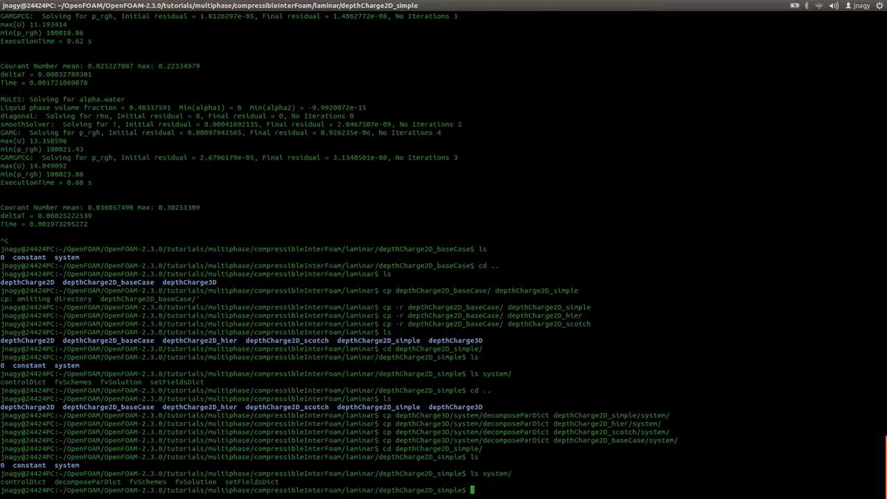
Step: Open system/decomposeParDict of the simple case in the nano editor
type("nano sy")
key("Tab")
type("d")
key("Tab")
key("Return")
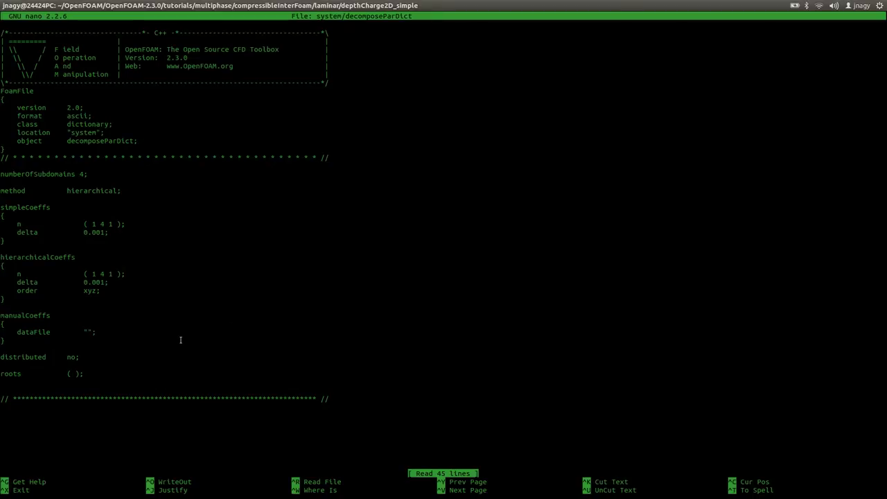
Step: Consult the decomposition methods in UserGuide.pdf, then return to decomposeParDict and check its numberOfSubdomains entry
key("alt+Tab")
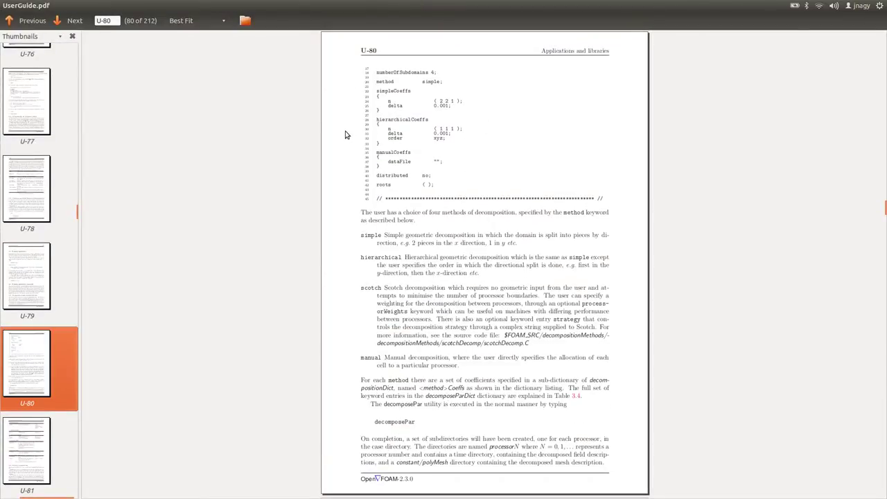
key("alt+Tab")
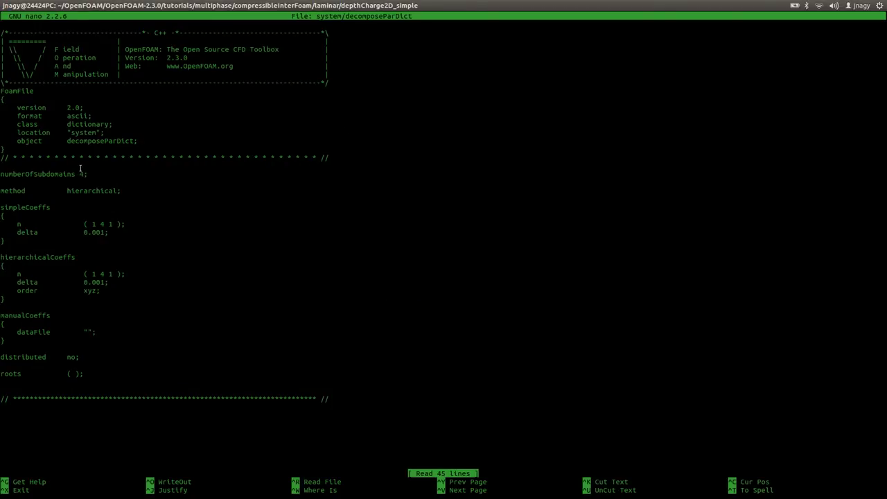
left_click_drag(89, 174, 62, 174)
left_click(86, 205)
Step: Change the decomposition method in decomposeParDict to simple
key("Down")
key("Down")
key("Down")
key("Down")
key("Down")
key("Down")
key("Down")
key("Down")
key("Down")
key("Down")
key("Down")
key("Down")
key("Down")
key("Down")
key("Down")
key("Down")
key("Down")
key("Down")
key("Down")
key("Down")
key("Up")
key("End")
key("Left")
key("BackSpace")
key("BackSpace")
key("BackSpace")
key("BackSpace")
key("BackSpace")
key("BackSpace")
key("BackSpace")
key("BackSpace")
key("BackSpace")
key("BackSpace")
key("BackSpace")
key("BackSpace")
type("simple")
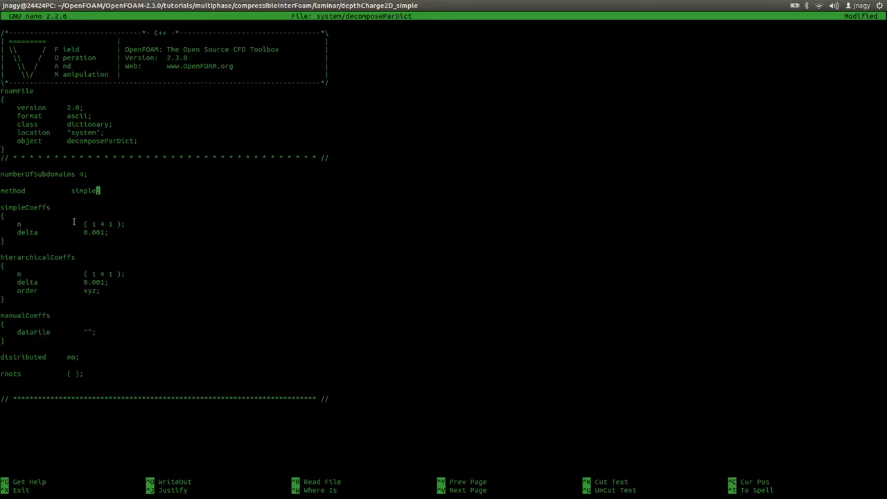
Step: Set n in simpleCoeffs to ( 2 2 1 ), then save decomposeParDict and close the editor
key("Down")
key("Down")
key("Down")
key("BackSpace")
type("2")
key("Right")
key("Right")
left_click_drag(4, 257, 107, 374)
left_click(108, 373)
key("ctrl+o")
key("Return")
key("ctrl+x")
Step: List the depthCharge2D_simple case folder and run decomposePar on the case
type("ls")
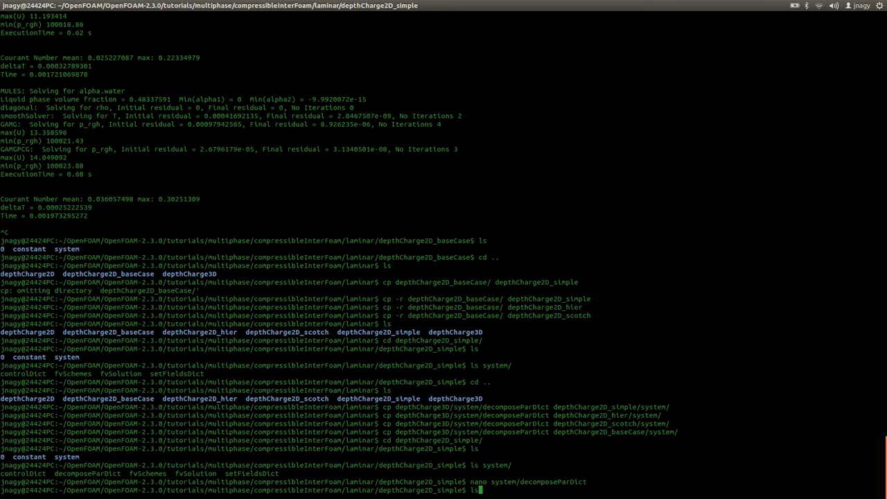
key("Return")
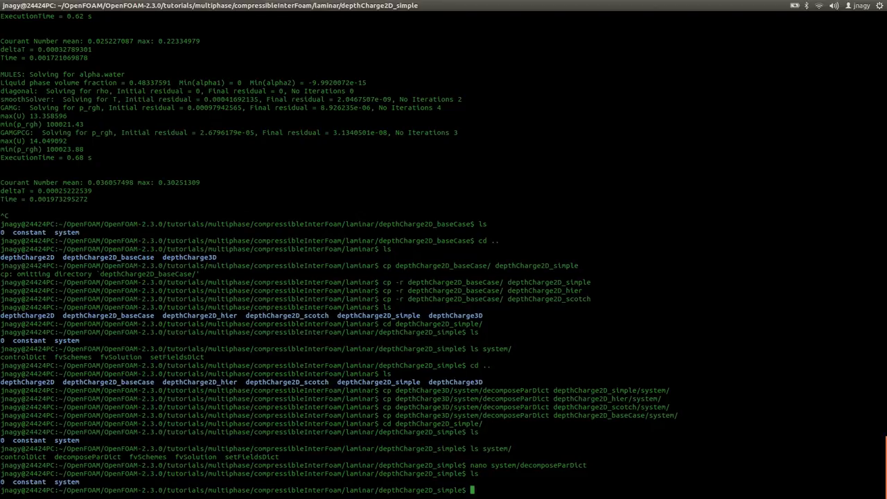
type("decomposePar")
key("Return")
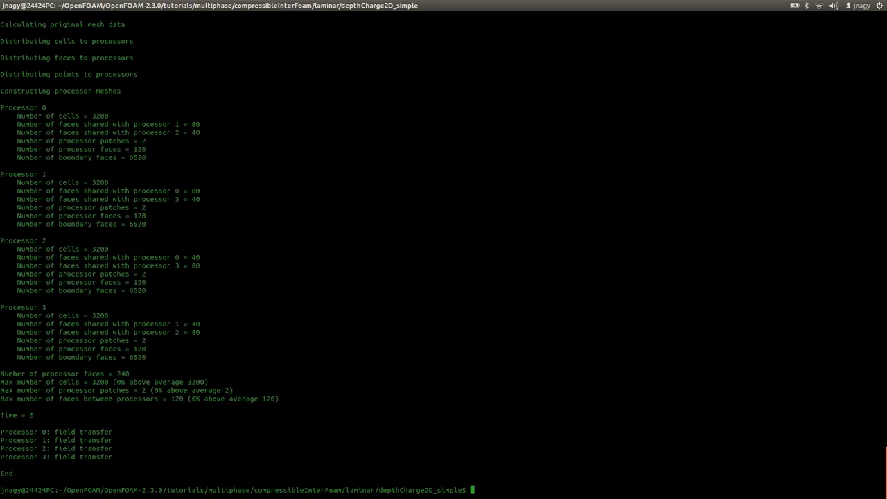
Step: Examine the decomposePar output, comparing the number of cells assigned to each processor
scroll(151, 232, "up", 10)
scroll(151, 232, "down", 10)
double_click(90, 185)
left_click_drag(98, 249, 121, 248)
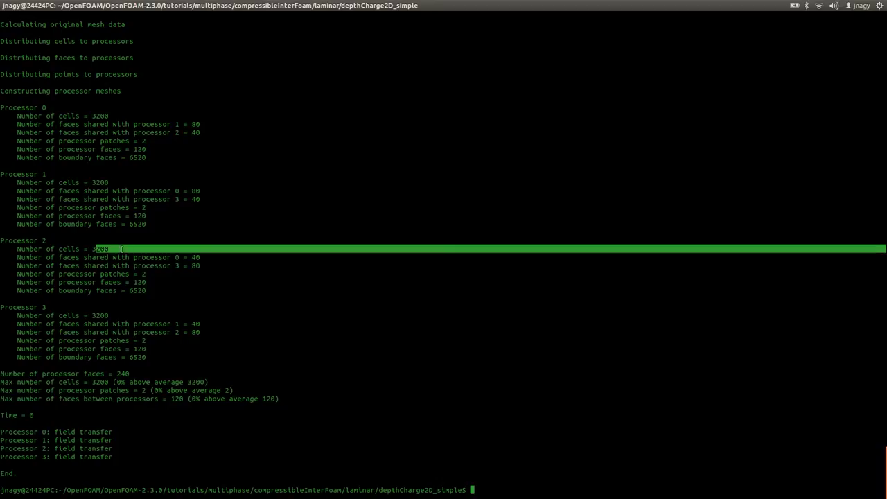
left_click(102, 315)
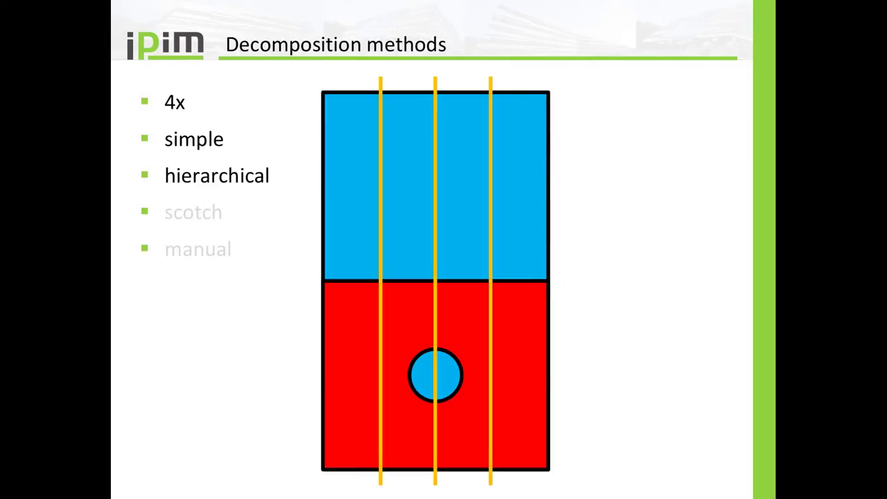
key("Right")
key("Right")
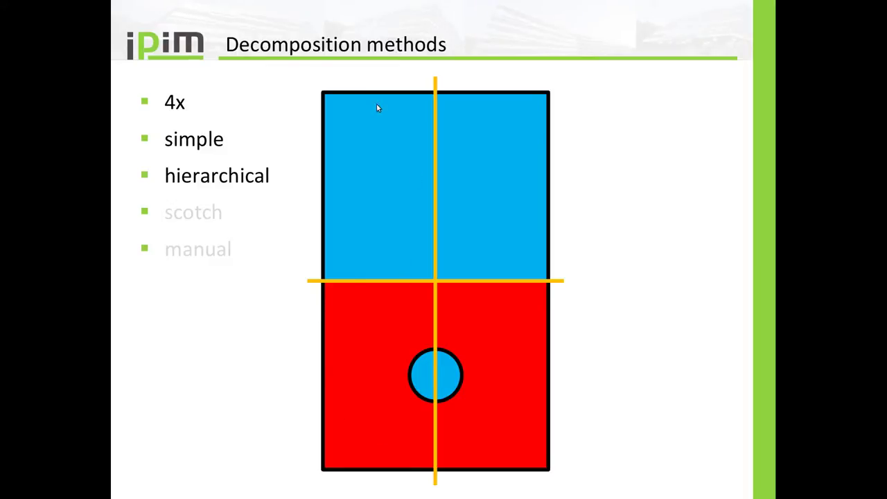
key("alt+Tab")
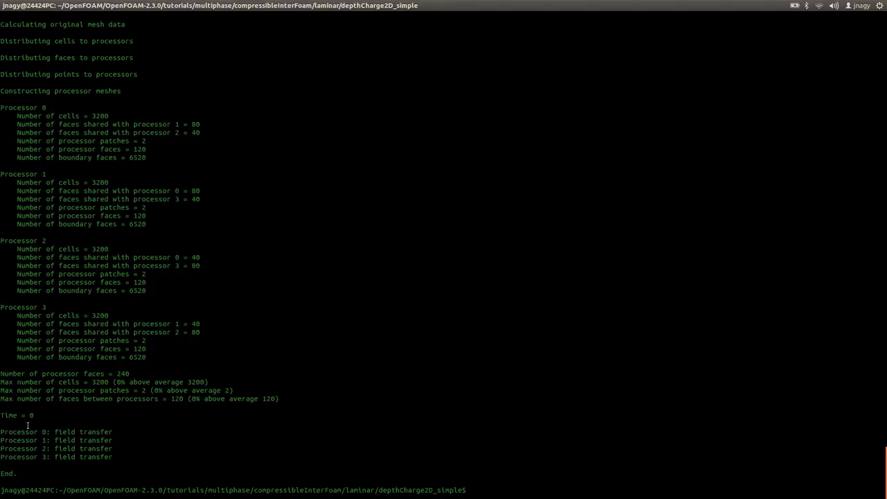
Step: List the depthCharge2D_simple case folder and the contents of all its processor folders, comparing them with the case's own constant folder
left_click_drag(14, 415, 120, 461)
left_click(121, 456)
type("ls")
key("Return")
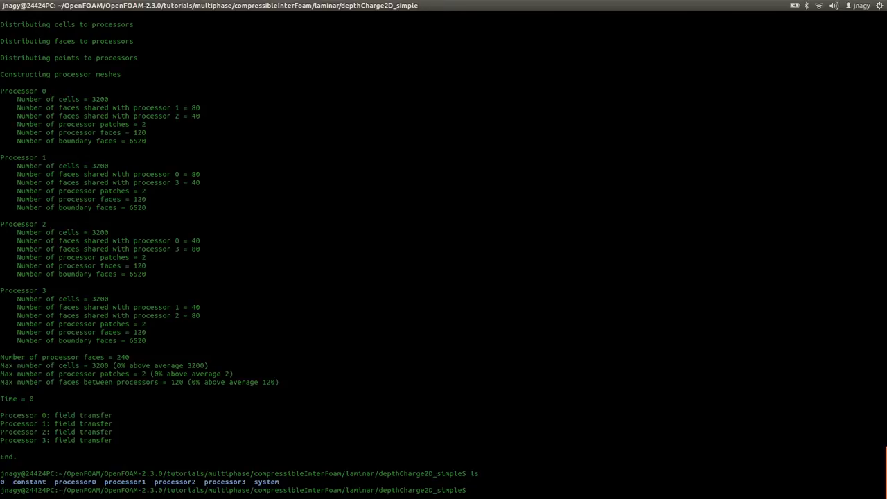
type("ls processor*")
key("Return")
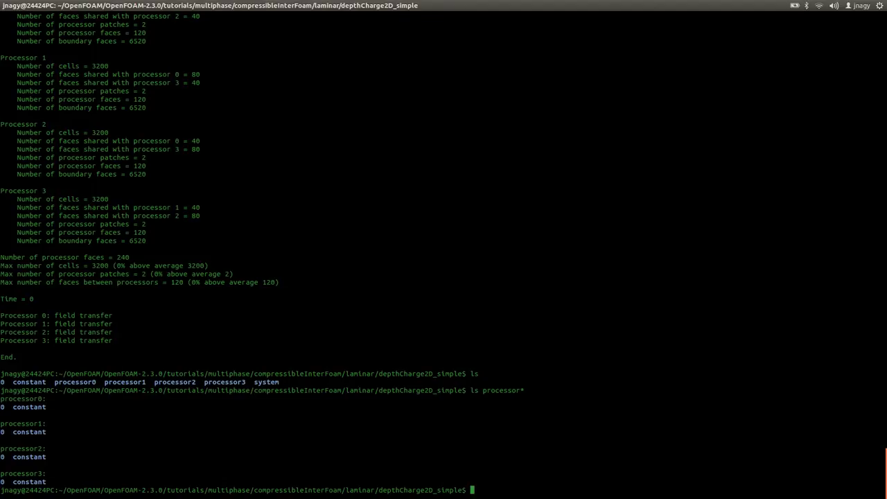
triple_click(2, 408)
left_click(23, 401)
double_click(23, 400)
double_click(29, 424)
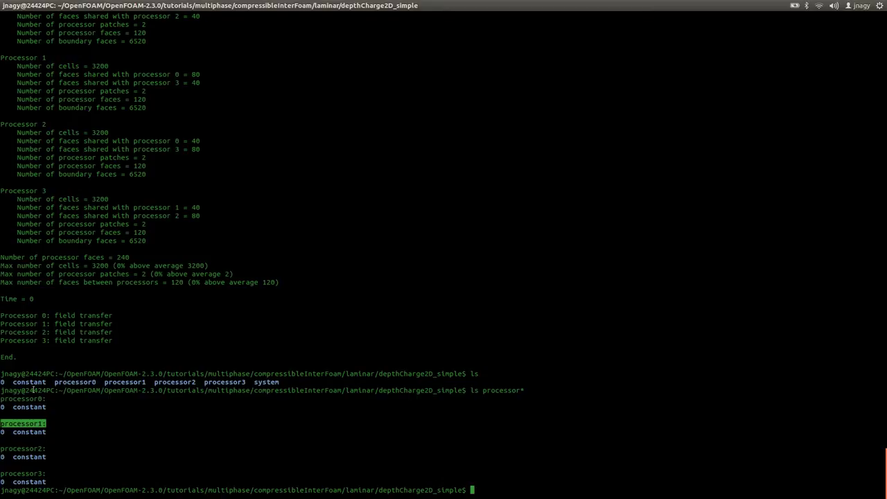
double_click(31, 383)
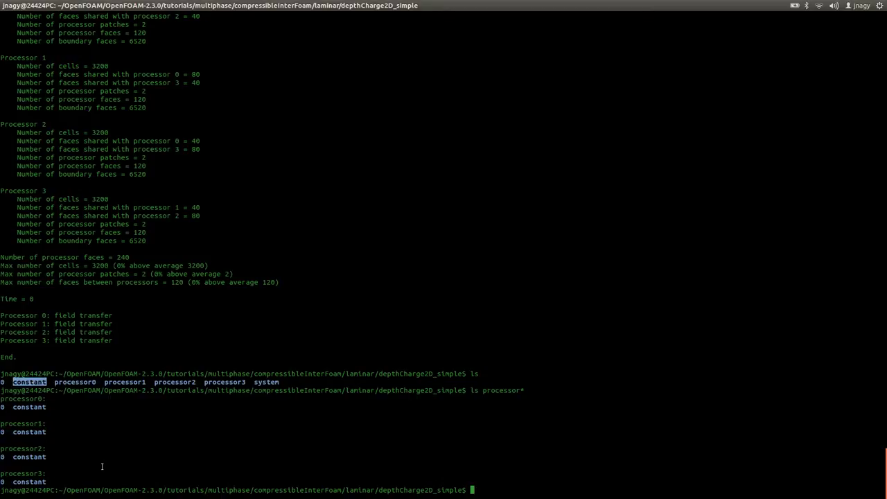
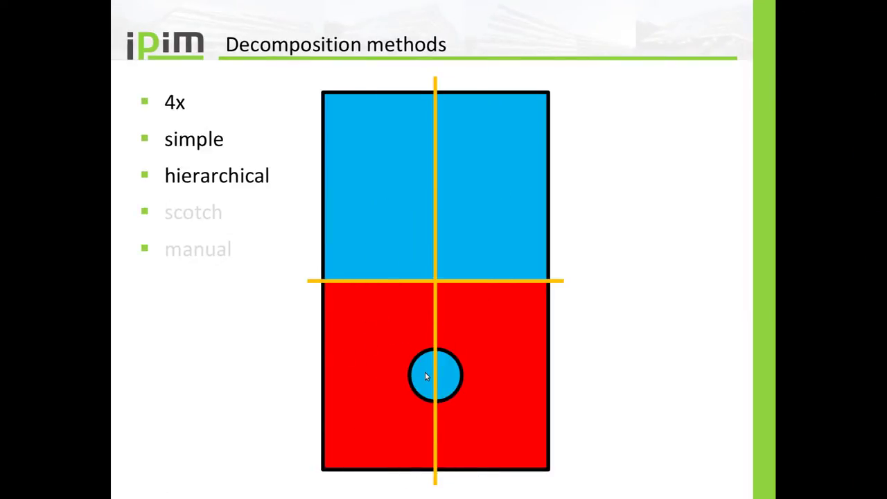
Step: Switch back to the terminal, close processor0's alpha.water file and run foamToVTK in the processor0 folder
key("alt+Tab")
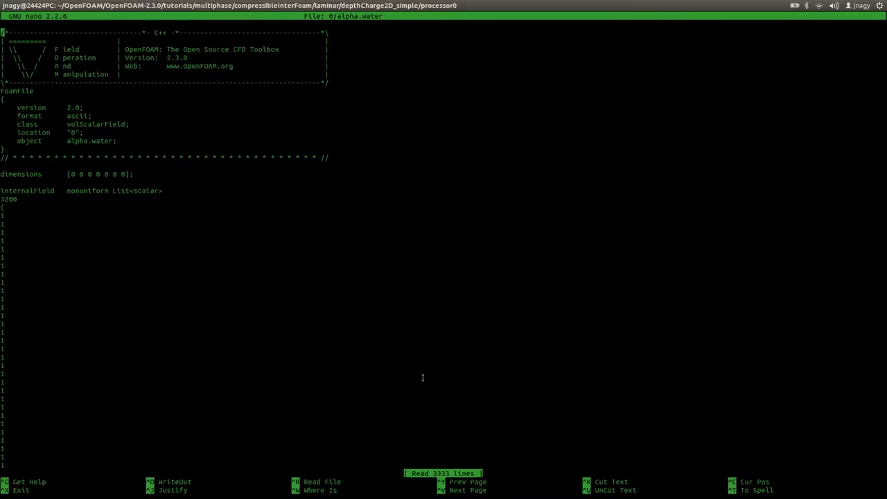
key("ctrl+x")
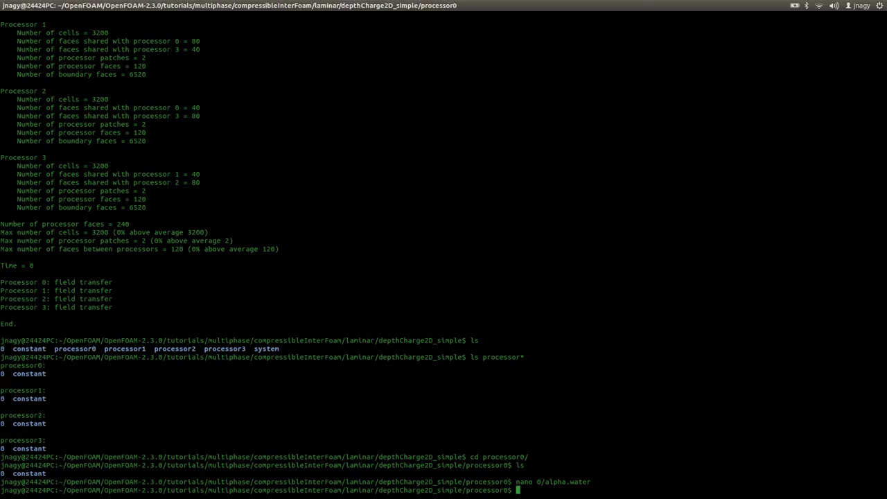
type("foamToVTK")
key("Return")
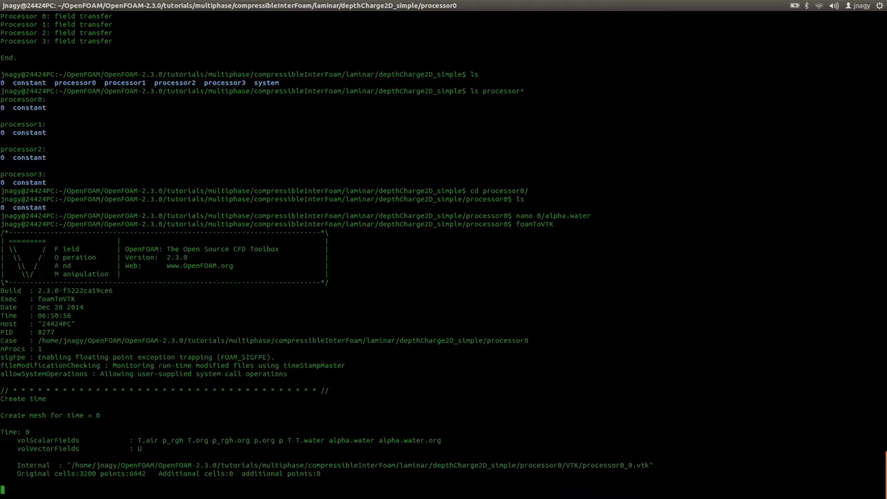
Step: Change to the processor1 folder and convert its data with foamToVTK
type("cd ../processor1/")
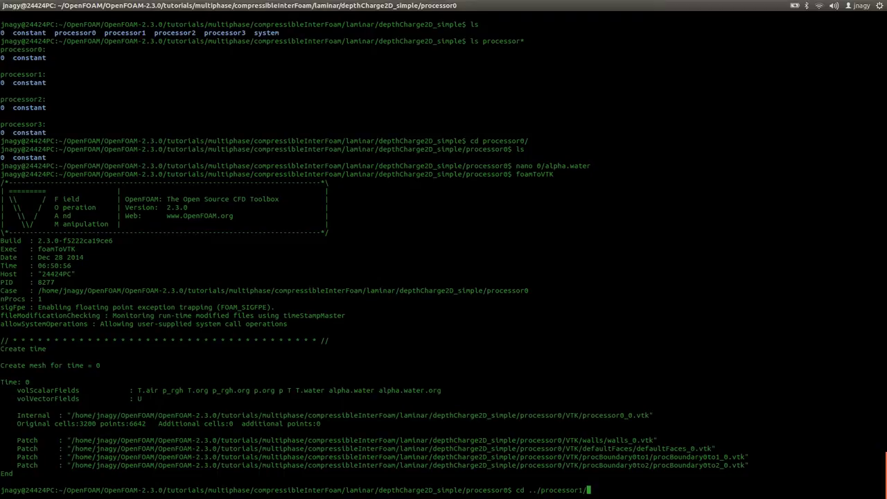
key("Return")
key("Up")
key("Up")
key("Return")
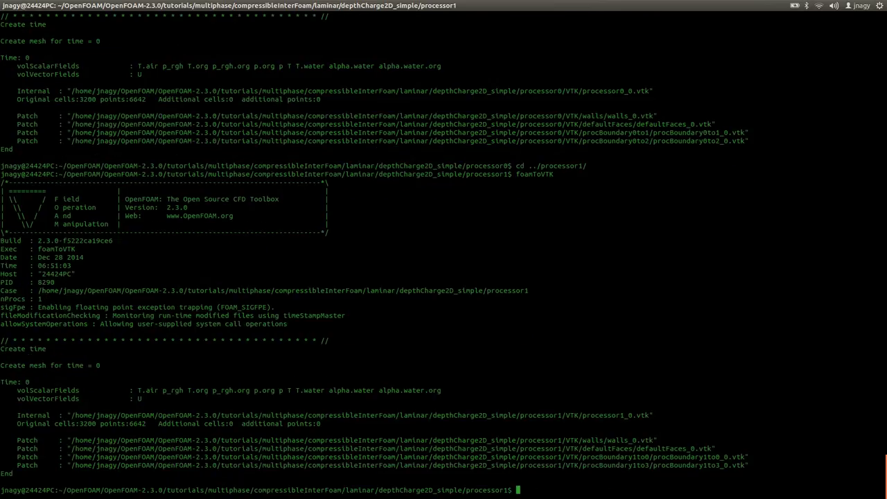
Step: Change to the processor2 folder and convert its data with foamToVTK
key("Up")
key("Up")
key("BackSpace")
type("2")
key("Return")
key("Up")
key("Up")
key("Return")
Step: Change to the processor3 folder and convert its data with foamToVTK
key("Up")
key("Up")
key("BackSpace")
type("3")
key("Return")
key("Up")
key("Up")
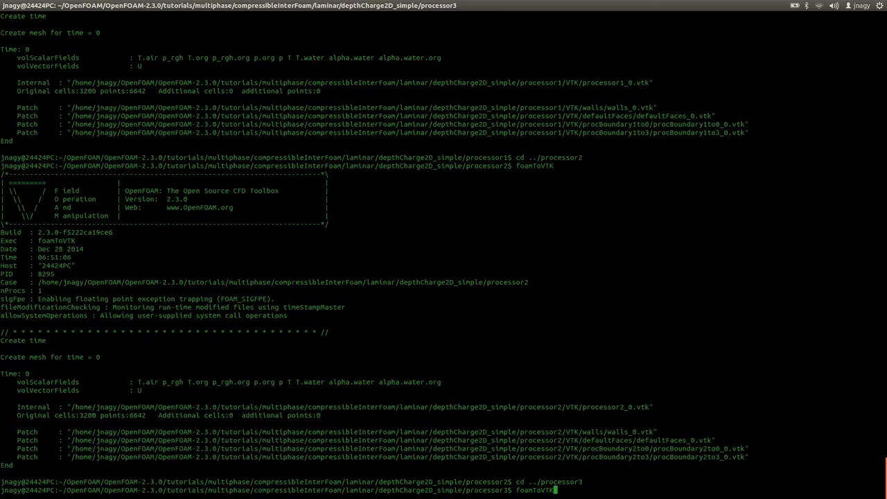
key("Return")
Step: Return to the depthCharge2D_simple case folder and list the contents of all its processor folders
type("cd ..")
key("Return")
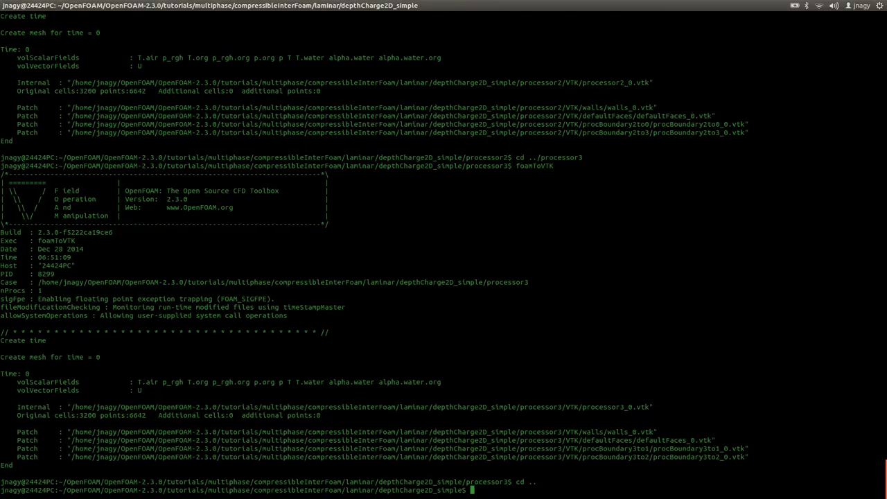
type("ls")
key("Return")
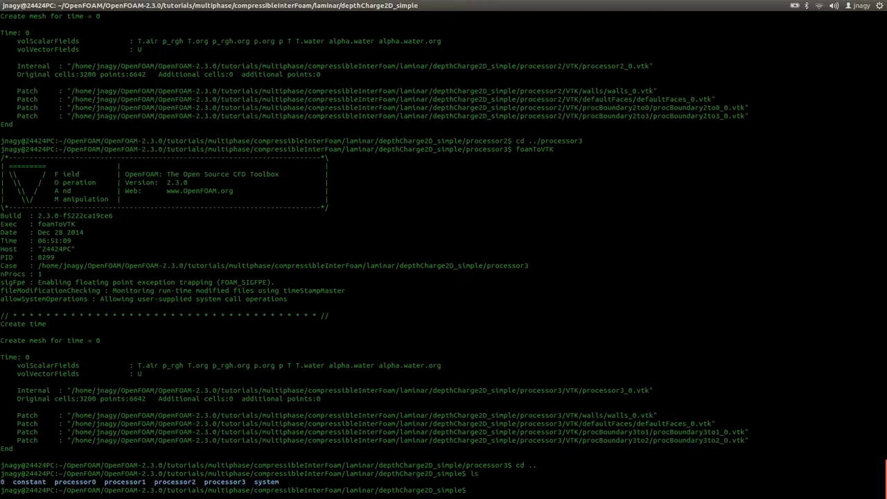
type("ls processor*/")
key("Return")
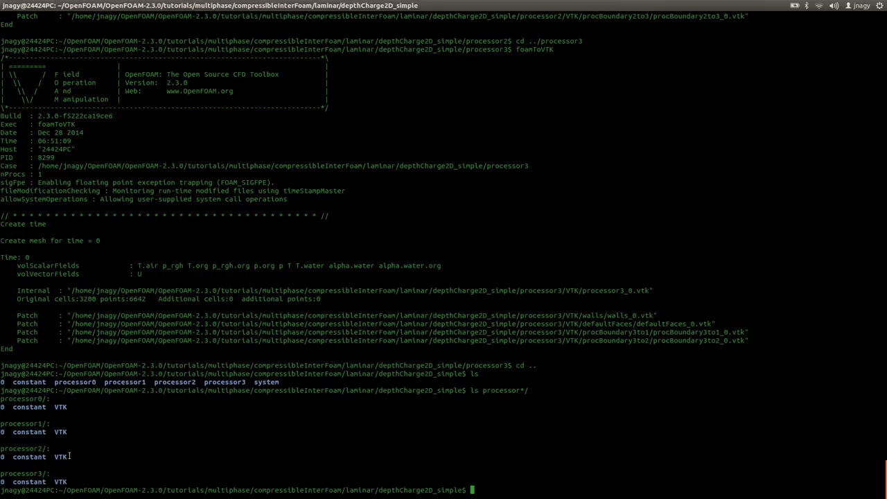
Step: Launch ParaView in the background from the case folder and load processor0_0.vtk from processor0's VTK folder
type("paraview &")
key("Return")
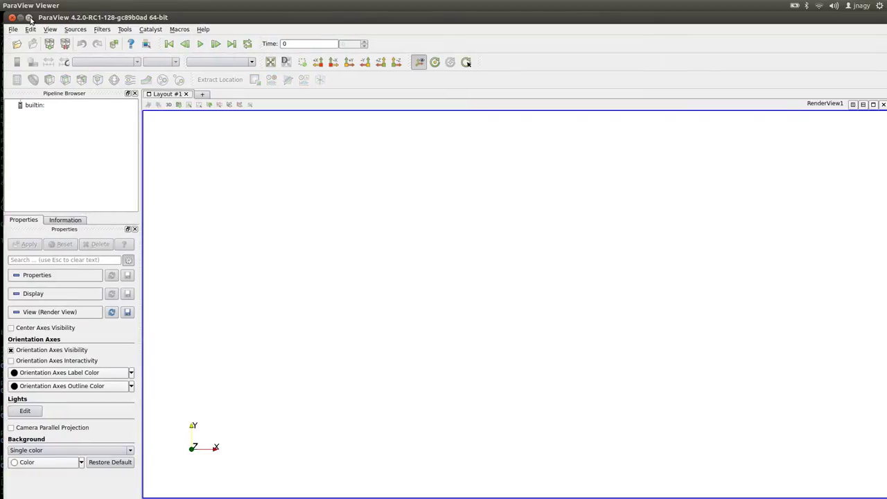
left_click(29, 17)
left_click(13, 31)
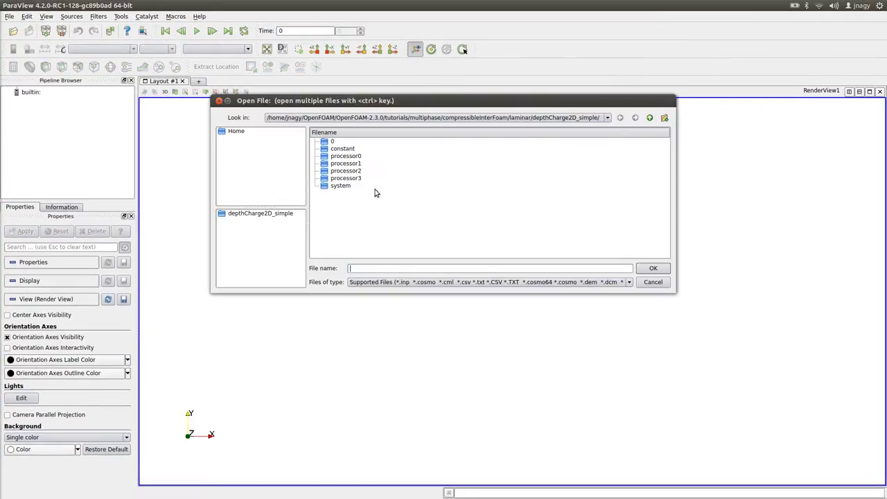
double_click(350, 157)
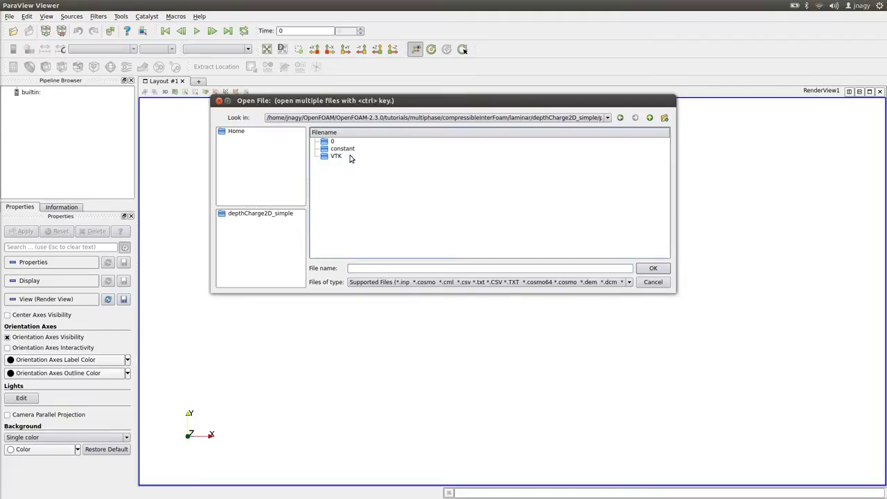
double_click(340, 156)
double_click(350, 173)
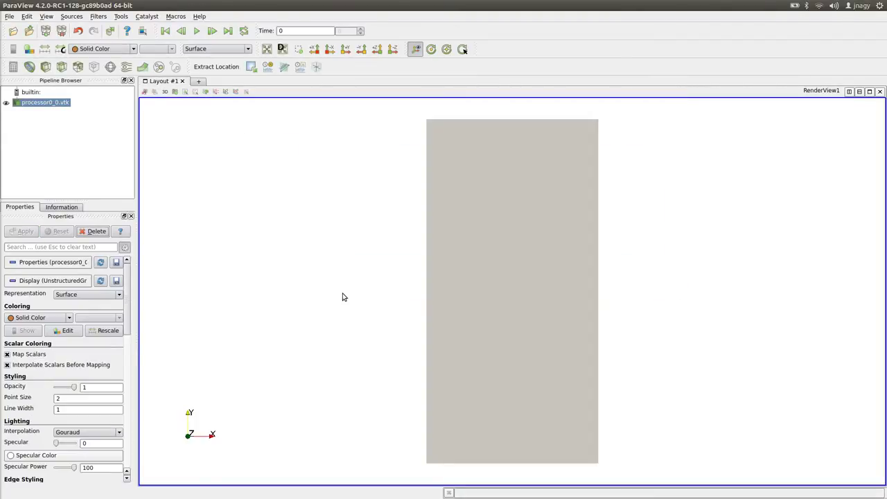
Step: Load processor1_0.vtk from processor1's VTK folder and apply it to the view
left_click(13, 31)
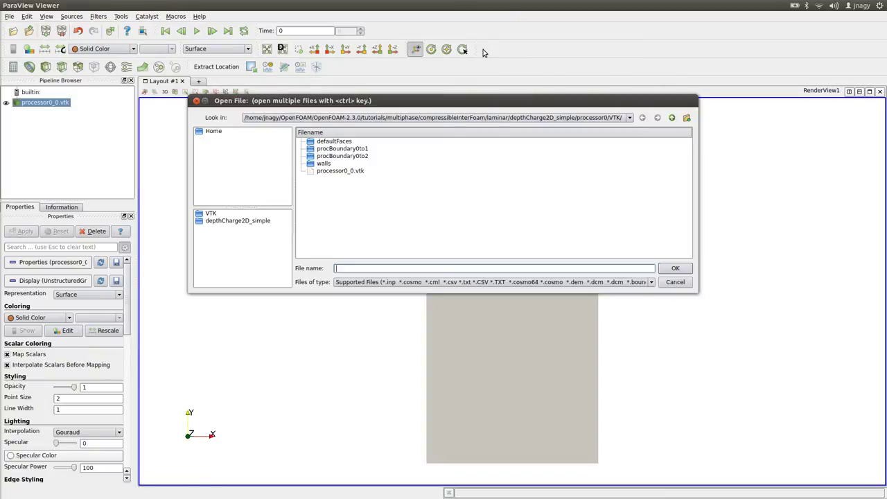
left_click(672, 118)
left_click(672, 118)
double_click(334, 164)
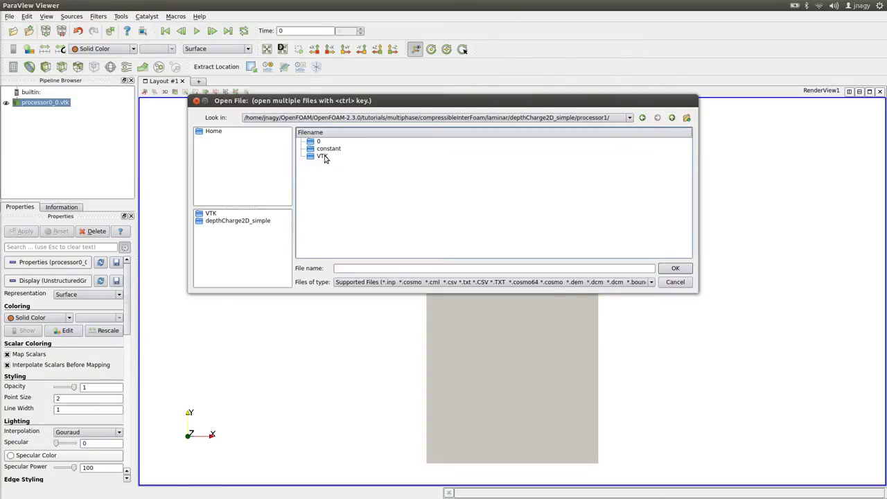
double_click(323, 157)
double_click(337, 171)
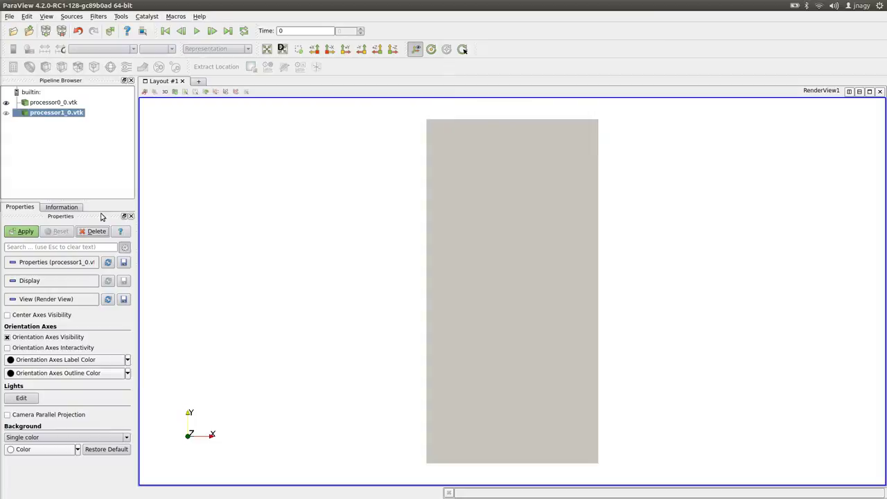
left_click(25, 231)
Step: Load processor2_0.vtk from processor2's VTK folder and apply it to the view
left_click(13, 31)
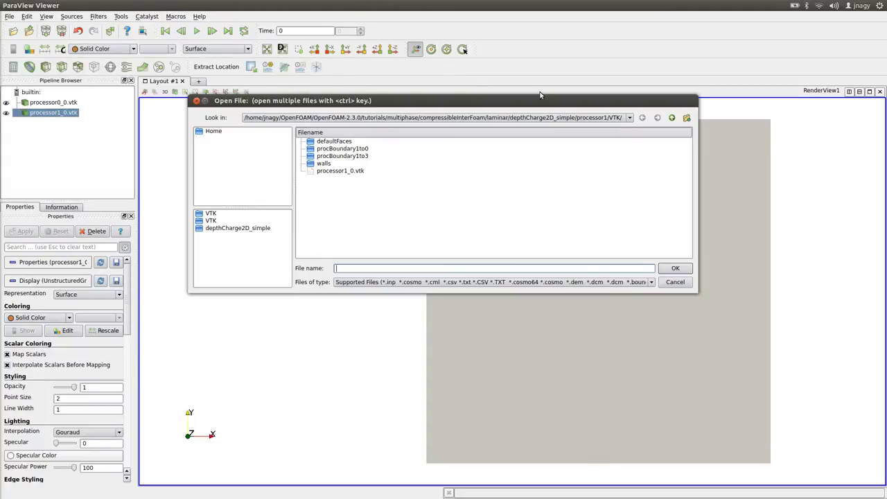
left_click(672, 118)
left_click(671, 117)
left_click(333, 172)
double_click(333, 172)
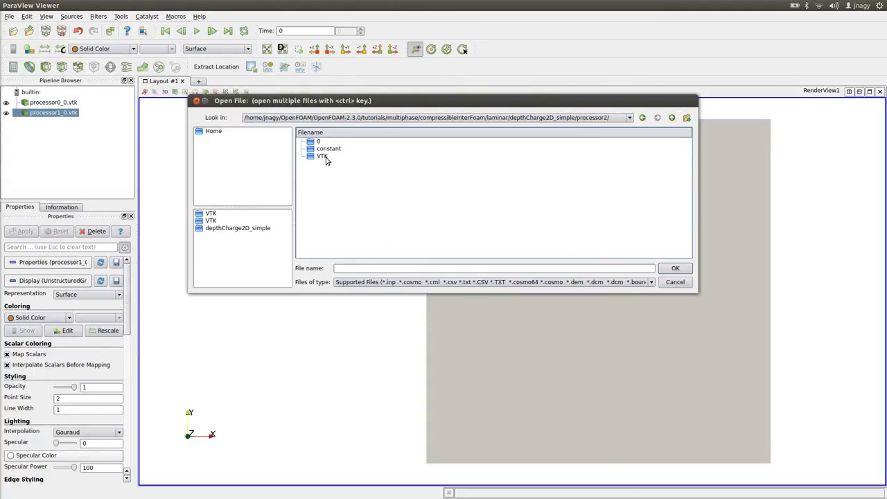
double_click(325, 157)
double_click(330, 172)
left_click(25, 231)
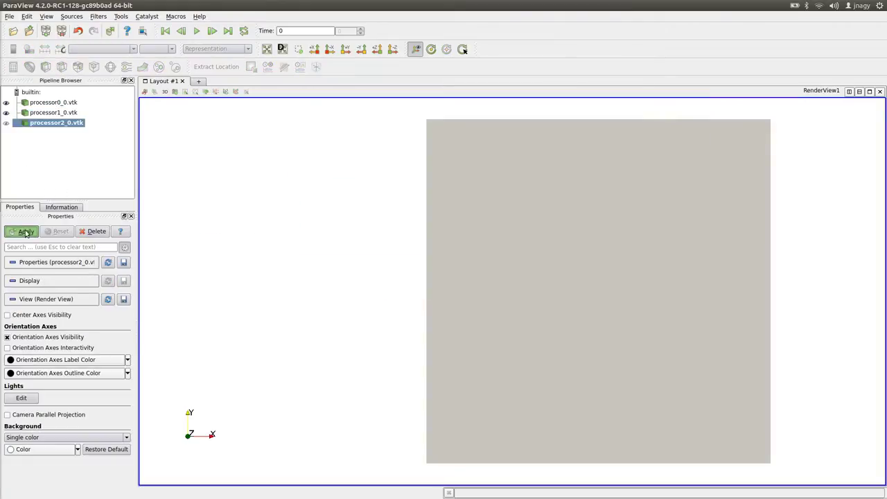
Step: Load and apply processor3_0.vtk from processor3's VTK folder, then fit all four subdomains in the view
left_click(13, 31)
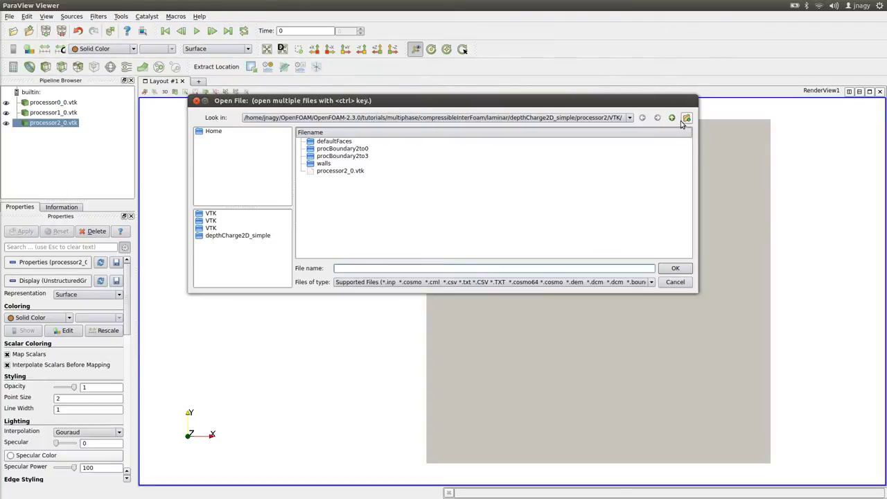
left_click(672, 118)
left_click(672, 118)
double_click(332, 179)
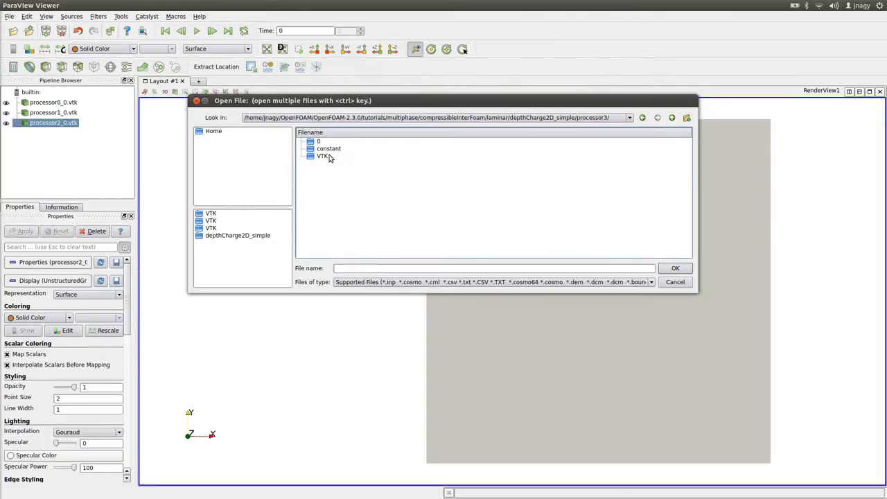
double_click(326, 156)
left_click(331, 172)
double_click(331, 172)
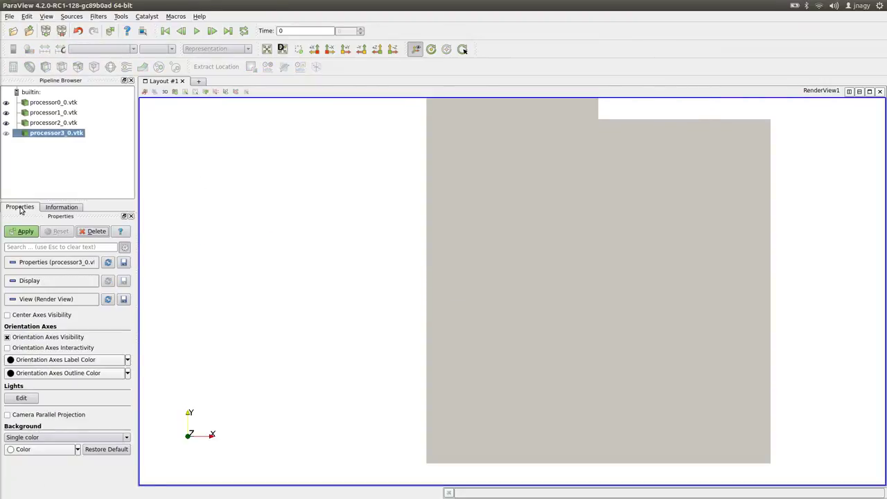
left_click(25, 231)
left_click(268, 52)
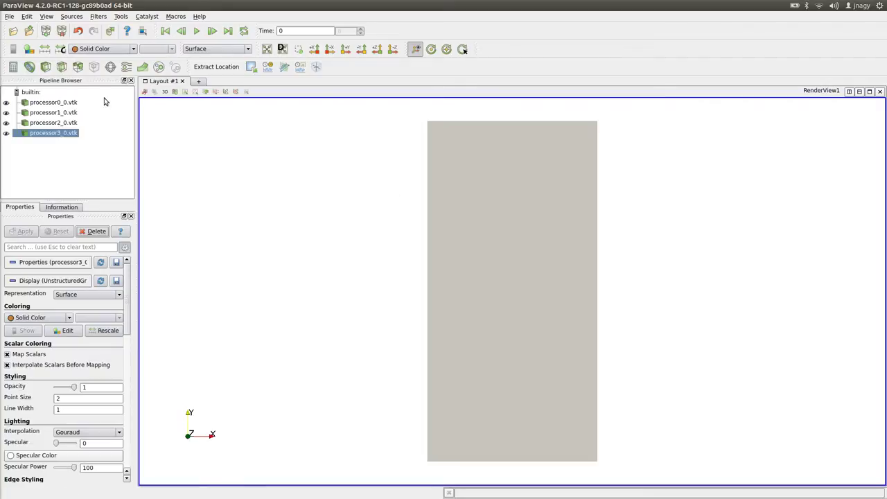
Step: Set the solid color of processor0_0.vtk to white
left_click(53, 103)
left_click(29, 49)
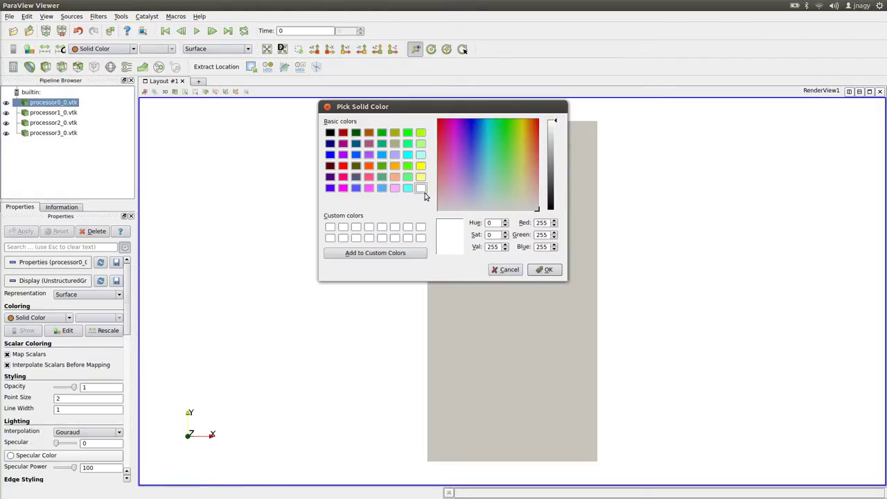
left_click(545, 270)
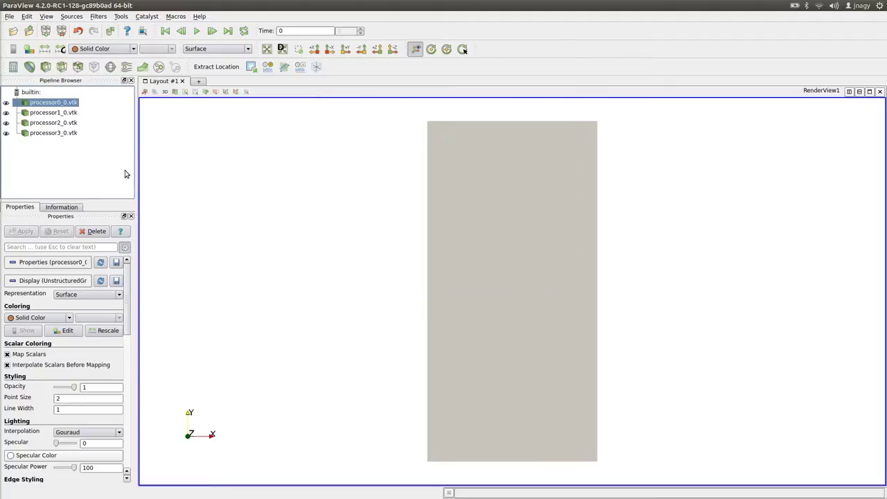
Step: Set the solid color of processor1_0.vtk to light green (85, 255, 127)
left_click(49, 113)
left_click(29, 50)
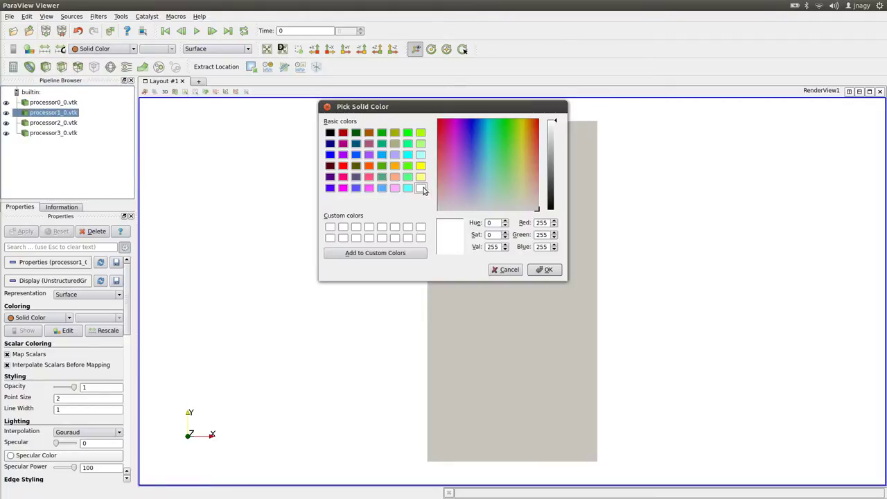
left_click(408, 176)
left_click(544, 270)
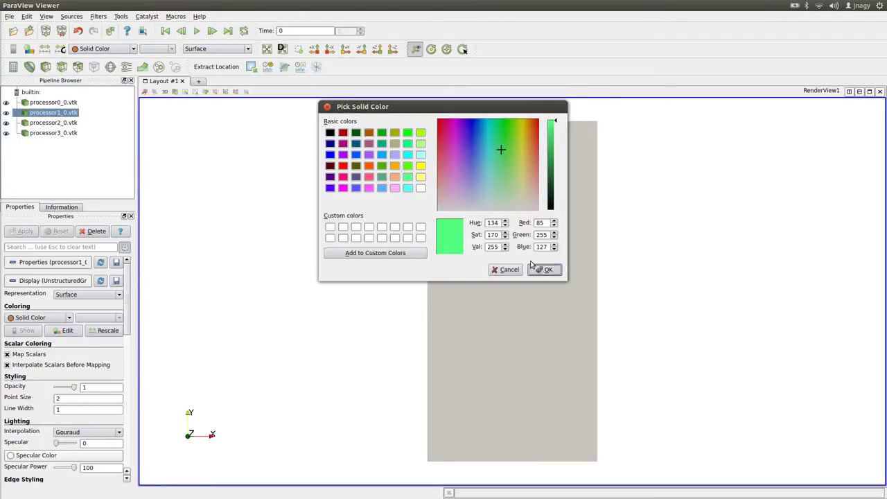
Step: Set the solid color of processor2_0.vtk to orange (255, 170, 0)
left_click(70, 123)
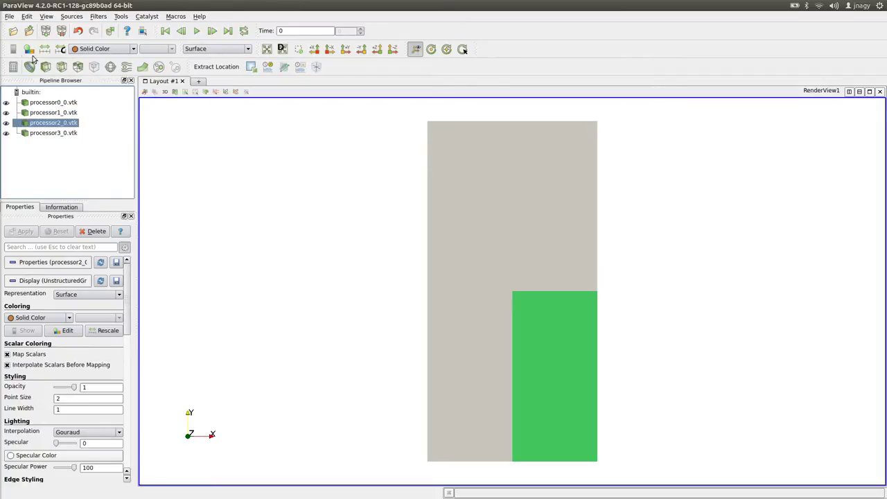
left_click(29, 49)
left_click(395, 167)
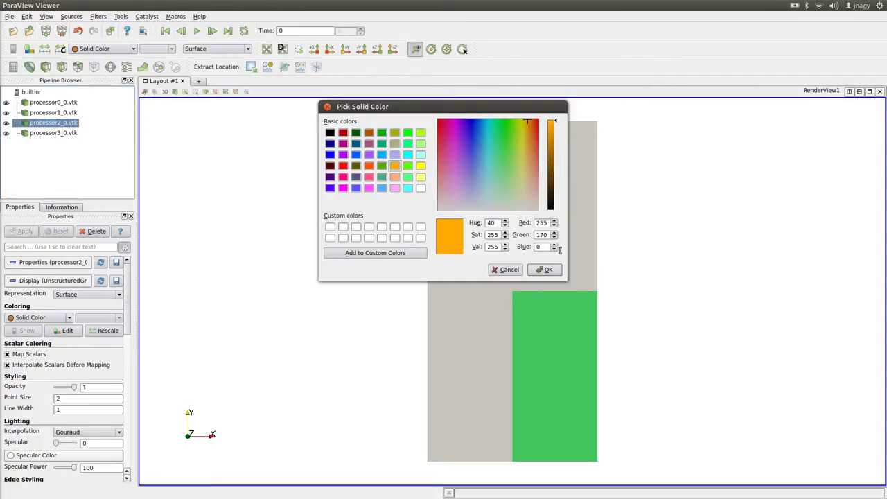
left_click(546, 271)
Step: Set the solid color of processor3_0.vtk to blue (0, 170, 255)
left_click(59, 135)
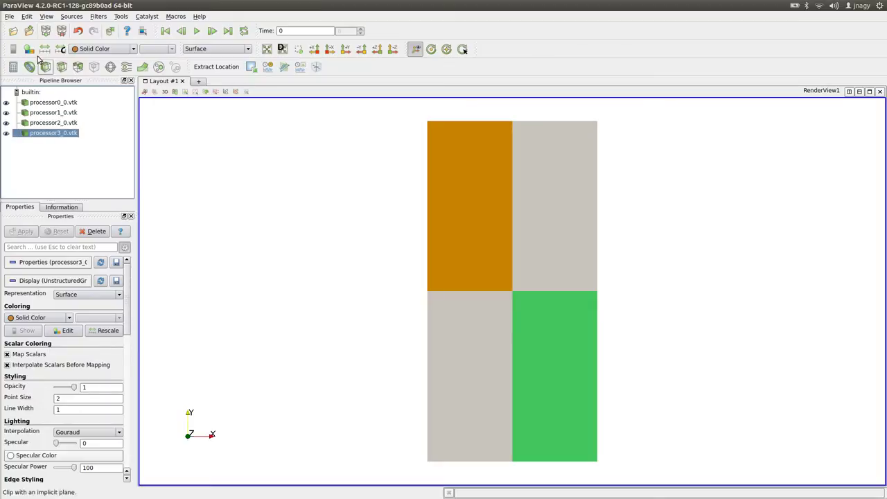
left_click(29, 49)
left_click(381, 156)
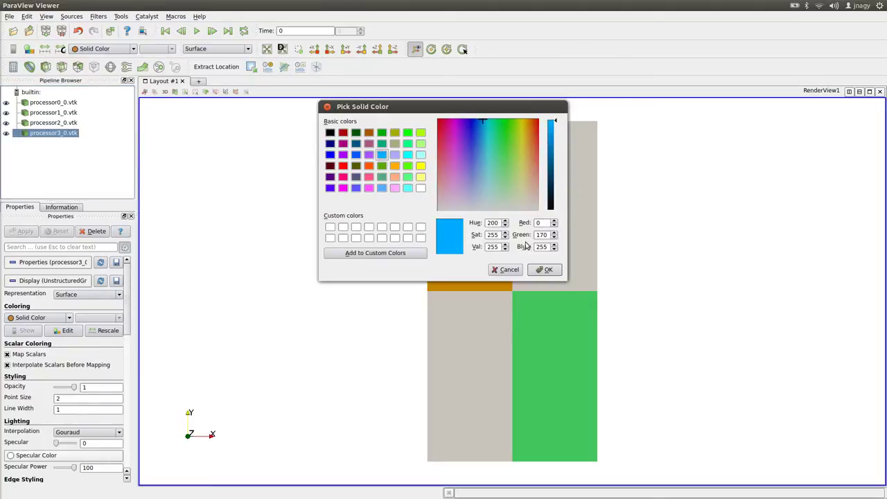
left_click(547, 270)
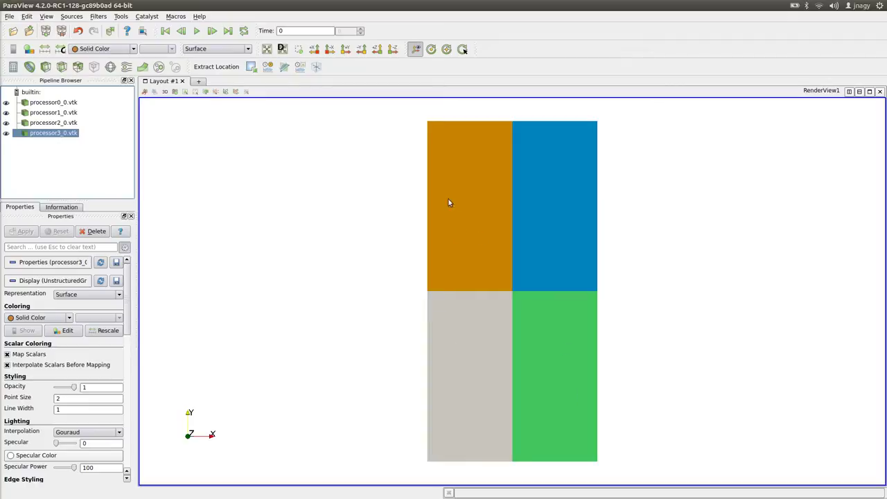
Step: Switch to the terminal, check processor 0's number of cells in the decomposition output, and return to ParaView
key("alt+Tab")
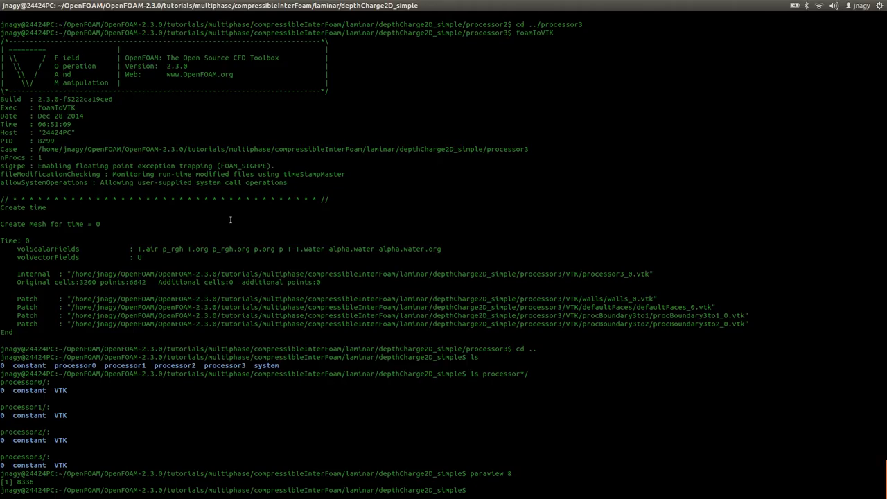
scroll(233, 221, "up", 10)
scroll(230, 221, "up", 15)
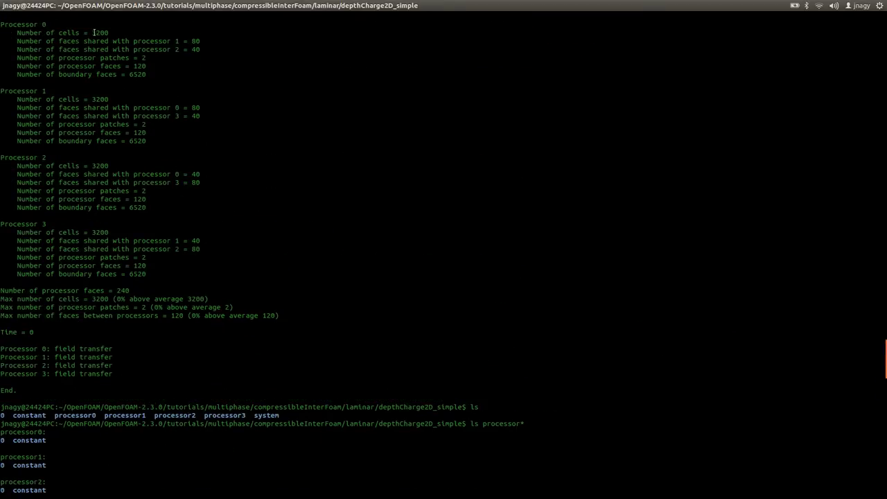
left_click_drag(96, 32, 109, 32)
key("alt+Tab")
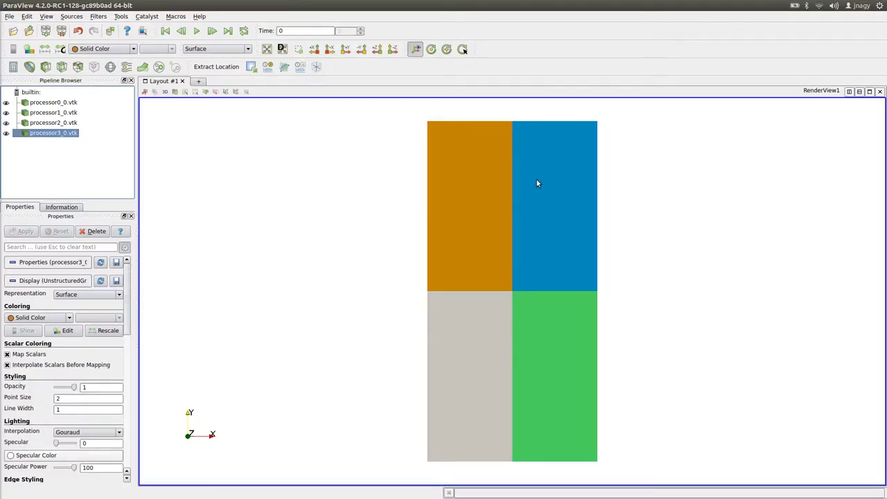
Step: Display processor0_0.vtk and processor1_0.vtk with the Surface With Edges representation and inspect their mesh cells
left_click(54, 103)
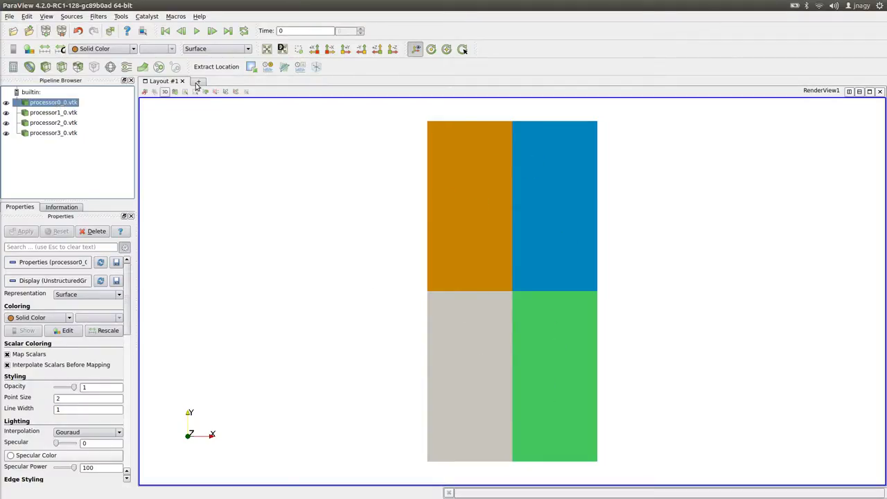
left_click(204, 50)
left_click(208, 81)
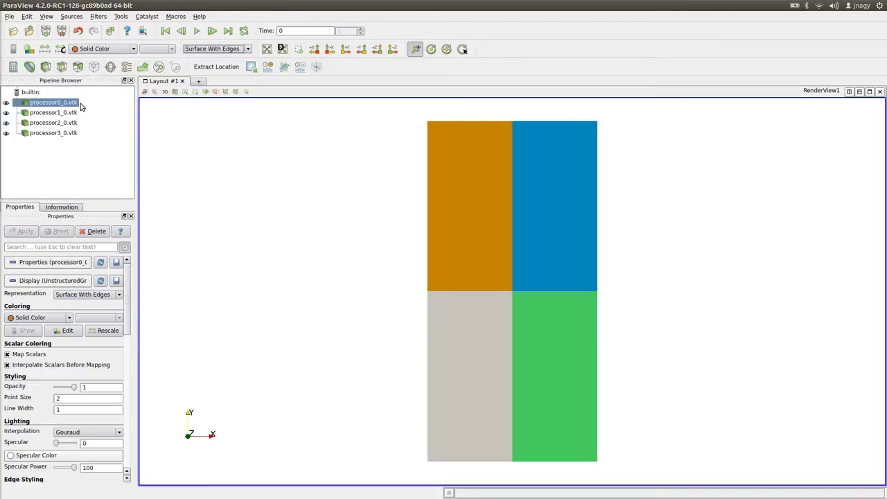
left_click(55, 112)
left_click(208, 49)
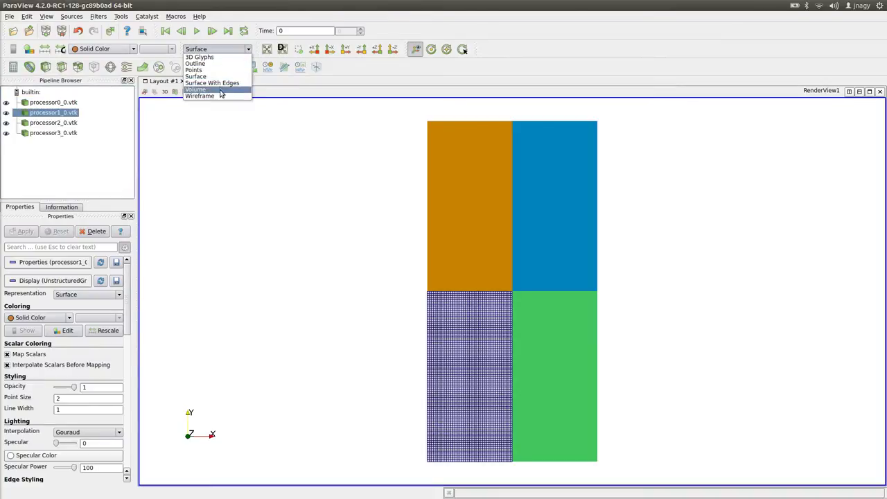
left_click(208, 82)
left_click_drag(571, 376, 511, 279)
scroll(495, 326, "up", 2)
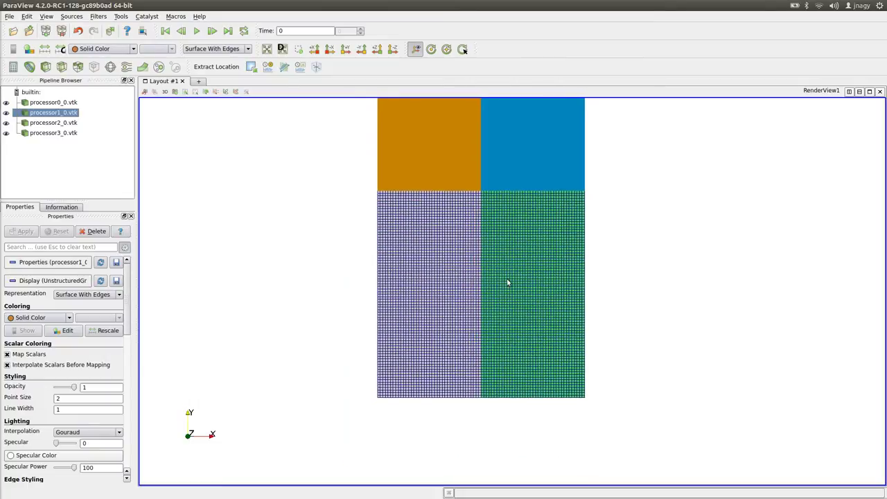
scroll(478, 228, "up", 2)
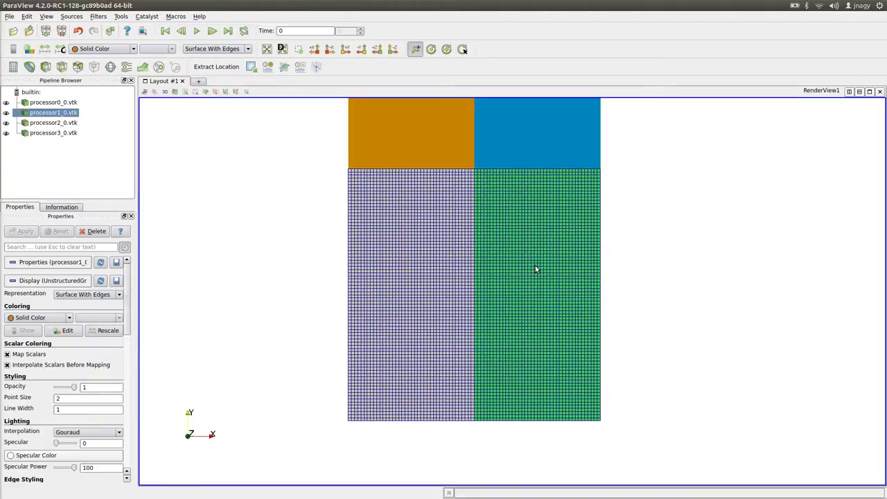
Step: Check in the terminal's decomposition output how many faces processor 0 shares with processor 1, and return to ParaView
key("alt+Tab")
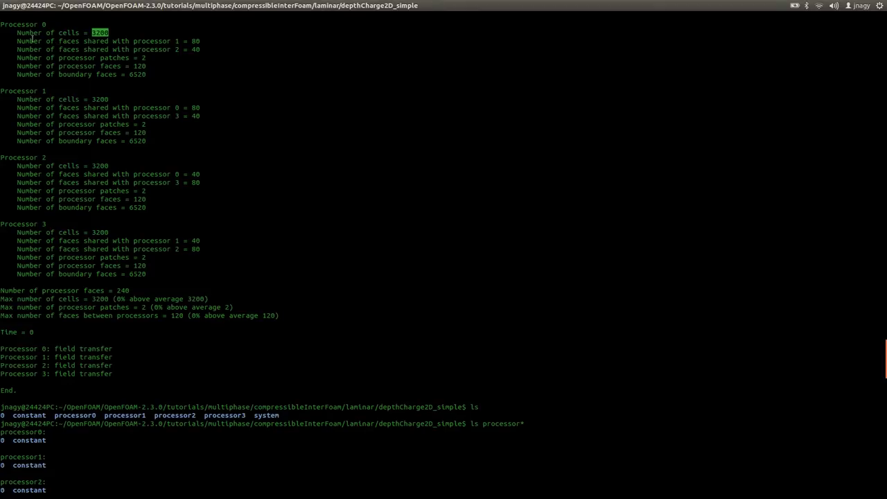
left_click(176, 41)
mouse_move(192, 41)
left_mouse_down()
mouse_move(486, 42)
mouse_move(199, 41)
left_mouse_up()
key("alt+Tab")
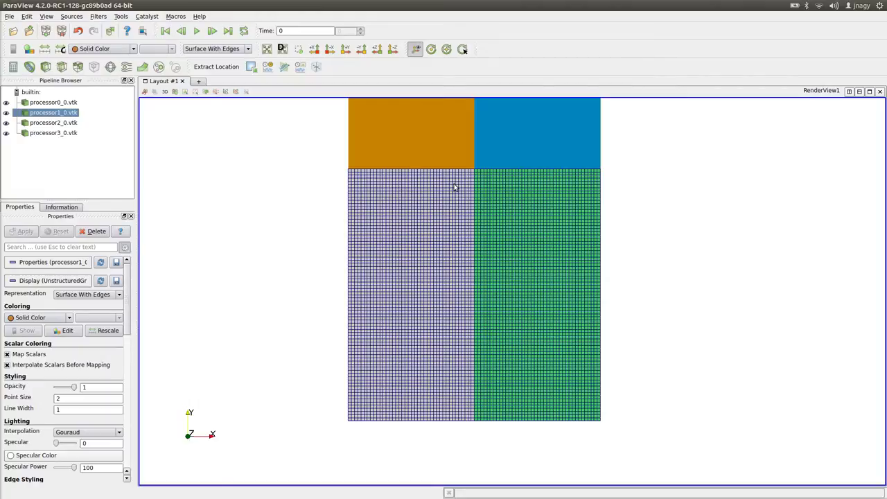
Step: Inspect the shared mesh boundaries of processor 0 with processors 1 and 2, comparing them with the terminal's decomposition output
scroll(458, 250, "up", 2)
scroll(470, 234, "up", 2)
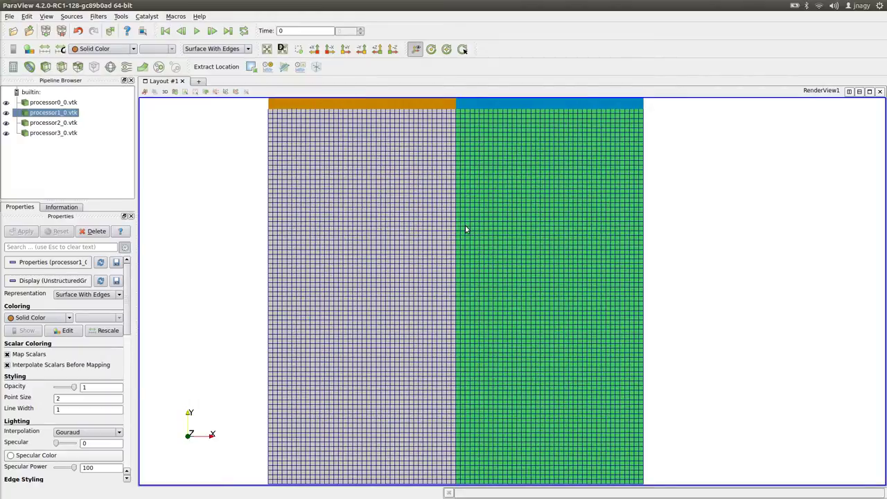
scroll(441, 242, "up", 2)
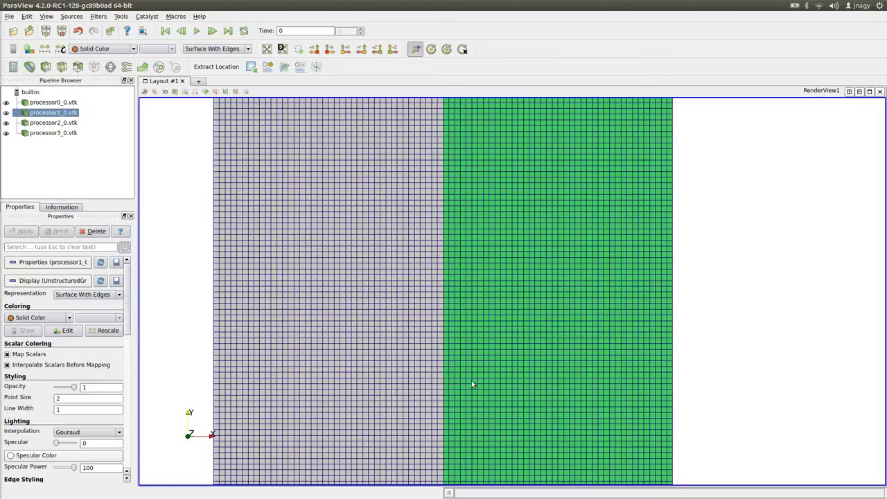
scroll(478, 319, "down", 2)
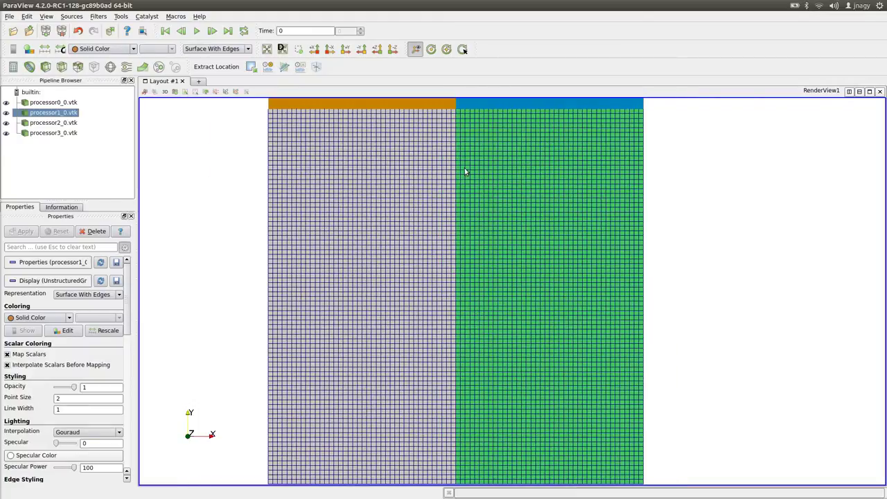
scroll(461, 117, "down", 1)
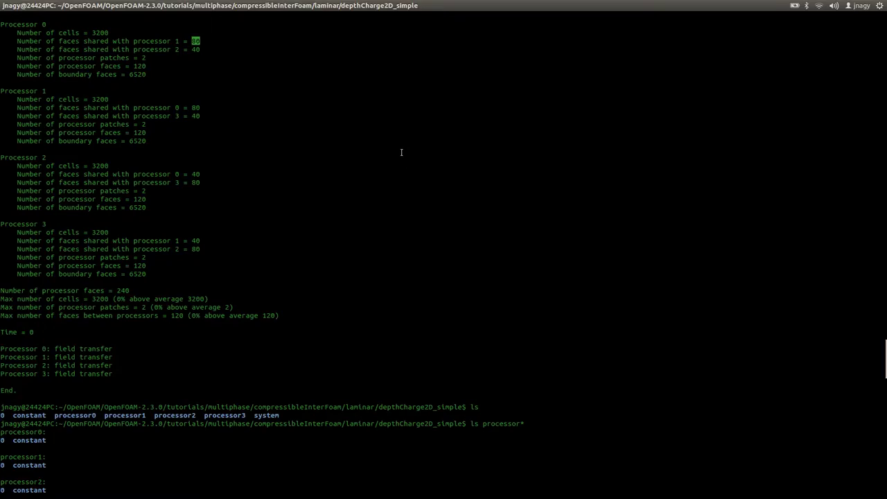
key("alt+Tab")
key("alt+Tab")
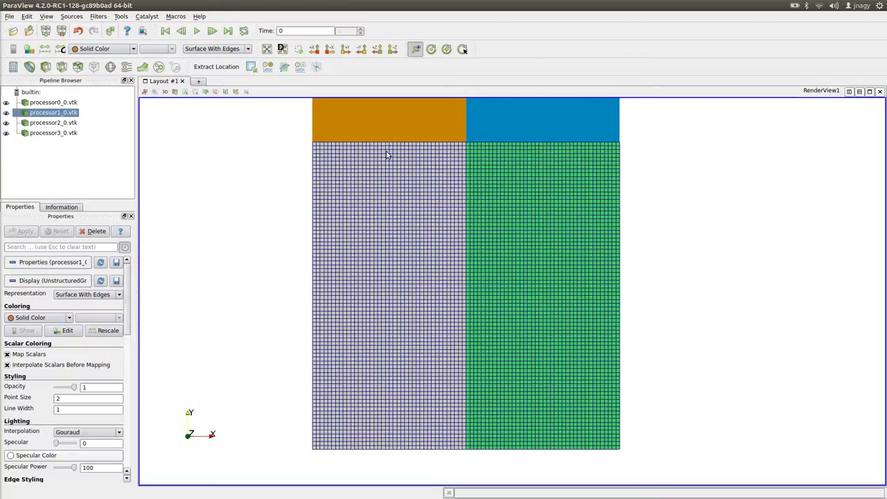
left_click_drag(433, 191, 440, 358)
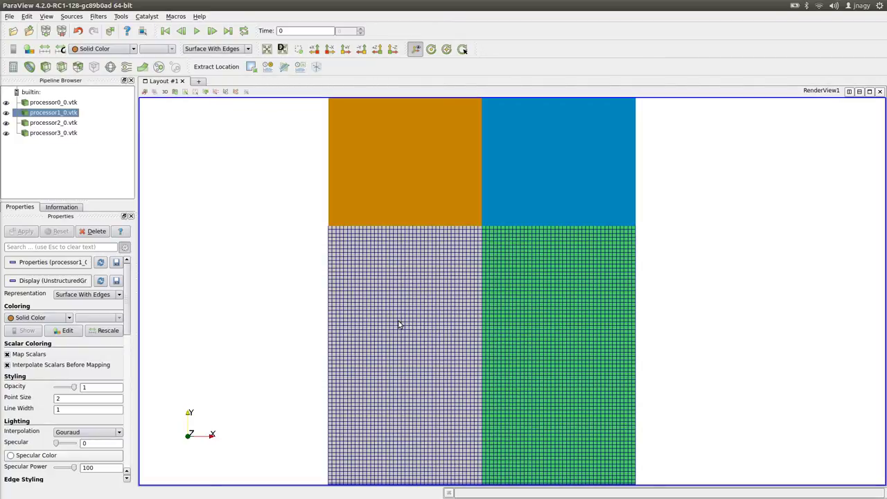
Step: Open processor0/0/alpha.water in nano from the terminal
key("alt+Tab")
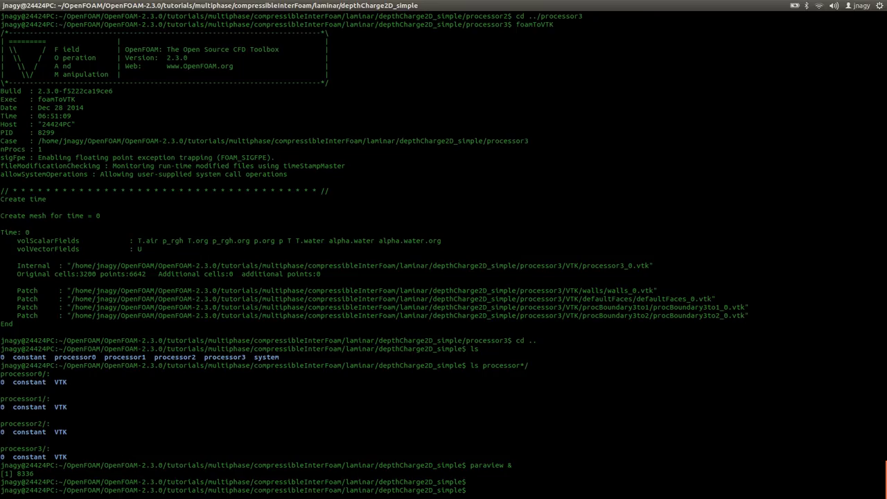
type("nano pr")
key("Tab")
type("0")
key("Tab")
type("0/alpha.water")
key("Return")
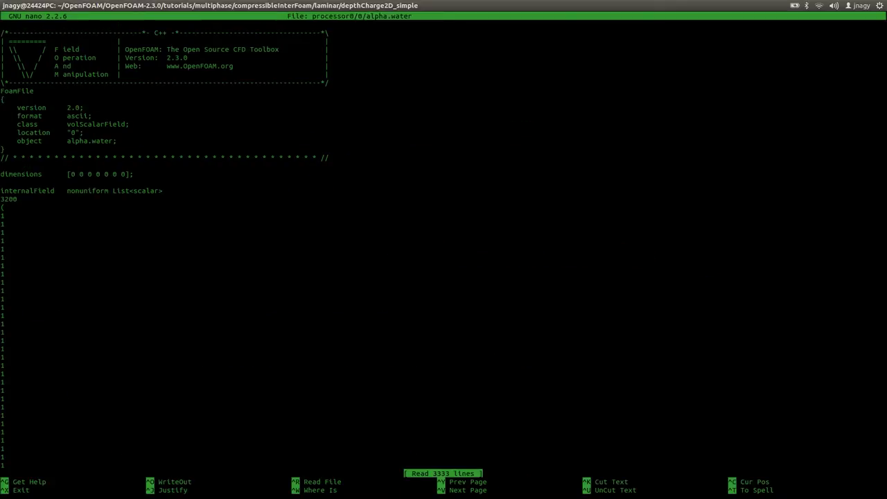
Step: Search alpha.water for the boundaryField section and examine its defaultFaces and procBoundary0to1 patches
key("ctrl+w")
type("bb")
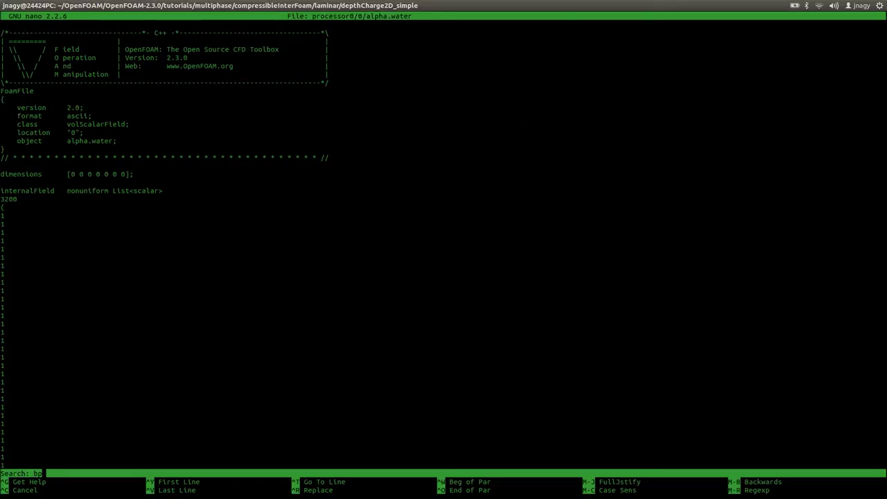
type("u")
key("Return")
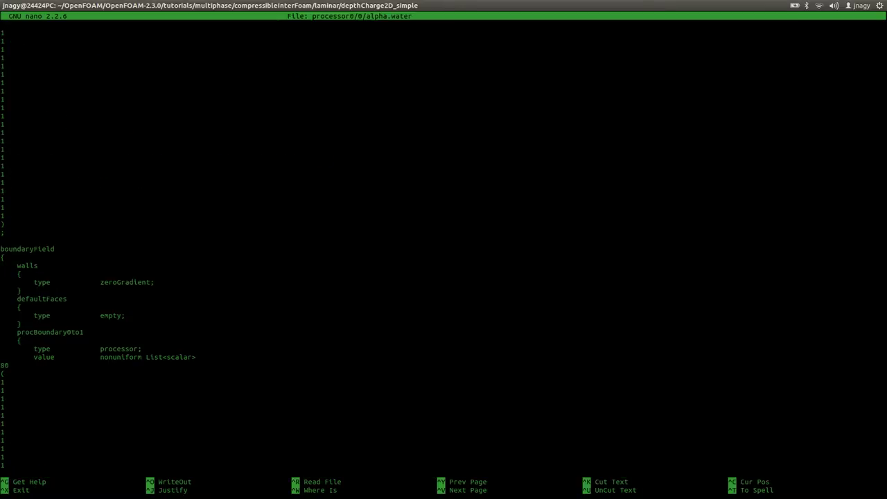
key("Down")
key("Down")
double_click(59, 299)
double_click(48, 332)
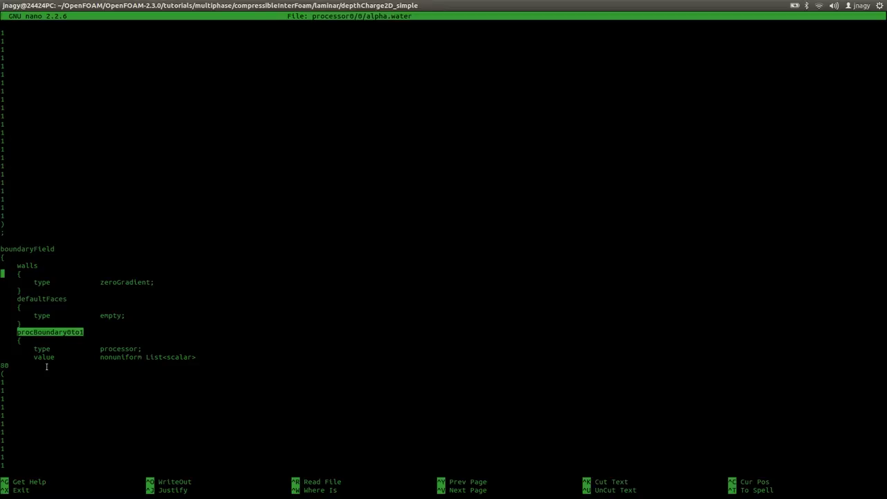
Step: Page through the procBoundary0to1 value list and examine the procBoundary0to2 patch at the end of alpha.water
key("Page_Down")
key("Page_Down")
key("Page_Up")
key("Page_Up")
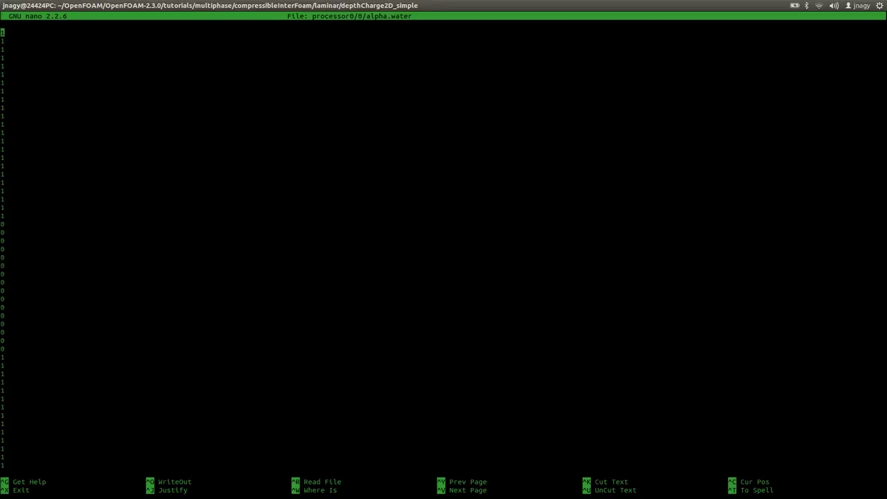
key("Page_Down")
key("Page_Down")
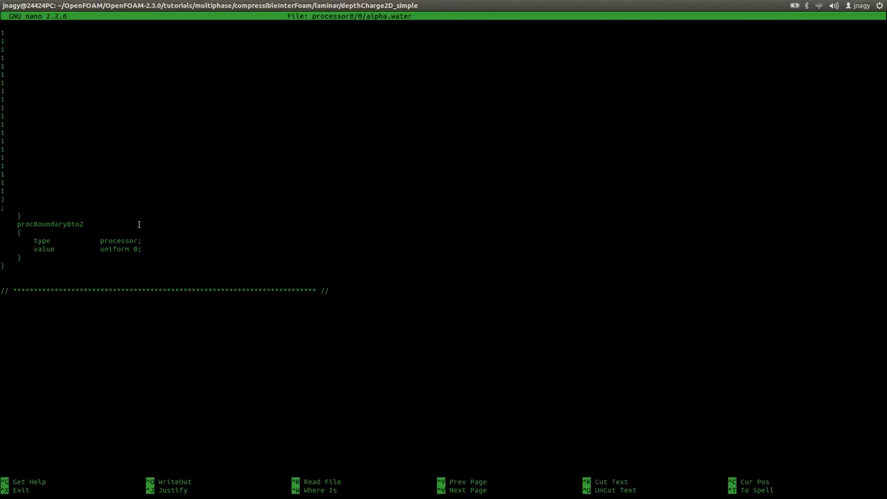
key("ctrl+u")
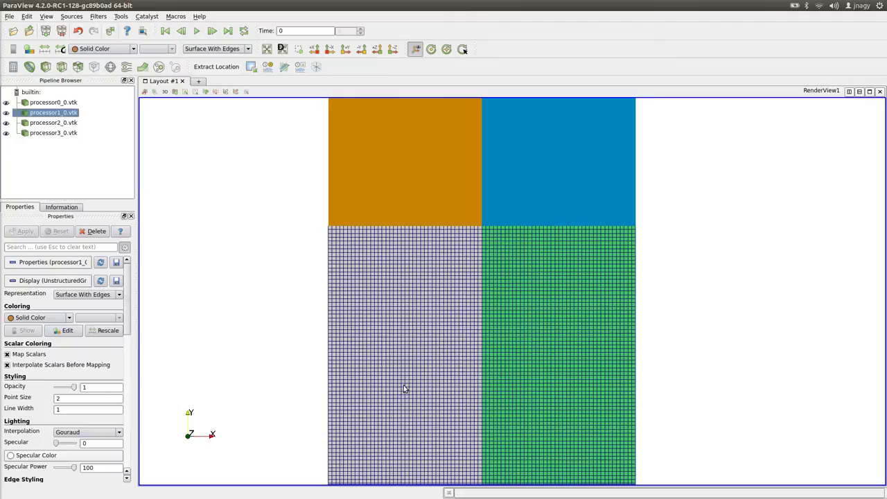
Step: In ParaView, color processor0_0.vtk by the cell-based alpha.water field to view its distribution, and return it to Solid Color
left_click(68, 102)
left_click(96, 47)
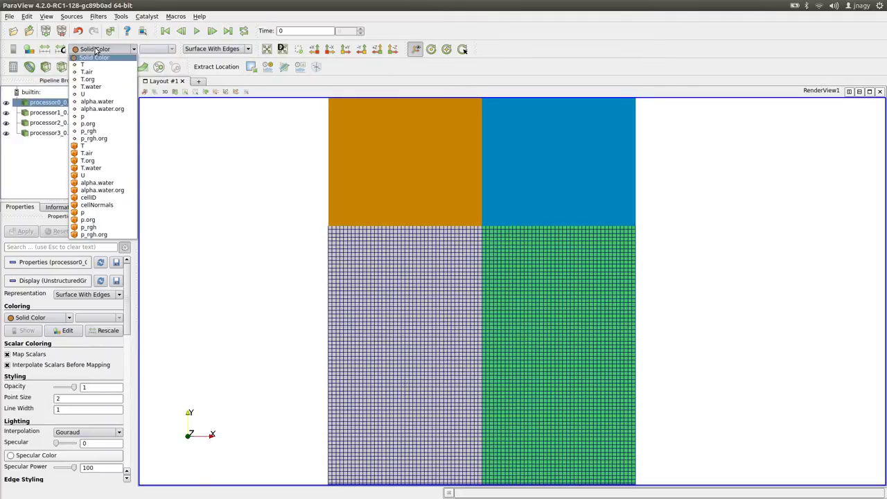
left_click(97, 183)
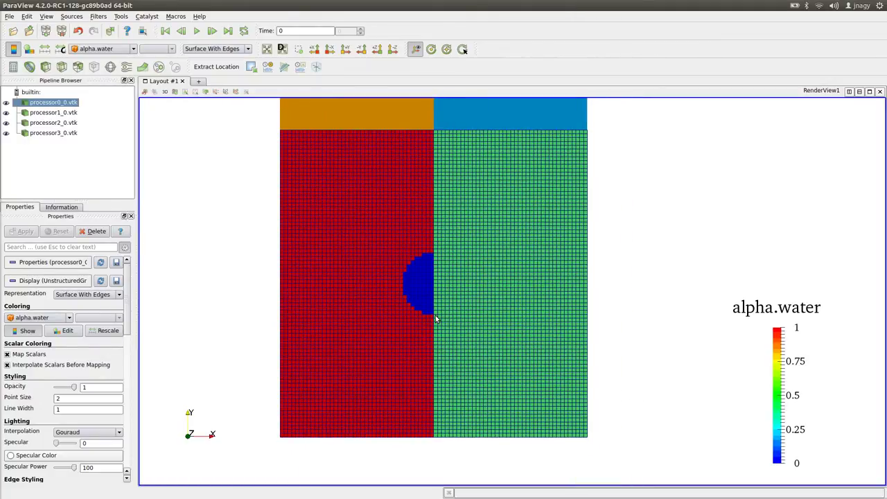
left_click(101, 49)
left_click(99, 58)
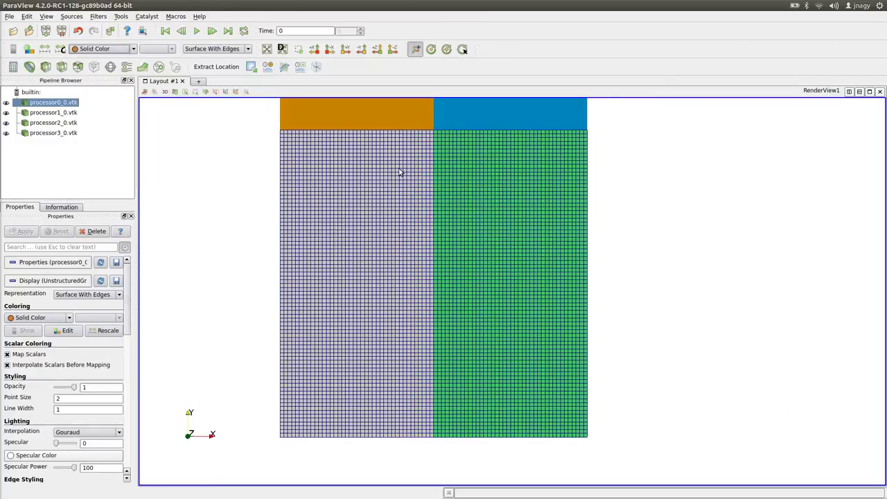
left_click_drag(398, 171, 395, 251)
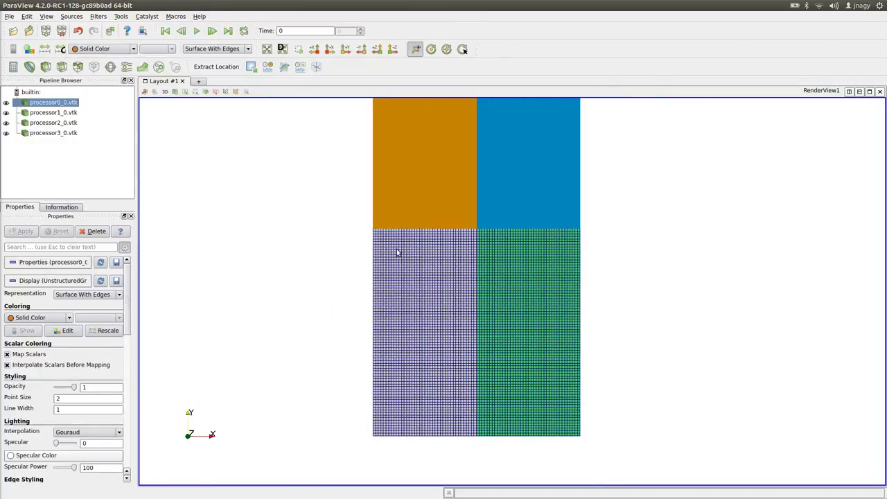
Step: In the terminal, close alpha.water without saving, review the decomposition output for processor 0's patches, and return to ParaView
key("alt+Tab")
key("ctrl+x")
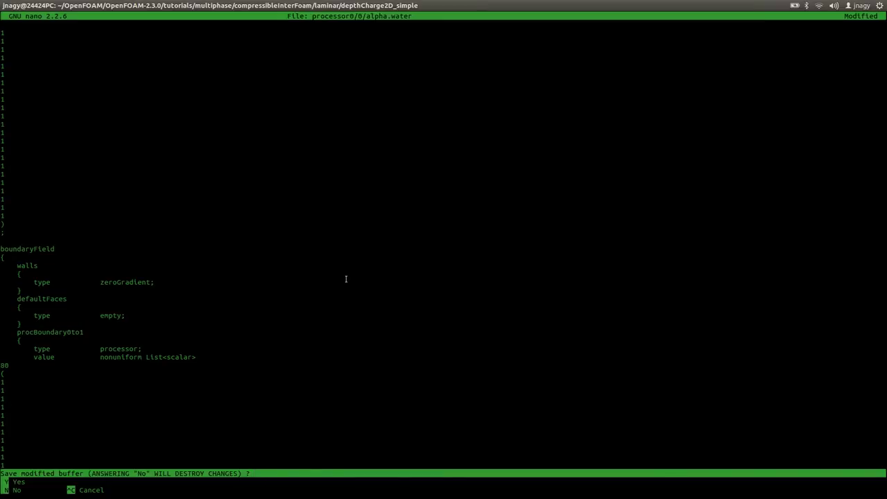
key("n")
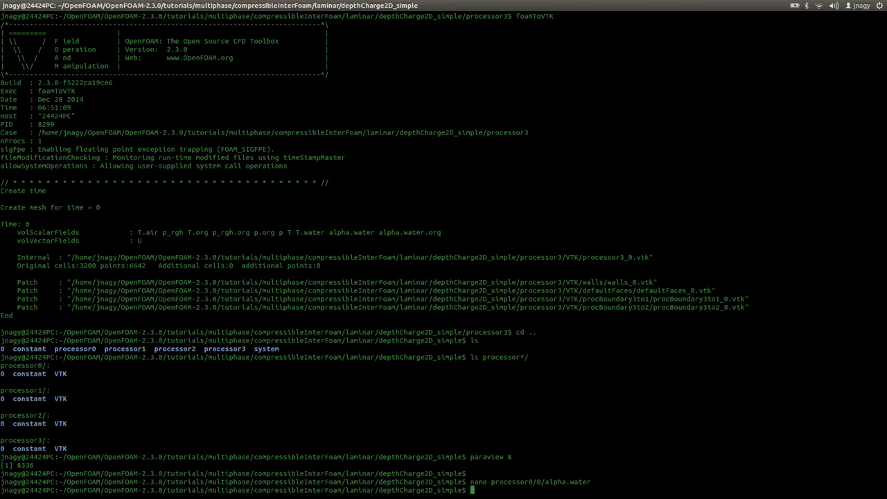
scroll(330, 282, "up", 20)
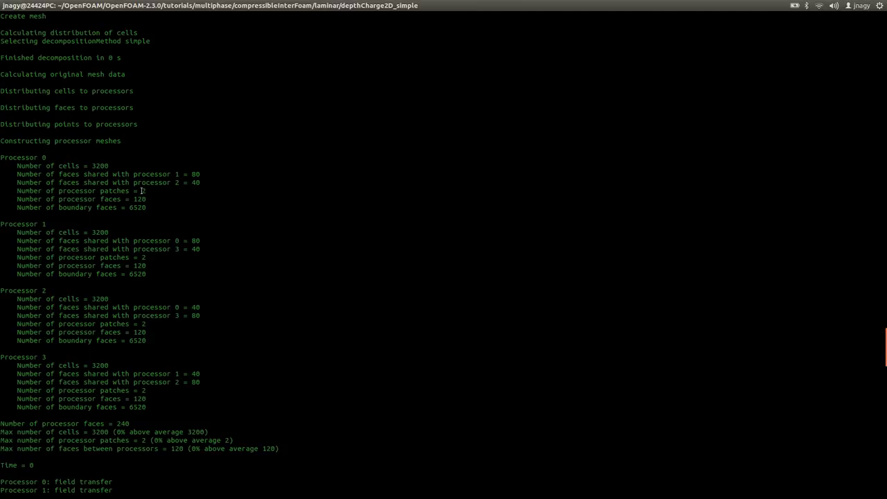
key("alt+Tab")
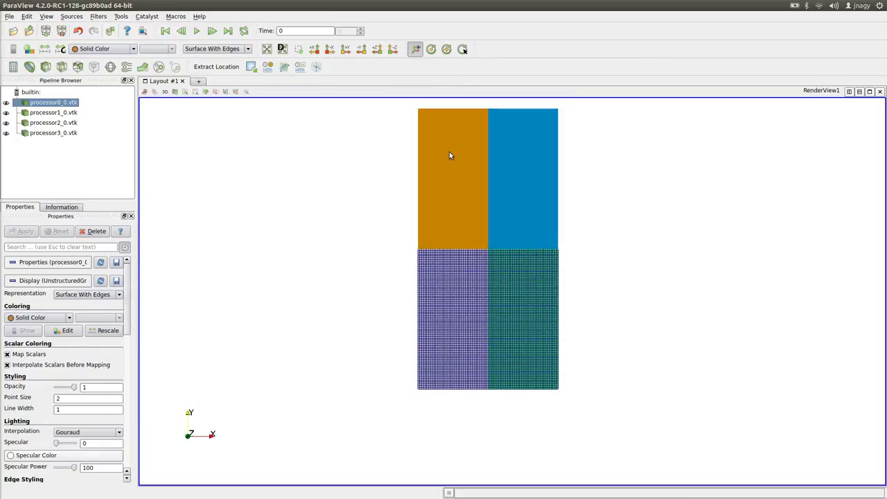
Step: In the terminal, examine processor 0's shared and total processor face counts in the decomposition output, and return to ParaView
key("alt+Tab")
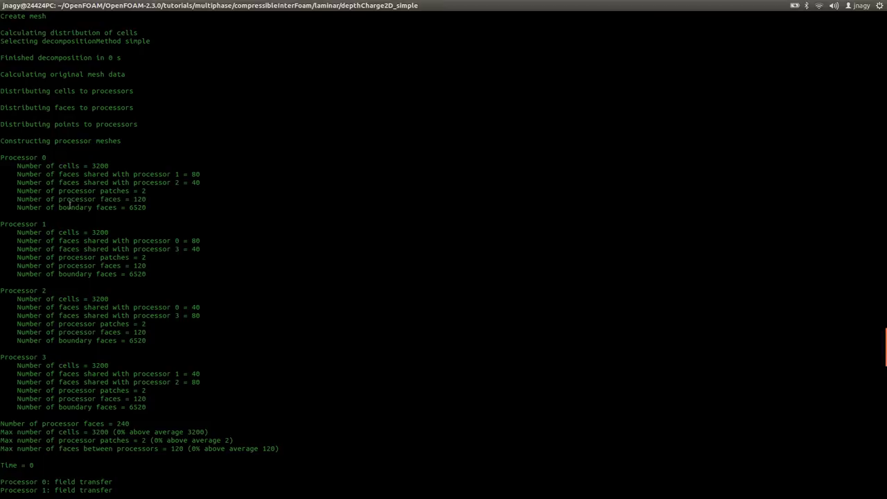
double_click(197, 174)
double_click(196, 182)
double_click(142, 199)
key("alt+Tab")
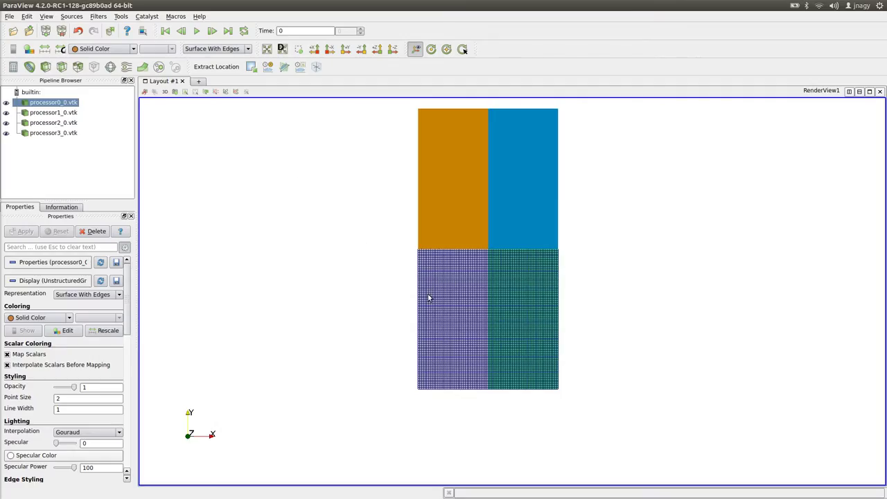
key("alt+Tab")
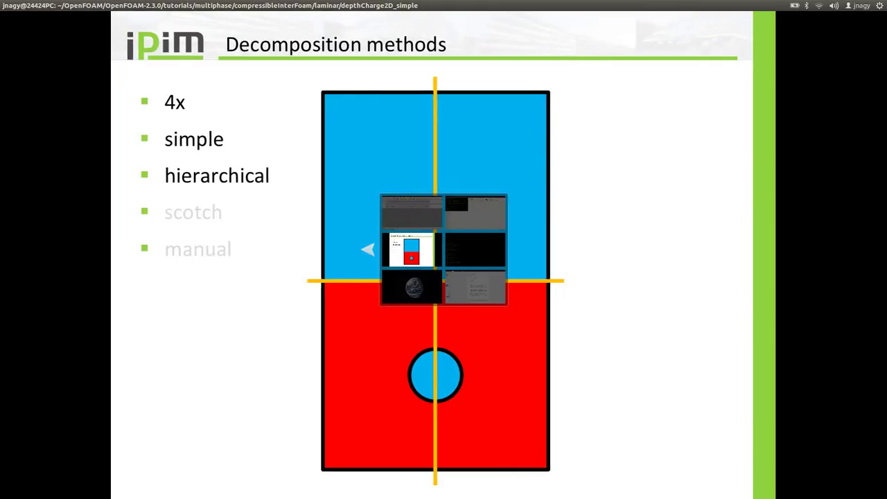
key("Right")
key("Right")
key("Left")
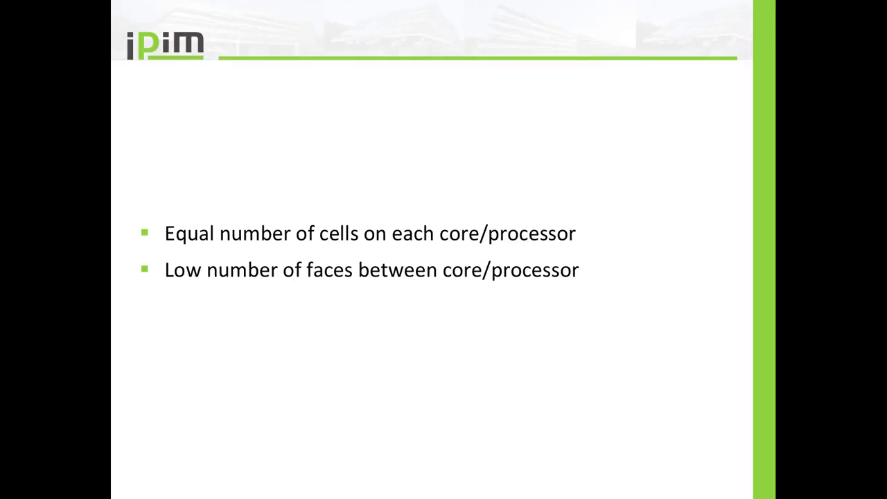
key("alt+Tab")
key("alt+Tab")
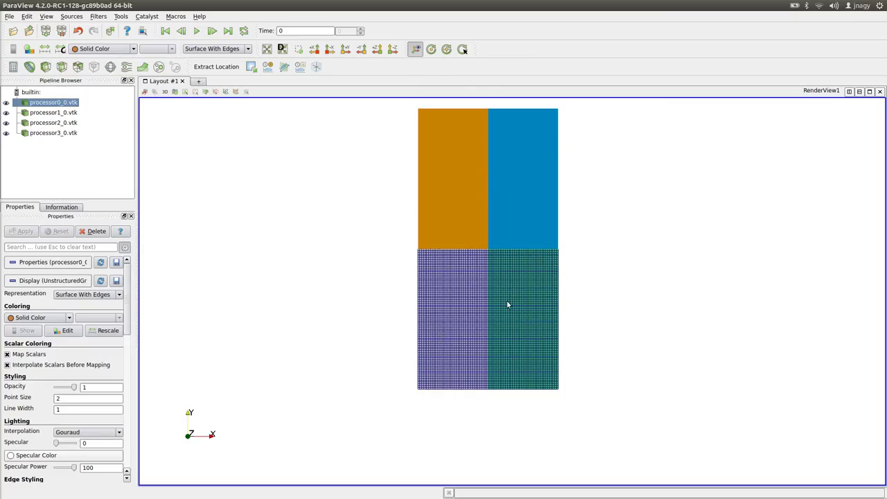
Step: Zoom in on the two gridded lower subdomains to examine their cells, and restore the wider view with the model shifted aside
scroll(551, 325, "up", 2)
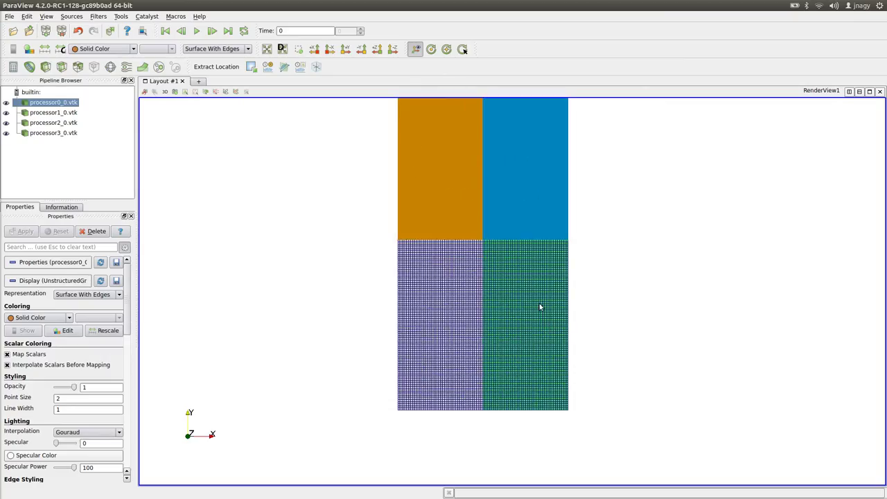
scroll(534, 302, "up", 2)
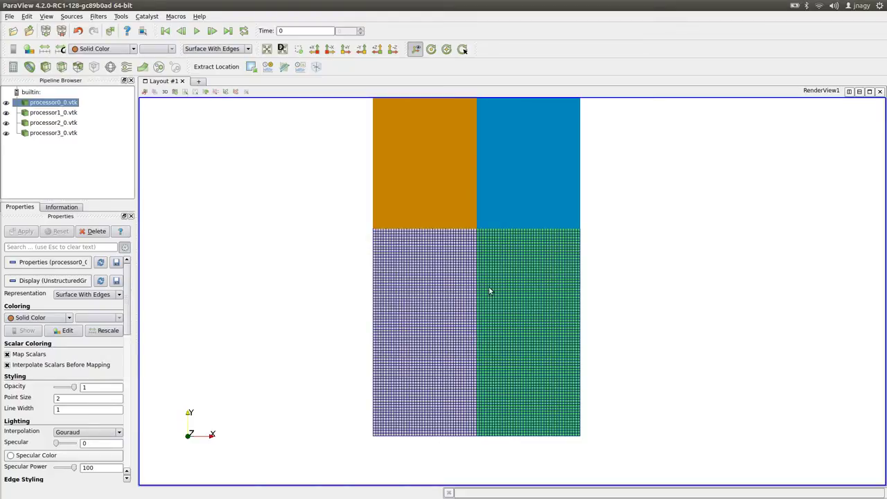
scroll(484, 233, "down", 2)
scroll(469, 181, "down", 2)
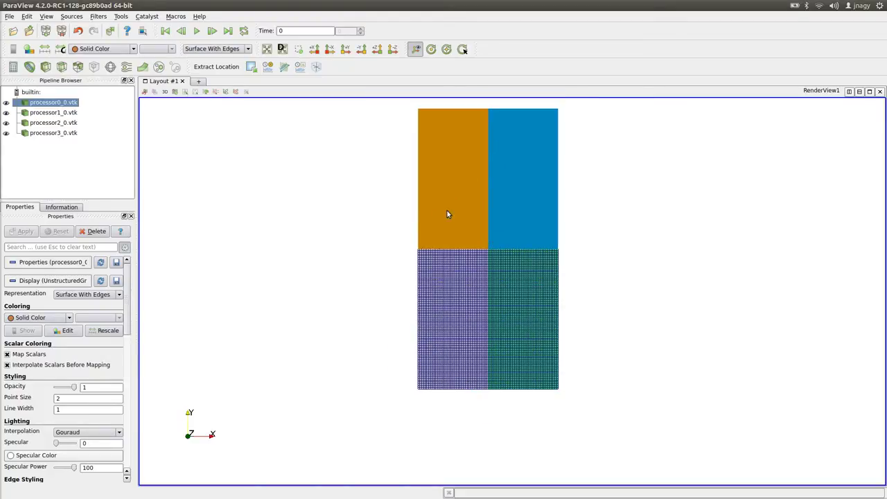
left_click_drag(409, 231, 308, 166)
Step: Switch to the terminal, change to the depthCharge2D_hier case directory and list its contents
key("alt+Tab")
type("cd ..")
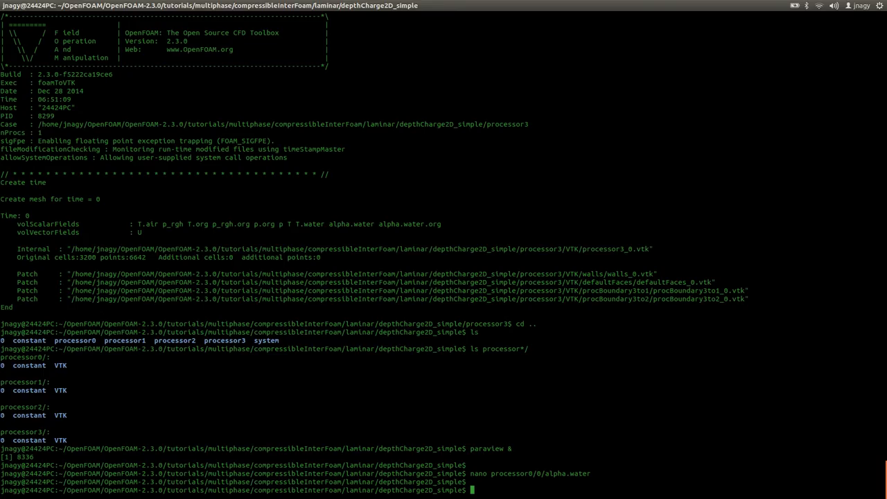
key("Return")
type("c")
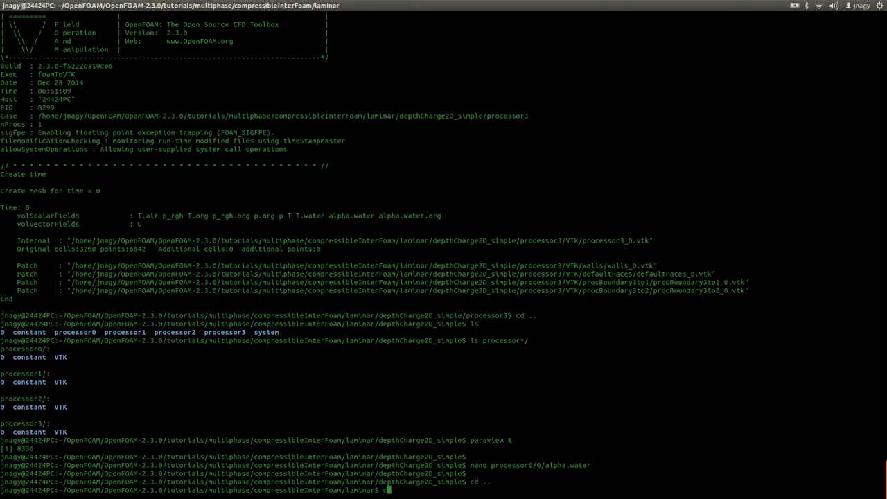
type("d depthCharge2D_")
type("h")
key("Tab")
key("Return")
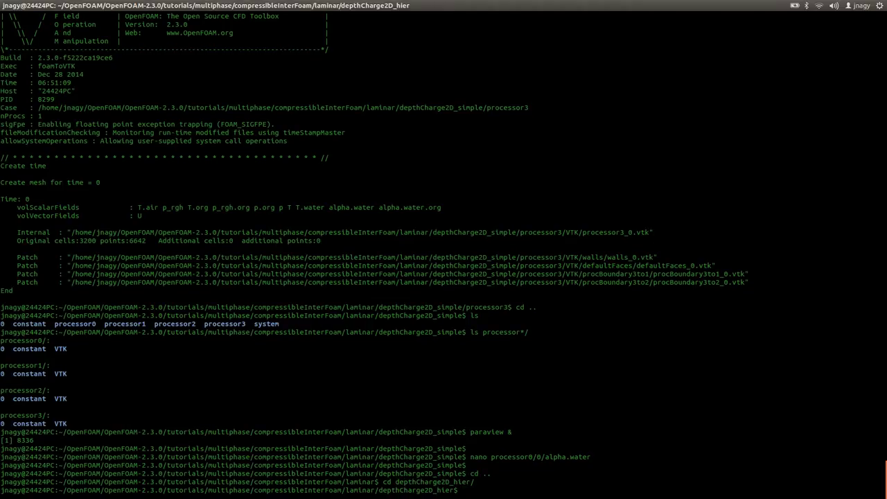
type("ls")
key("Return")
Step: Open system/decomposeParDict in nano and review the decomposition method and the hierarchicalCoeffs block with its order entry
type("nano sy")
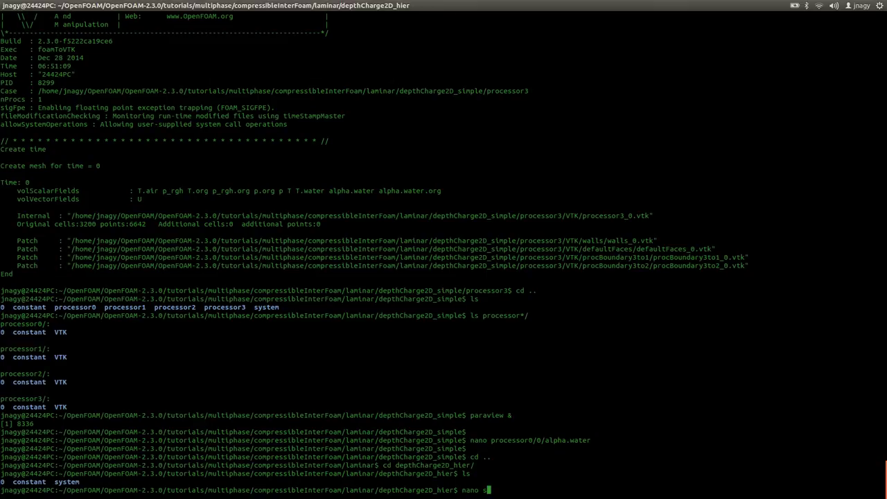
key("Tab")
type("d")
key("Tab")
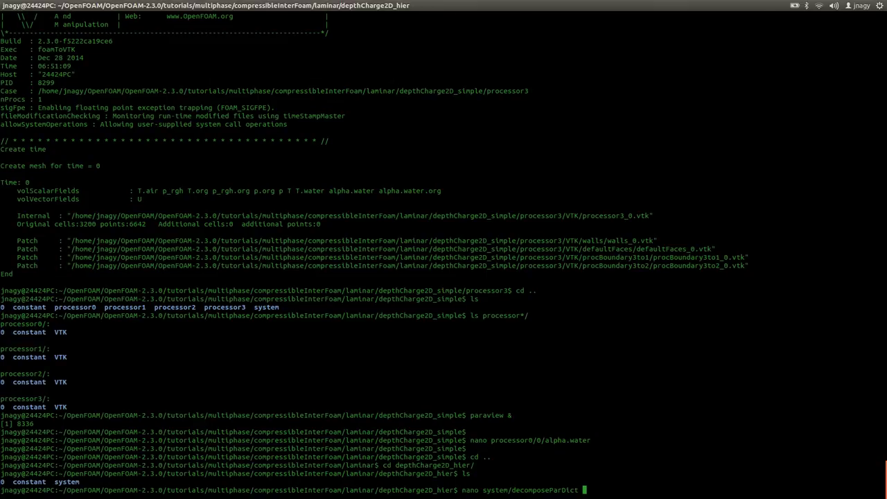
key("Return")
key("Down")
key("Down")
key("Down")
key("Down")
key("Down")
key("Down")
key("Down")
key("Down")
key("Down")
key("Down")
key("Down")
key("Down")
key("Down")
key("Down")
key("Down")
key("Down")
key("Down")
key("Down")
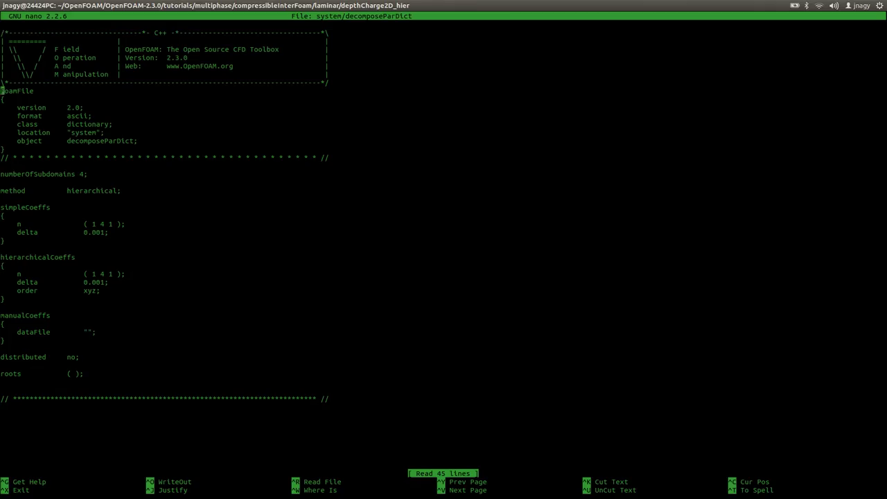
key("End")
key("Left")
key("Left")
key("Left")
key("Left")
key("Left")
key("Left")
key("Left")
key("Left")
key("Left")
key("Left")
key("Left")
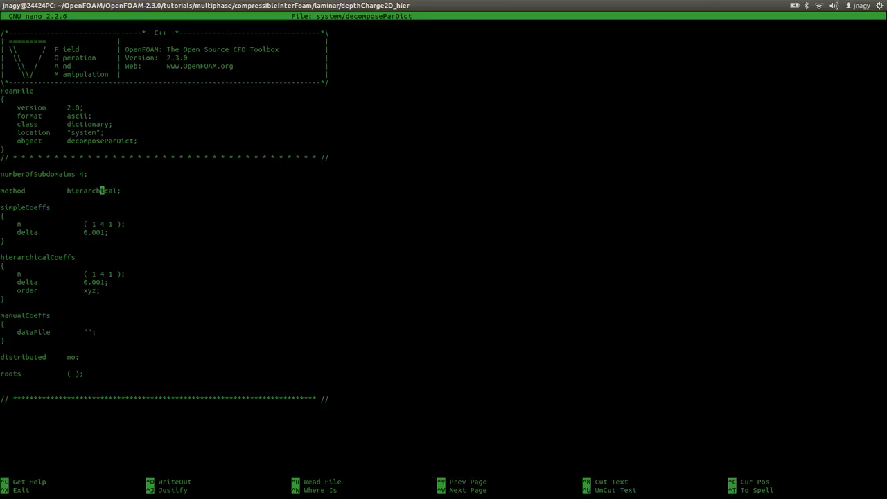
key("Down")
key("Down")
key("Down")
key("Down")
triple_click(58, 257)
left_click(74, 278)
double_click(87, 291)
left_click(96, 275)
Step: Set n in hierarchicalCoeffs to ( 2 2 1 ), save decomposeParDict and exit nano
key("Down")
key("Down")
key("Down")
key("Down")
key("Down")
key("Down")
key("Right")
key("Right")
key("Right")
key("BackSpace")
type("2")
key("Right")
key("Right")
key("BackSpace")
type("2")
key("ctrl+o")
key("Return")
key("ctrl+x")
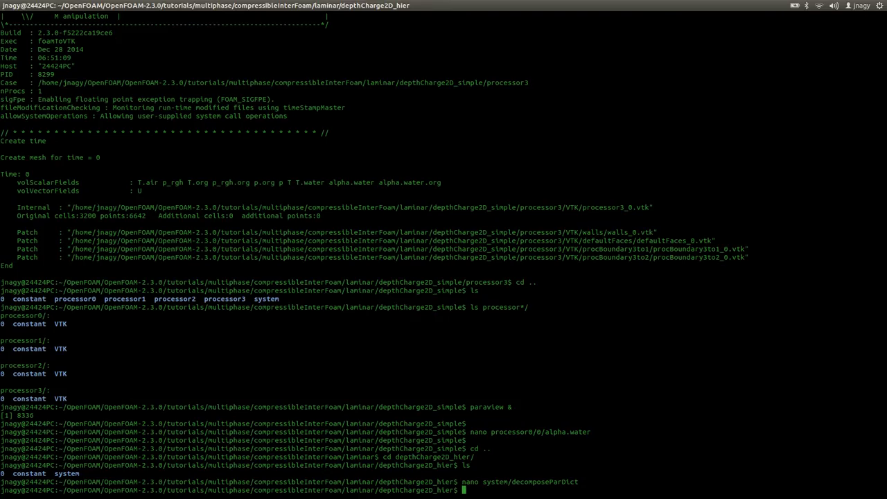
Step: Decompose the depthCharge2D_hier case with decomposePar and list the case directory
type("dec")
key("Tab")
key("Return")
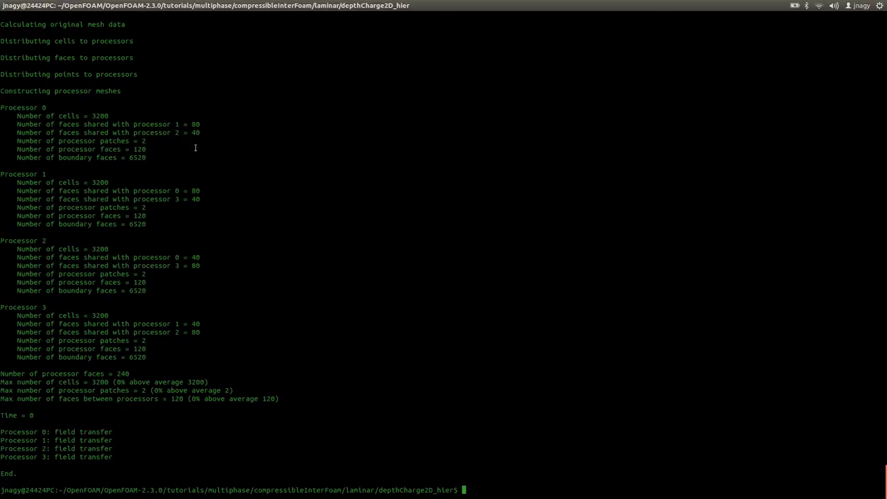
type("ls")
key("Return")
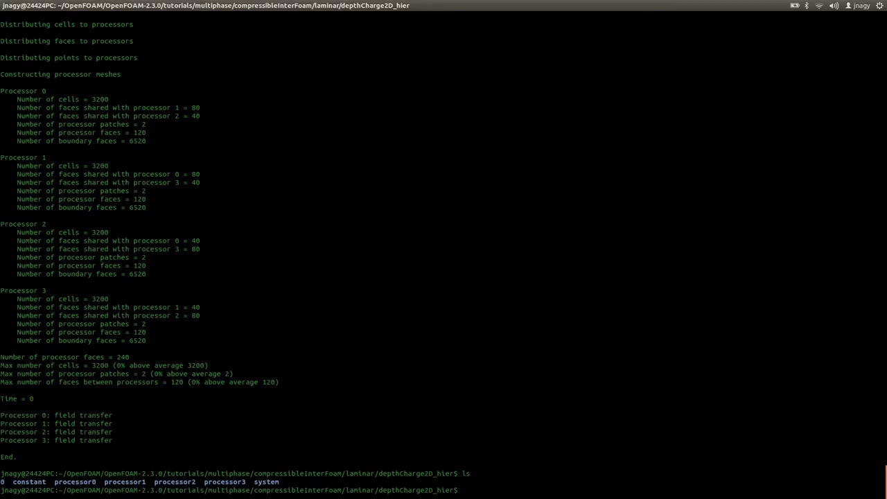
Step: Enter the processor0 directory and convert its data with foamToVTK
type("cd p")
key("Tab")
type("0")
key("Tab")
key("Return")
type("foamToVTK")
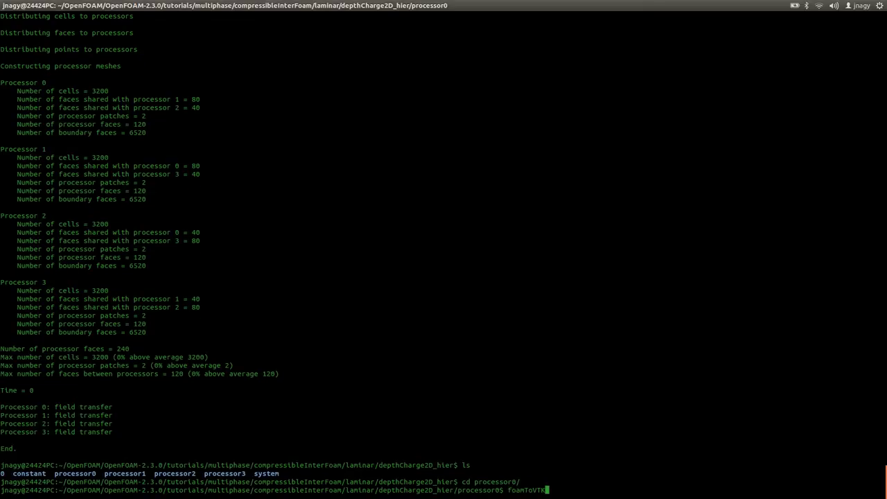
key("Return")
Step: Change to the ../processor1/ directory and convert its data with foamToVTK
type("cd processor2")
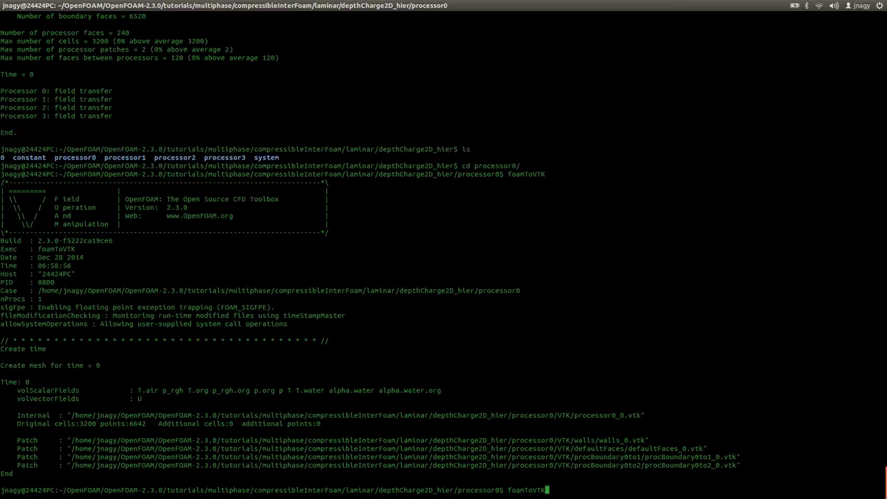
key("Return")
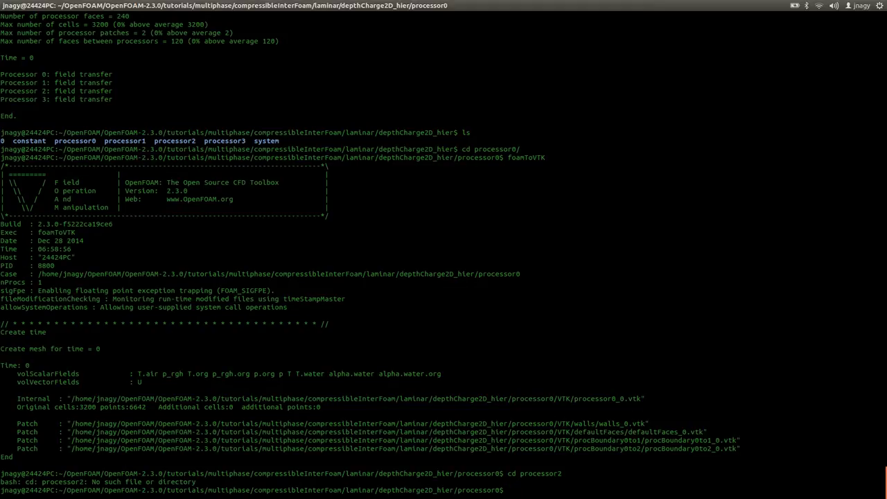
type("cd ../processor1/")
key("Return")
key("Up")
key("Up")
key("Up")
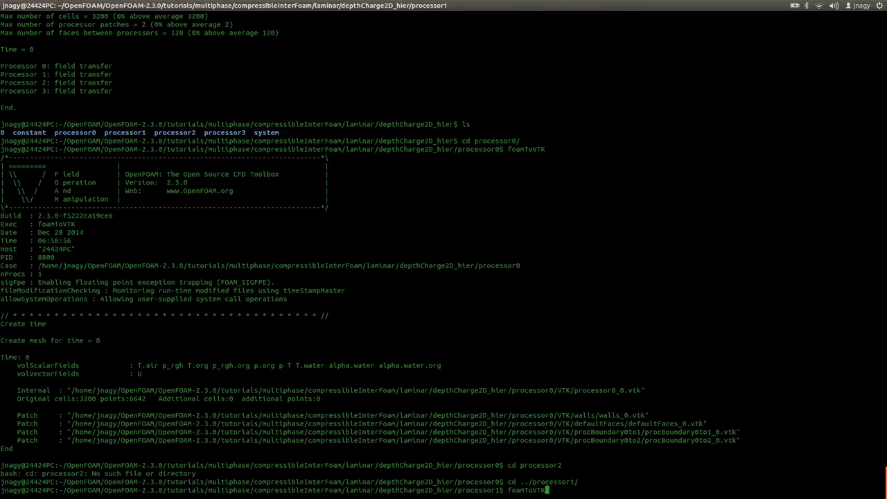
key("Return")
Step: Change to the ../processor2 directory and convert its data with foamToVTK
key("Up")
key("Up")
key("BackSpace")
key("BackSpace")
type("2")
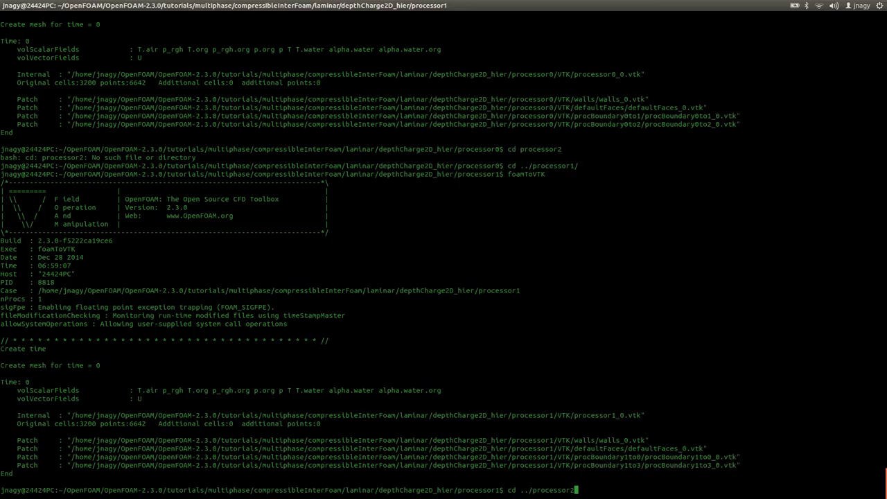
key("Return")
key("Up")
key("Up")
key("Return")
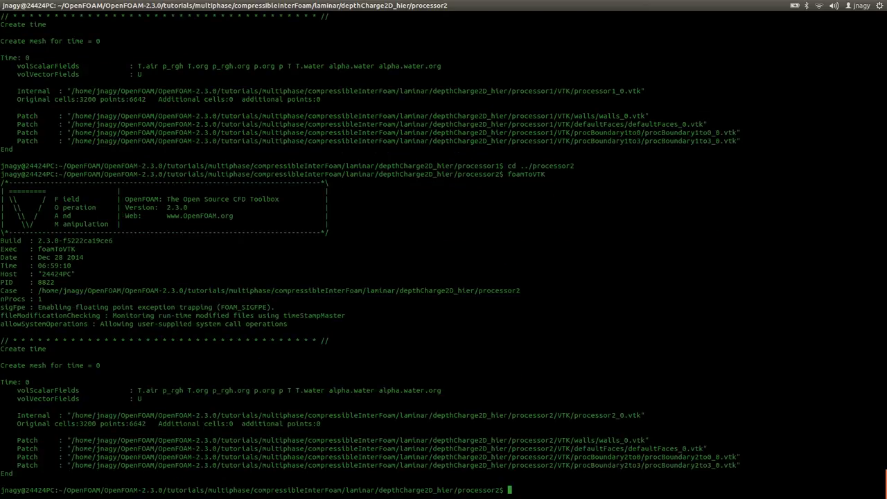
Step: Change to the ../processor3 directory and convert its data with foamToVTK
key("Up")
key("Up")
key("BackSpace")
type("3")
key("Return")
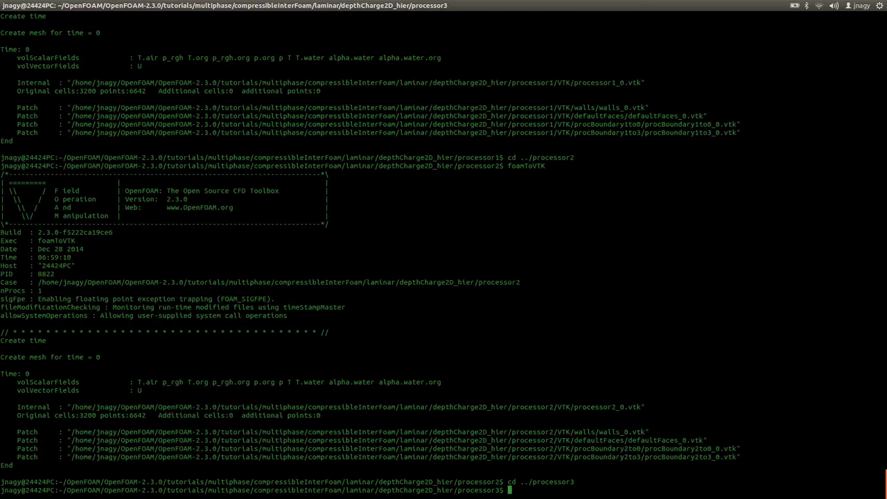
key("Up")
key("Up")
key("Return")
Step: Go back up to the depthCharge2D_hier case directory and list the contents of all processor directories
type("cd ..")
key("Return")
type("ls processor*")
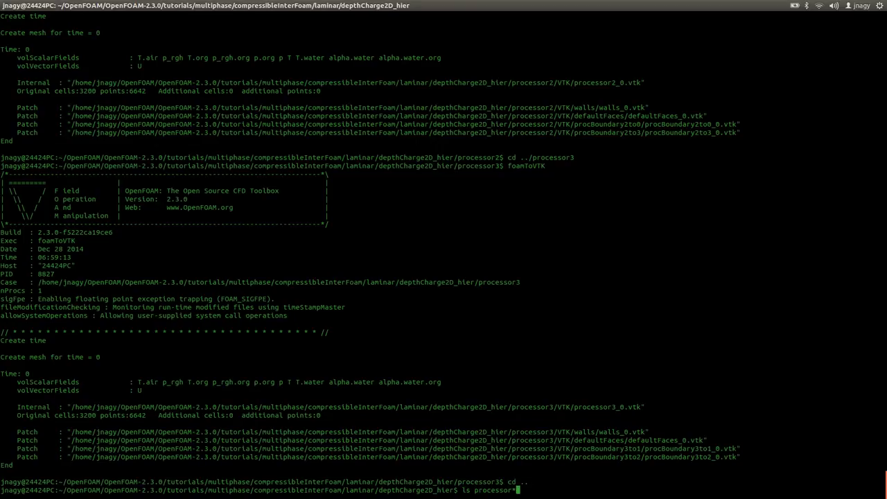
key("Return")
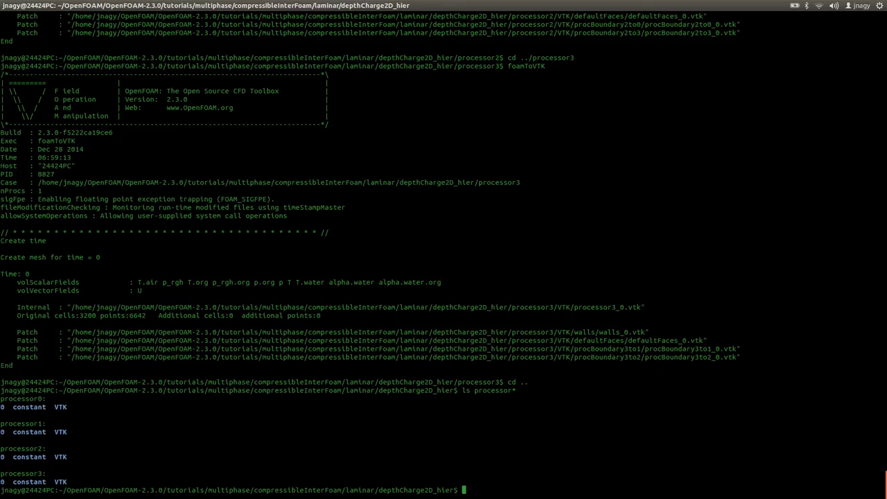
Step: In ParaView, load processor0_0.vtk from depthCharge2D_hier/processor0/VTK and apply it to the view
key("alt+Tab")
left_click(14, 31)
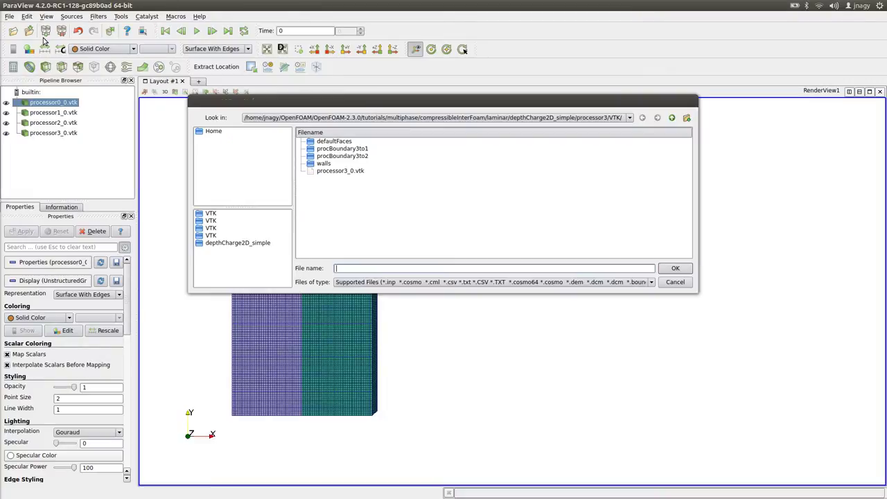
double_click(672, 118)
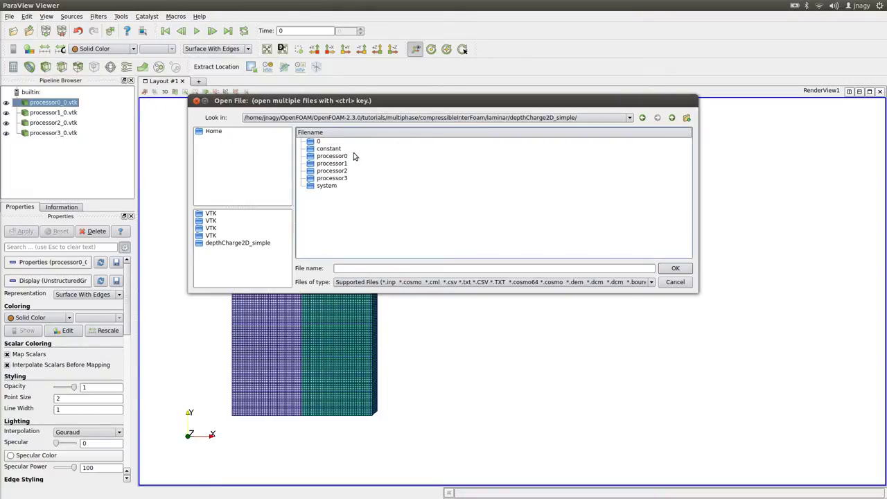
left_click(672, 118)
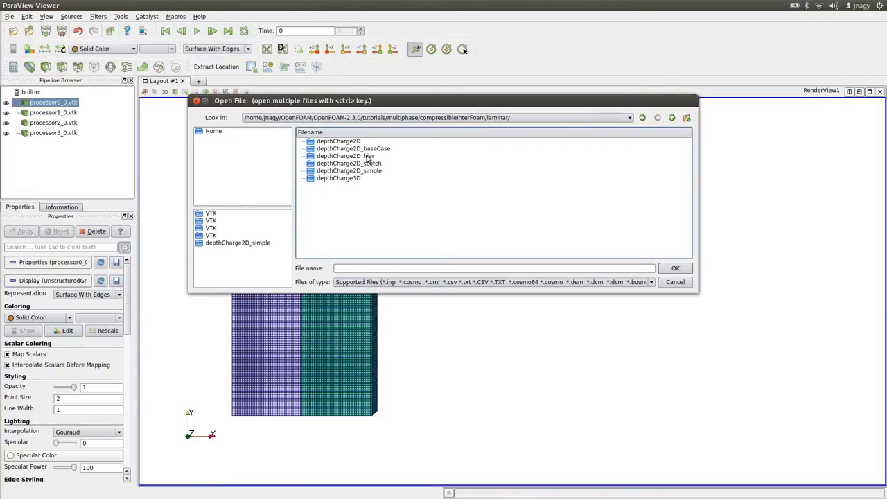
double_click(367, 158)
double_click(330, 156)
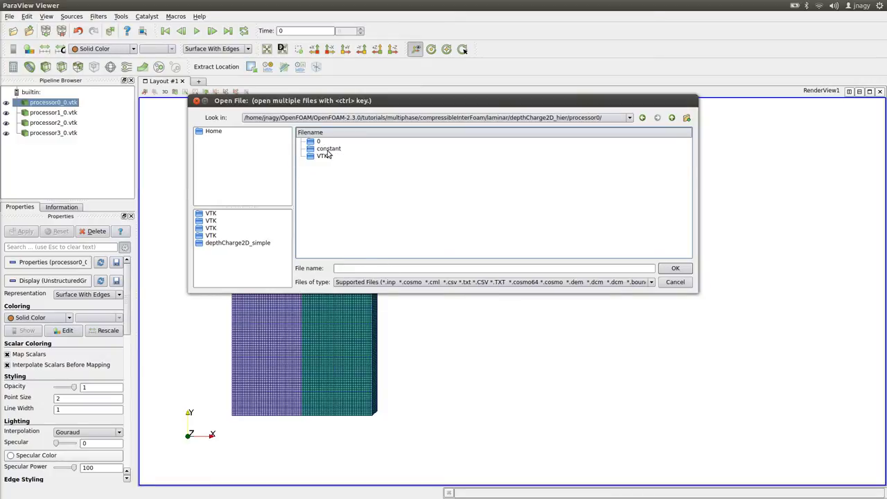
double_click(323, 159)
double_click(336, 174)
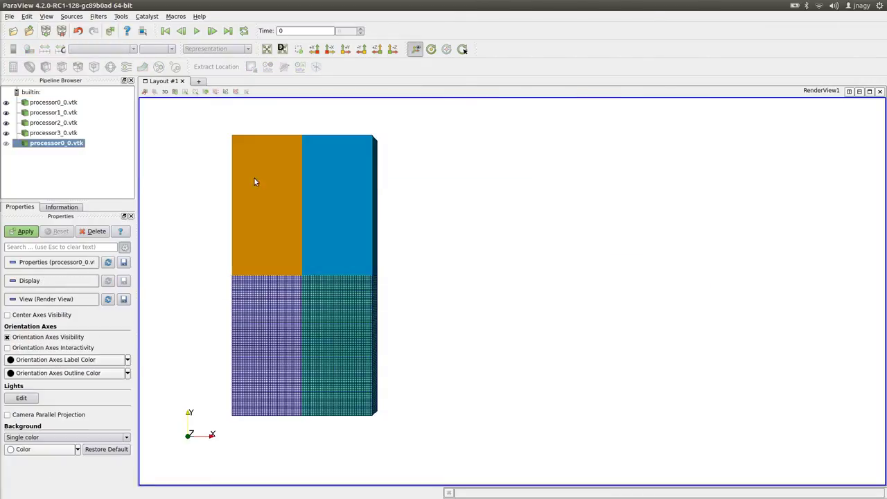
left_click(25, 231)
Step: Load processor1_0.vtk from depthCharge2D_hier/processor1/VTK and apply it to the view
left_click(13, 31)
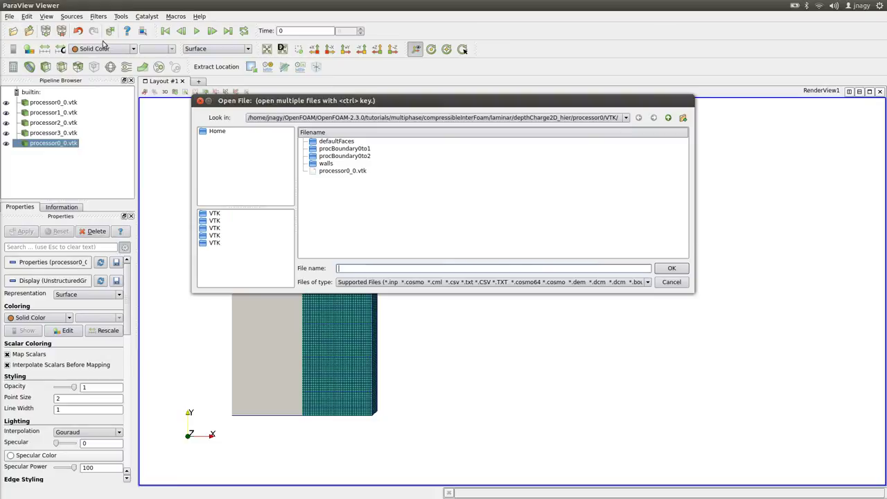
left_click(669, 117)
left_click(668, 117)
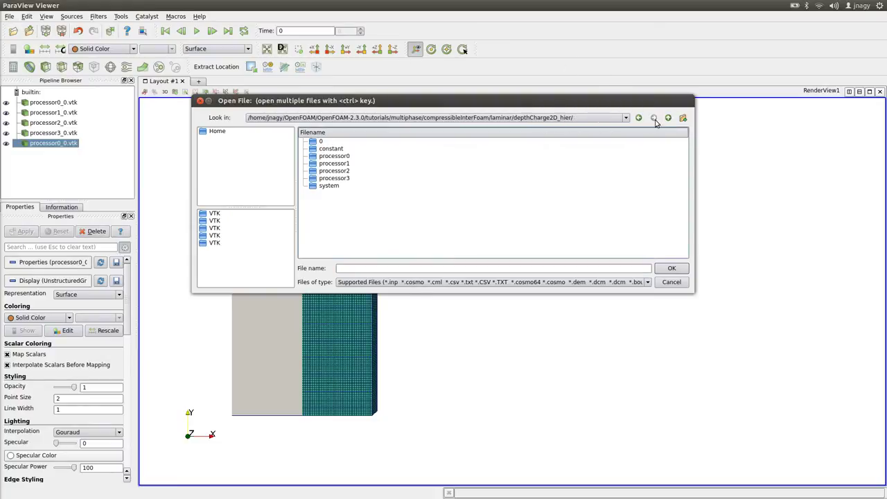
double_click(347, 164)
double_click(349, 157)
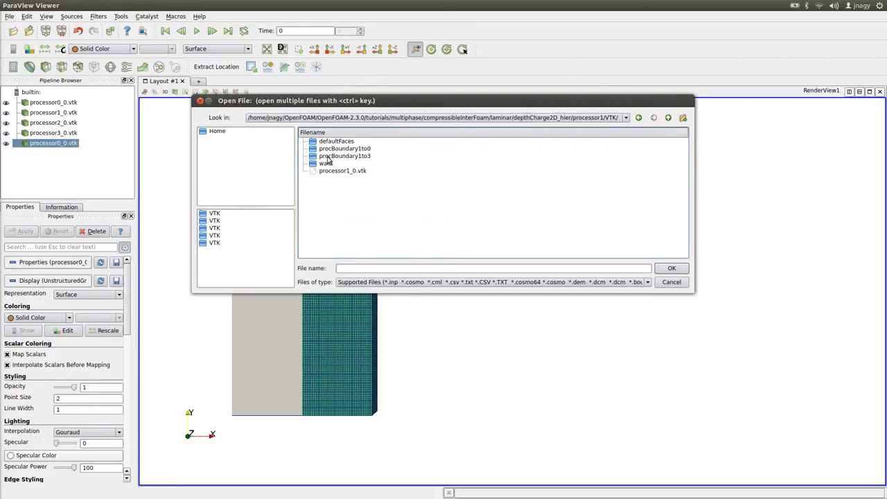
double_click(341, 171)
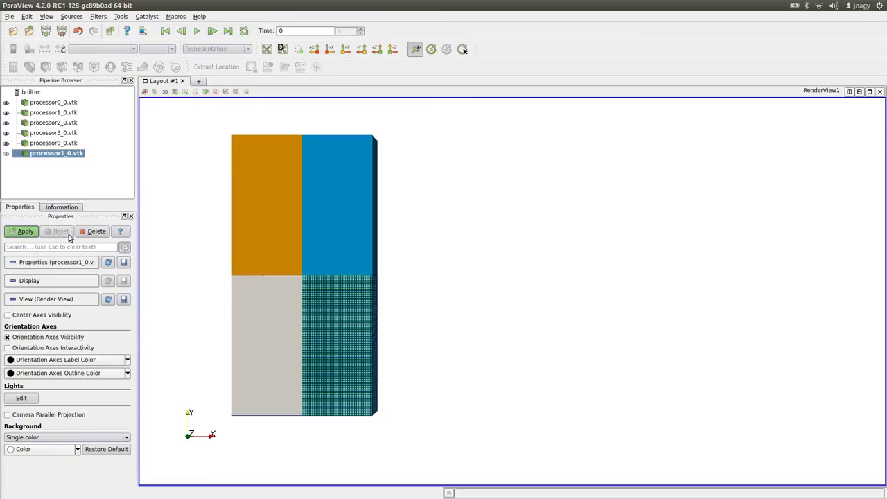
left_click(25, 231)
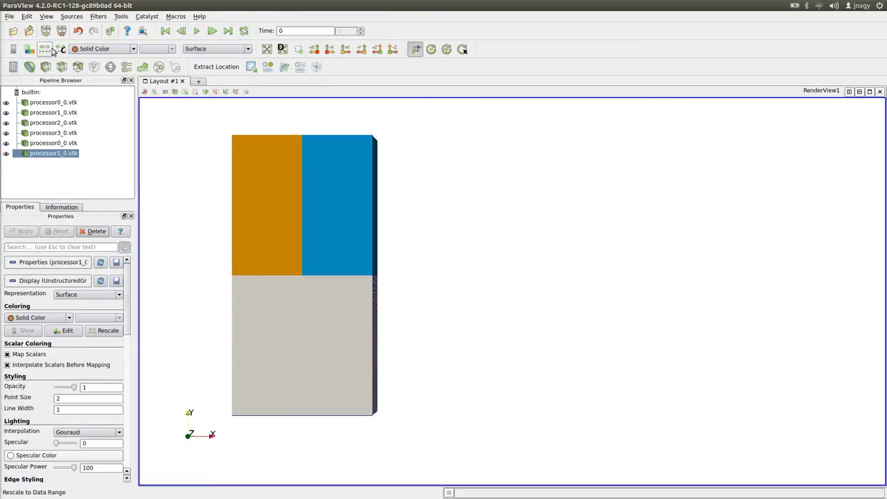
Step: Load processor2_0.vtk from depthCharge2D_hier/processor2/VTK into the view
left_click(32, 32)
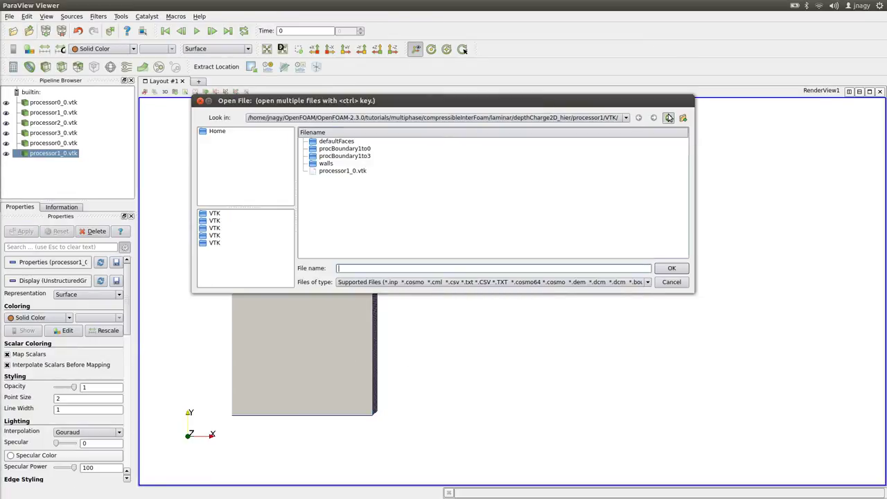
double_click(668, 118)
double_click(340, 171)
double_click(331, 148)
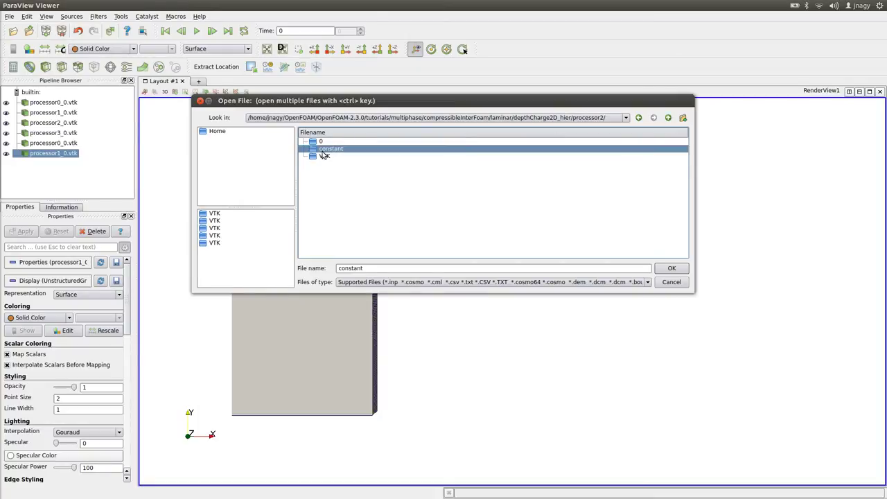
left_click(667, 118)
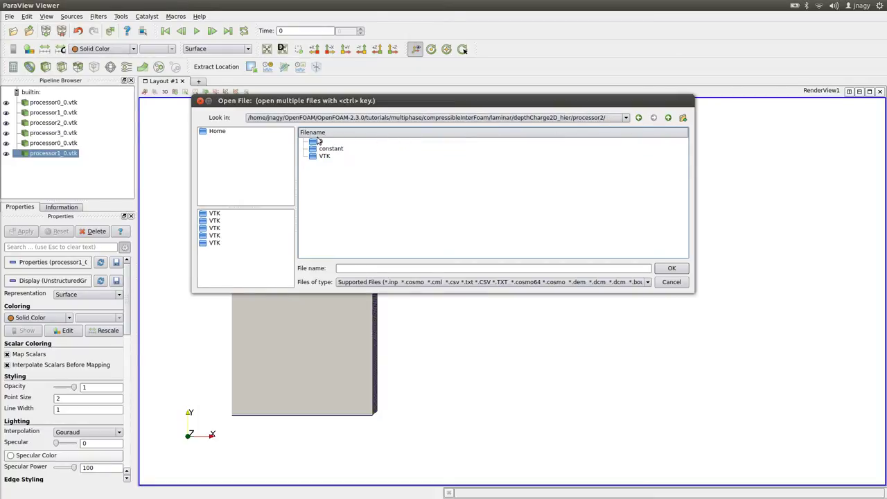
double_click(329, 158)
double_click(342, 171)
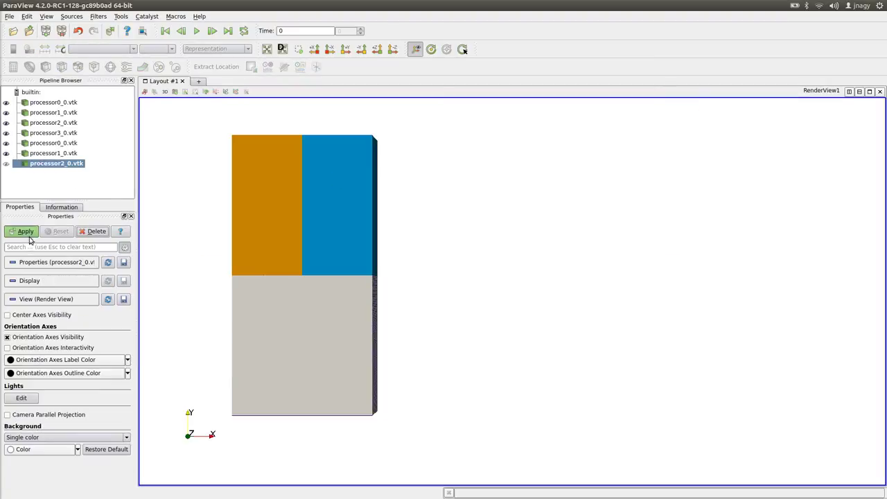
Step: Load processor3_0.vtk from depthCharge2D_hier/processor3/VTK and apply it to the view
left_click(15, 30)
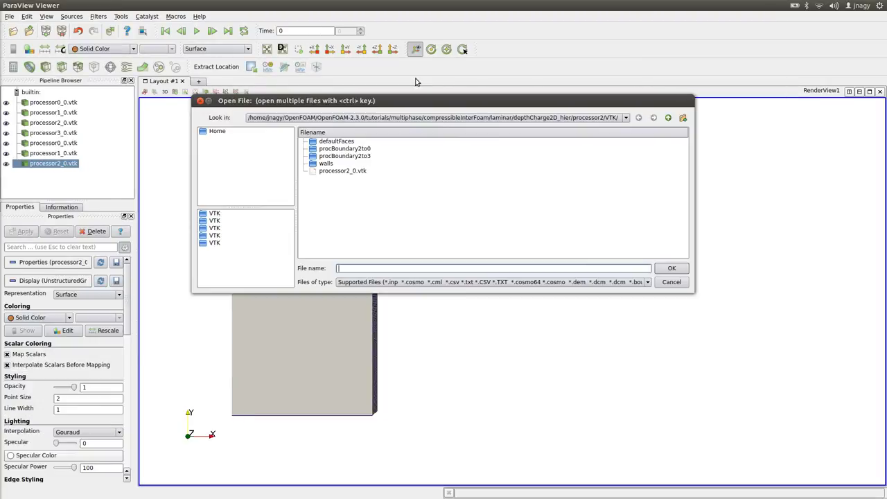
left_click(668, 118)
left_click(668, 118)
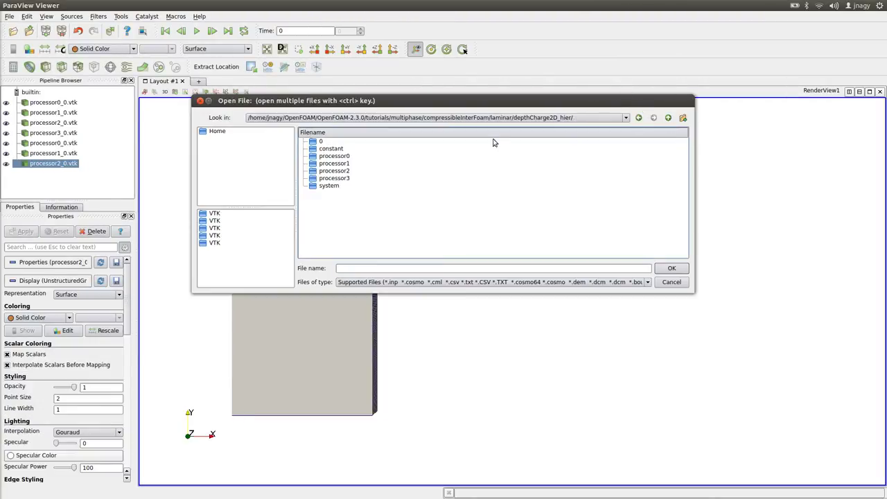
double_click(337, 178)
double_click(332, 158)
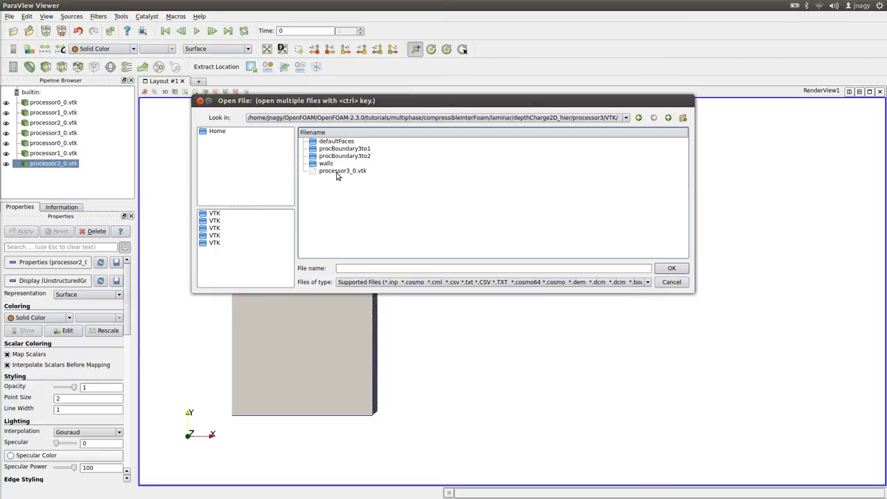
double_click(336, 172)
left_click(20, 231)
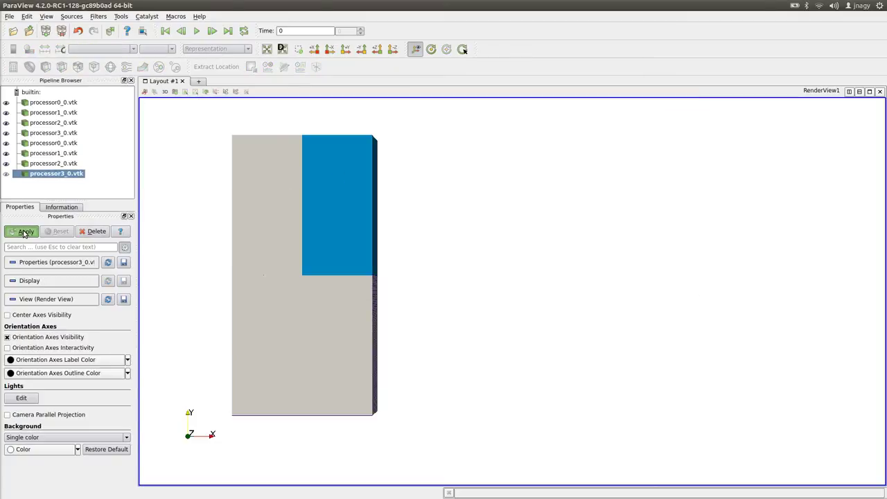
Step: Set the X translation of the hierarchical case's processor0_0.vtk to 1.1
left_click(53, 143)
scroll(113, 278, "down", 10)
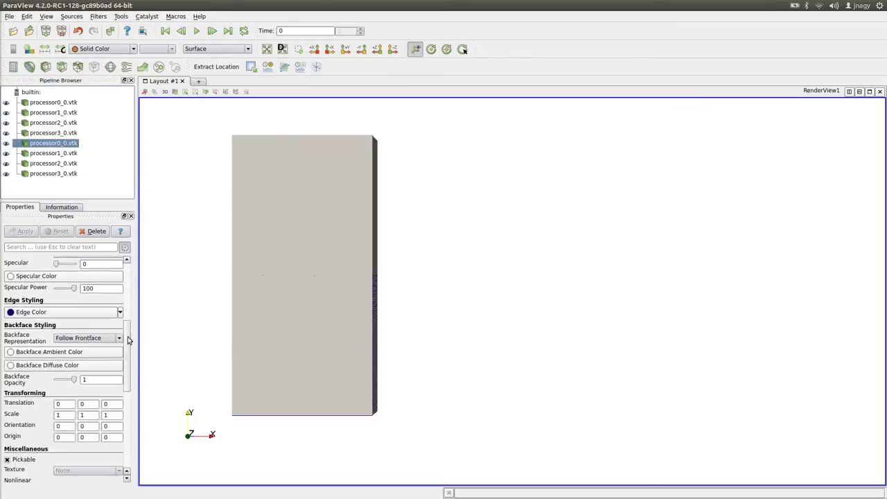
left_click(56, 387)
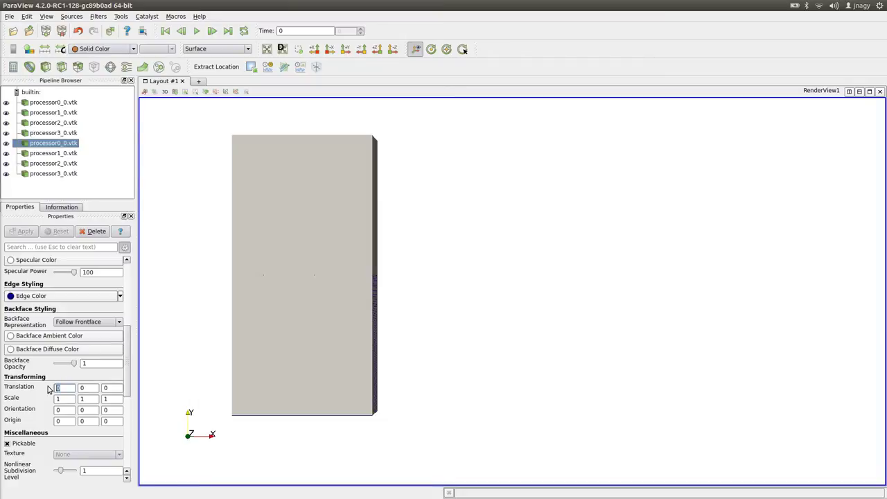
type("1.1")
key("Tab")
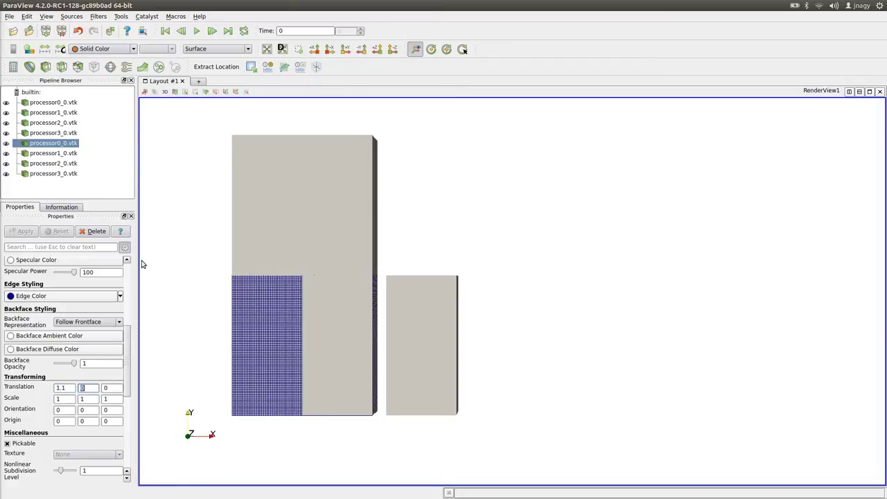
Step: Give the hierarchical case's processor1_0.vtk, processor2_0.vtk and processor3_0.vtk the same X translation of 1.1
double_click(66, 389)
left_click(64, 156)
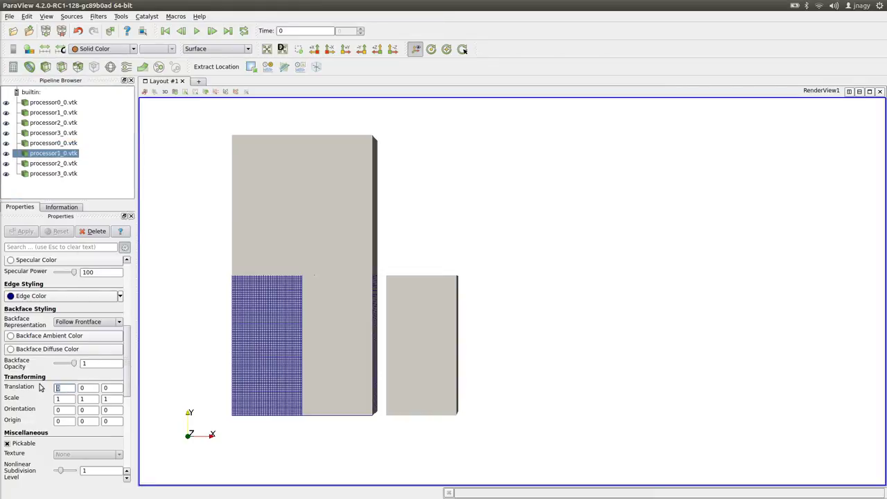
left_click(55, 164)
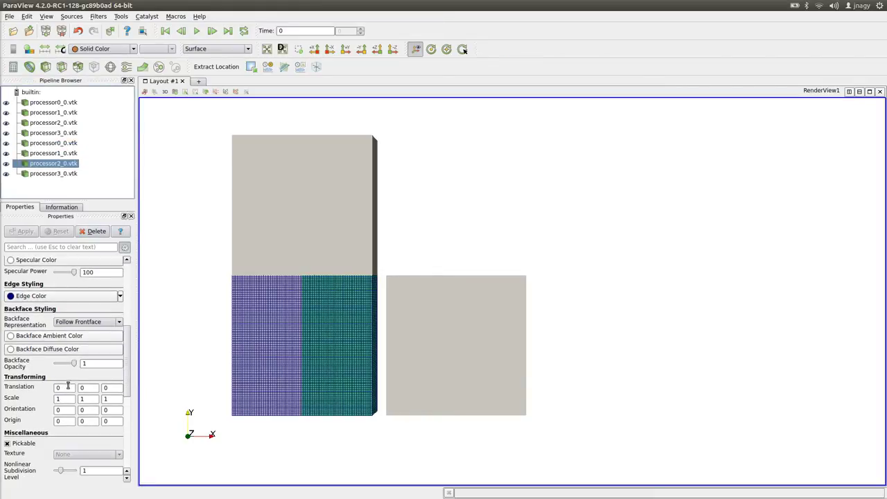
left_click(56, 174)
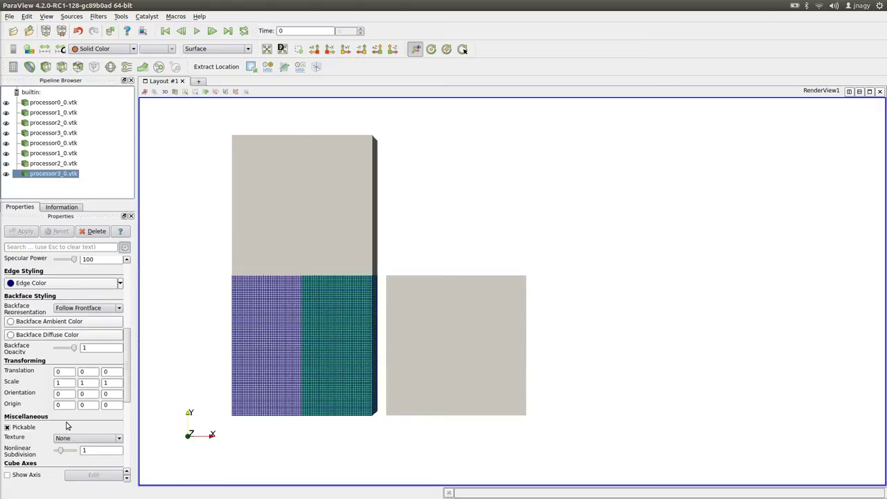
double_click(67, 387)
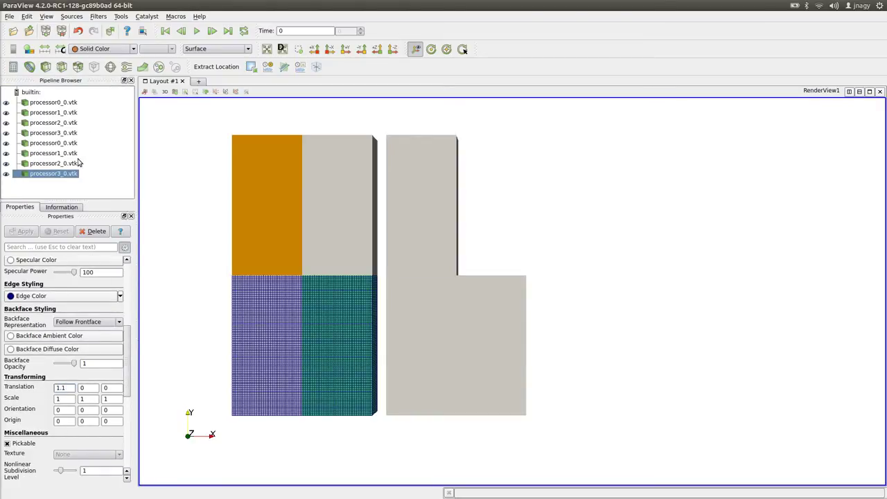
Step: Set the solid color of the hierarchical case's processor1_0.vtk to light green (85, 255, 127)
left_click(62, 144)
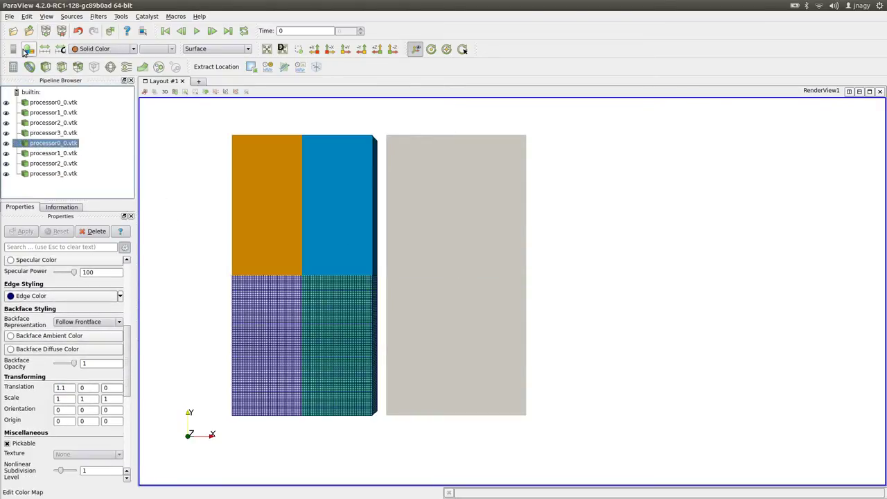
left_click(54, 156)
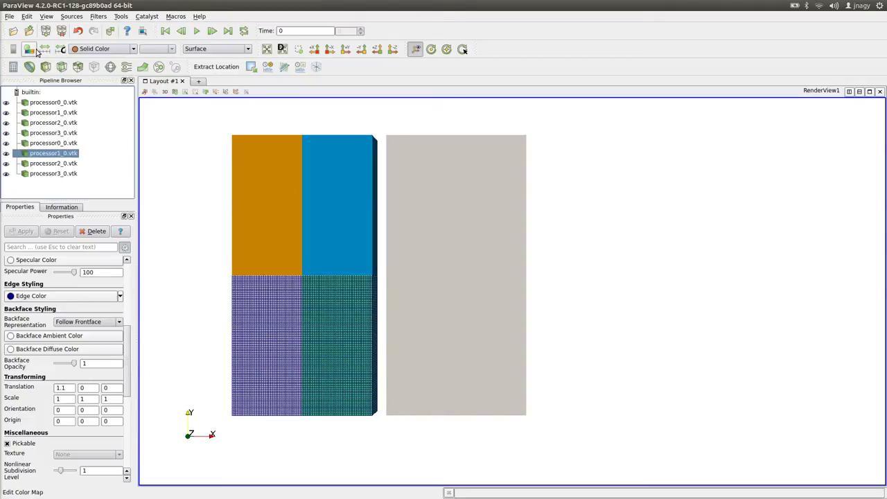
left_click(30, 48)
left_click(408, 177)
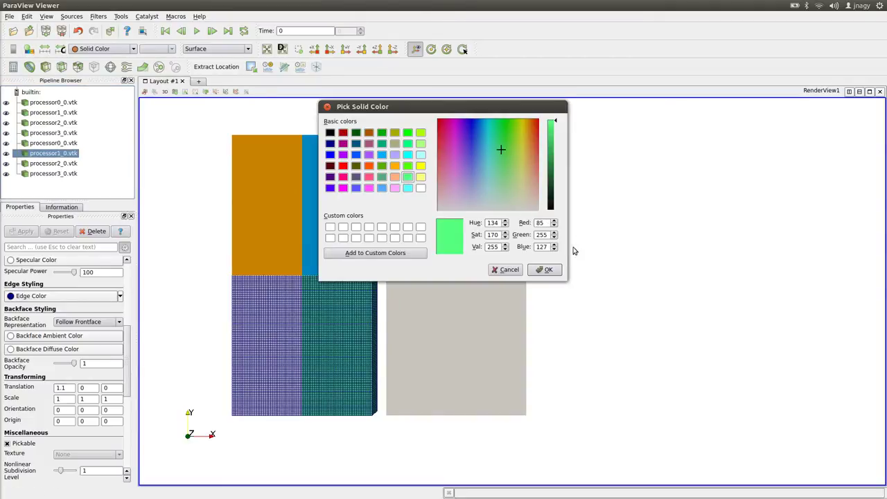
left_click(545, 270)
Step: Set the solid color of the hierarchical case's processor2_0.vtk to orange (255, 170, 0)
left_click(55, 164)
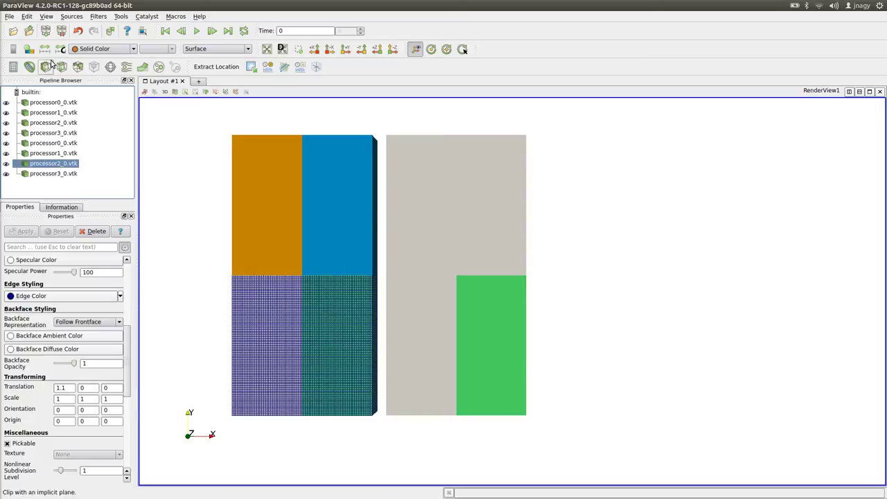
left_click(29, 48)
left_click(395, 166)
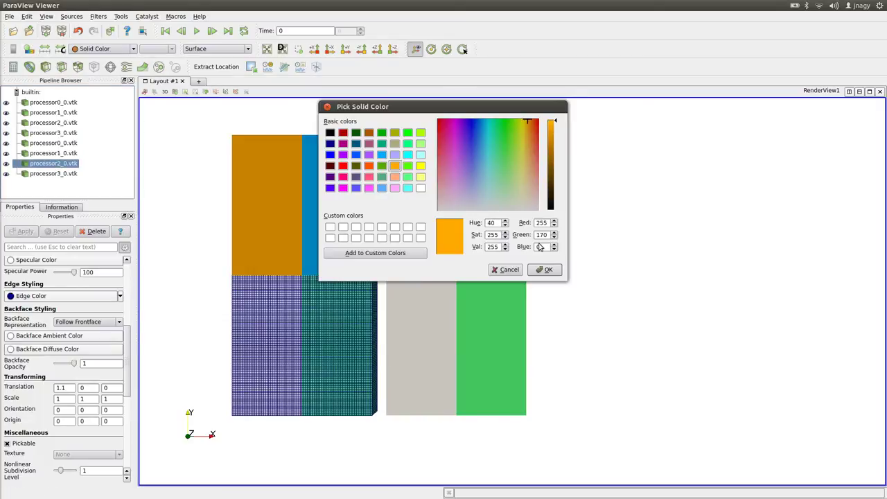
left_click(544, 270)
Step: Set the solid color of the hierarchical case's processor3_0.vtk to blue, matching the simple case's blue subdomain
left_click(59, 173)
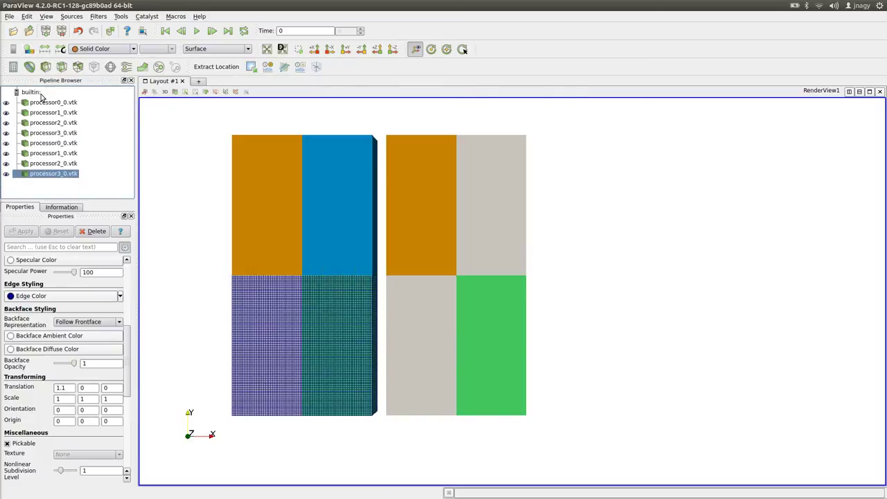
left_click(30, 50)
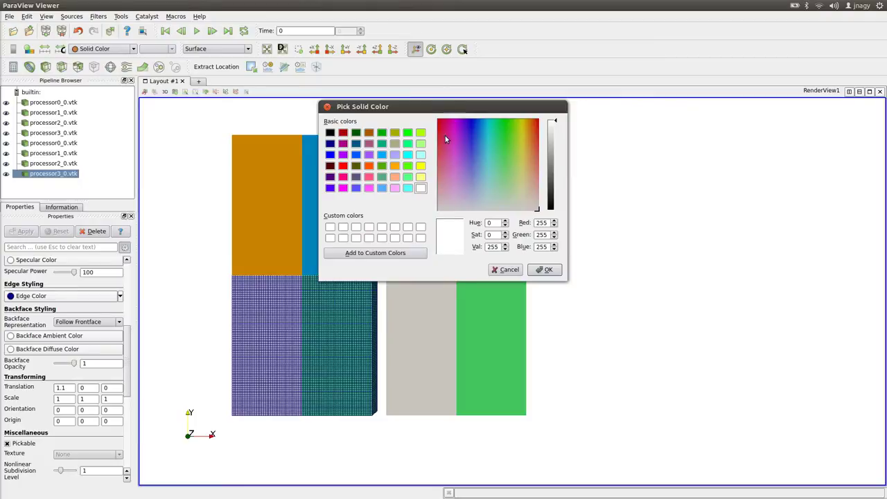
left_click(382, 153)
left_click(545, 270)
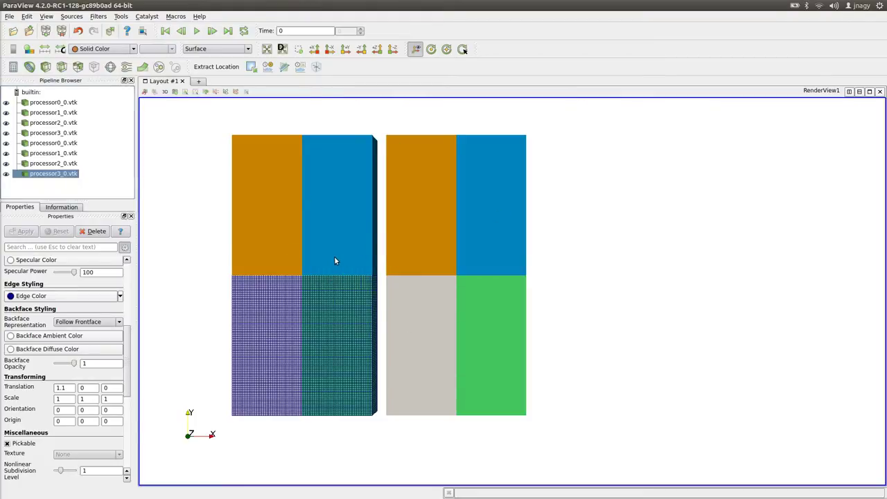
Step: Compare the subdomain layouts of the simple and hierarchical decompositions side by side
left_click_drag(337, 259, 363, 254)
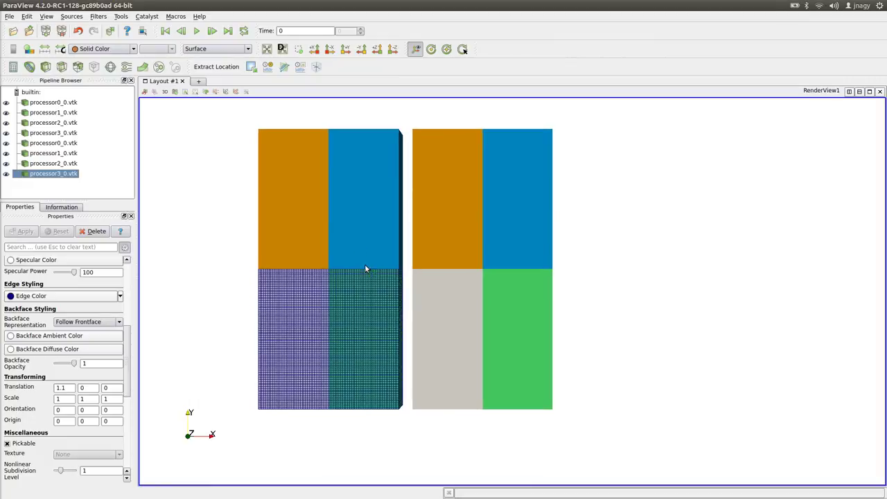
scroll(366, 269, "up", 2)
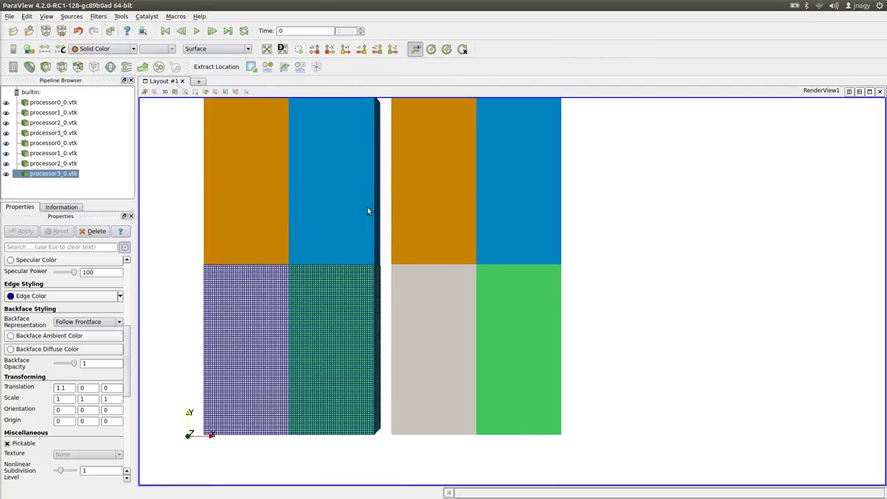
mouse_move(368, 210)
left_mouse_down()
mouse_move(410, 228)
mouse_move(406, 175)
left_mouse_up()
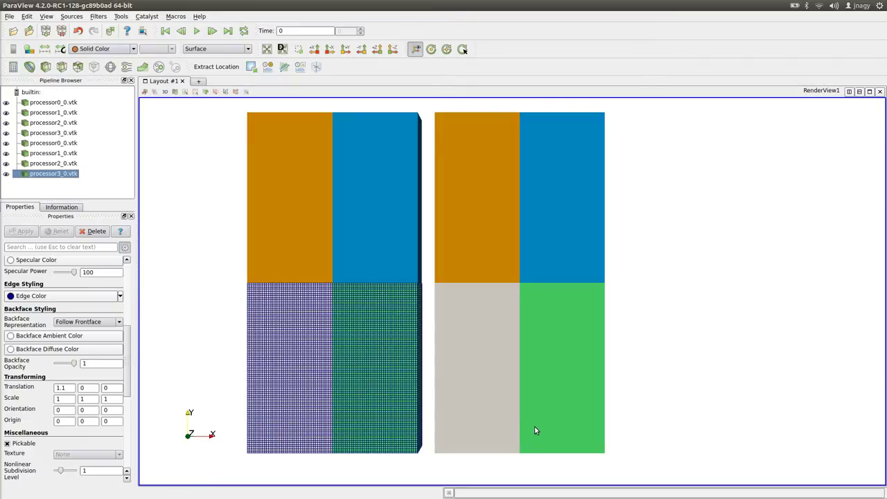
Step: Switch to the terminal, change from the hierarchical case to the depthCharge2D_scotch case directory and list its contents
key("alt+Tab")
type("cd ..")
key("Return")
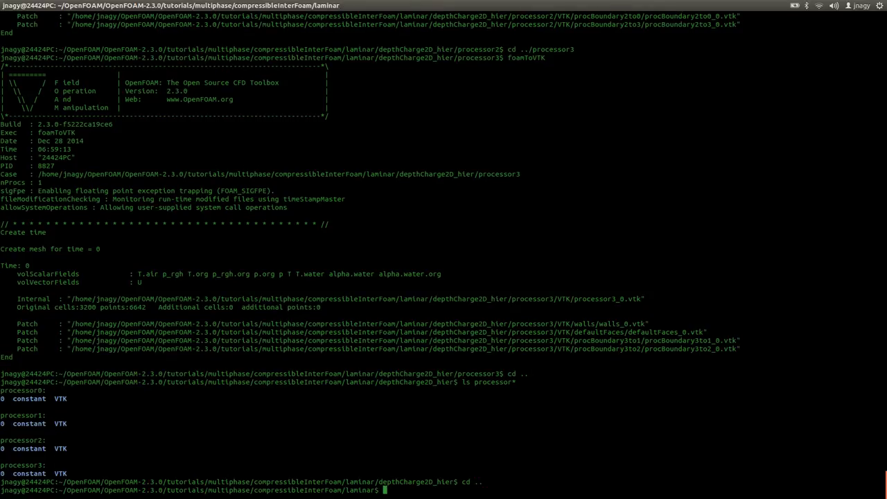
type("cd depthCharge2D_sc")
key("Tab")
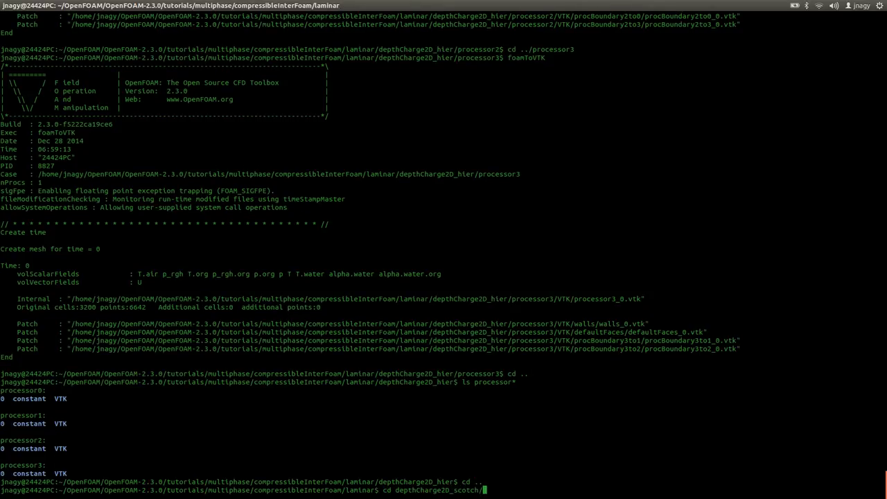
key("Return")
type("ls")
key("Return")
Step: Open the scotch case's system/decomposeParDict file in nano
type("nano s")
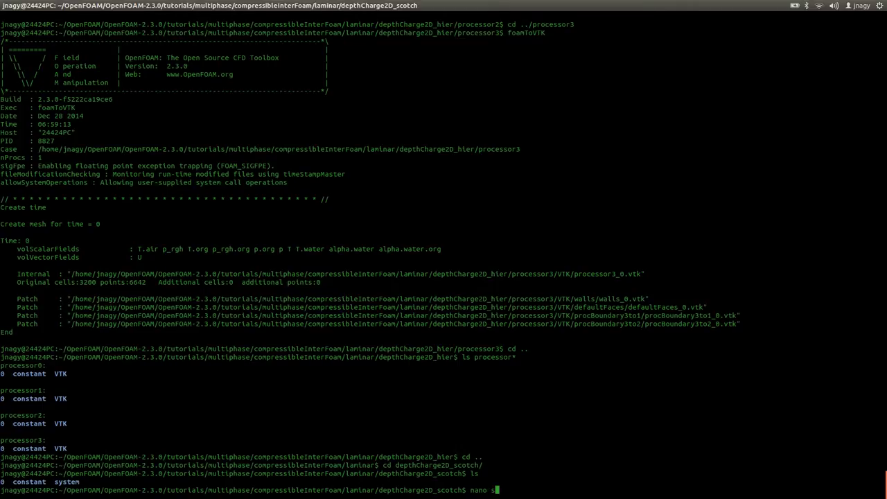
type("ystem/de")
key("Tab")
key("Return")
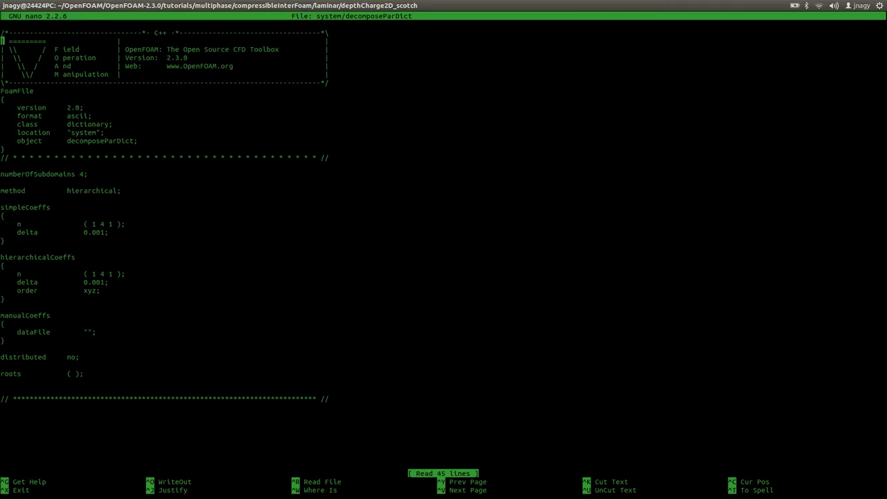
Step: Change the decomposition method to scotch in the scotch case's decomposeParDict and save the file
key("Down")
key("Down")
key("Down")
key("Down")
key("Down")
key("Down")
key("Down")
key("Down")
key("Down")
key("Down")
key("Down")
key("Down")
key("Down")
key("Down")
key("End")
key("Left")
key("BackSpace")
key("BackSpace")
key("BackSpace")
key("BackSpace")
key("BackSpace")
key("BackSpace")
key("BackSpace")
key("BackSpace")
key("BackSpace")
key("BackSpace")
key("BackSpace")
key("BackSpace")
type("sc")
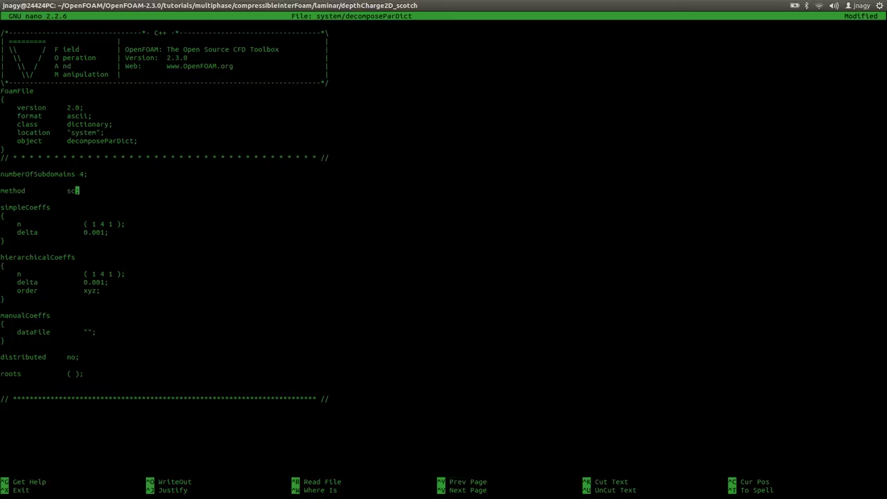
type("otch")
key("ctrl+o")
key("Return")
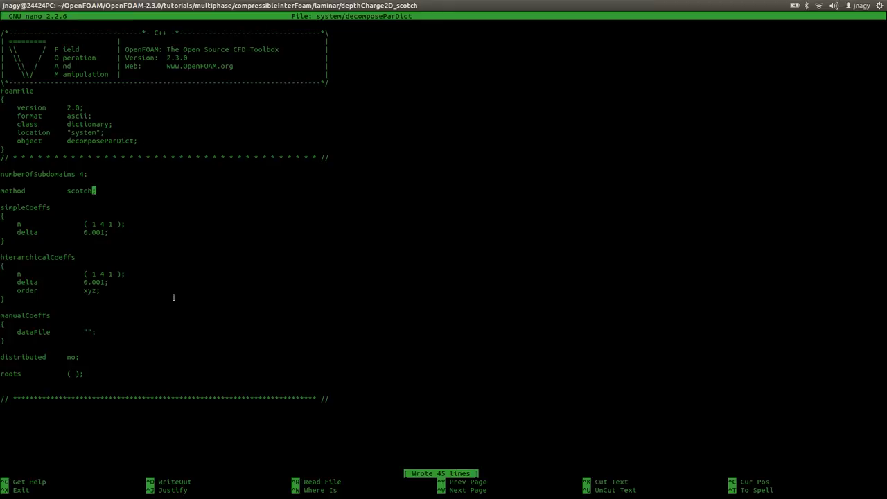
Step: Read the scotch method's description in UserGuide.pdf, including the strategy keyword and the scotchDecomp.C source file reference
key("alt+Tab")
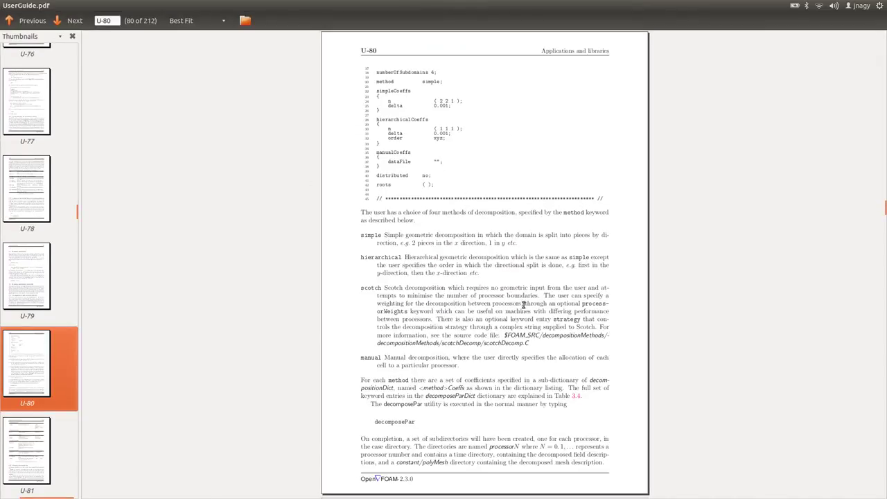
double_click(569, 320)
left_click(567, 321)
left_click_drag(484, 344, 532, 342)
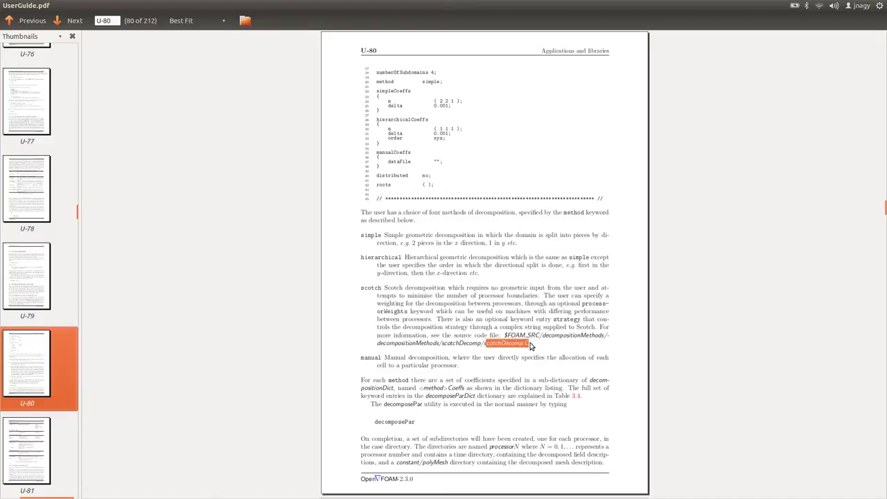
left_click(532, 347)
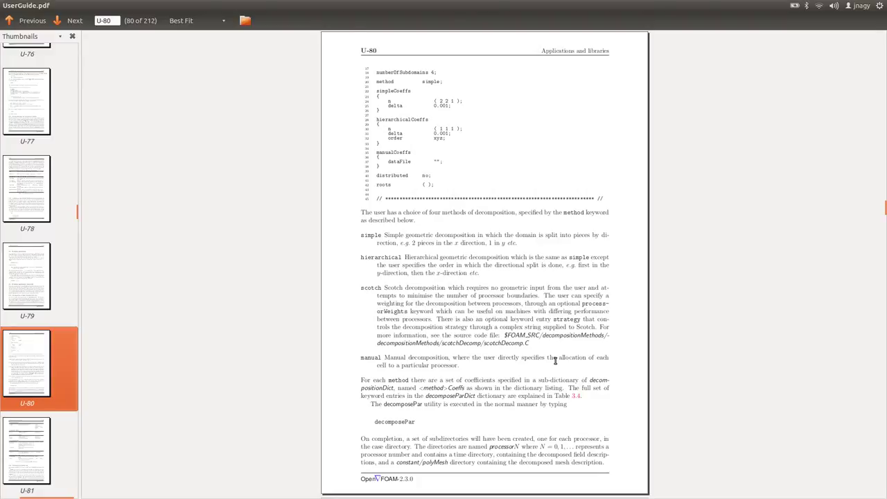
key("alt+Tab")
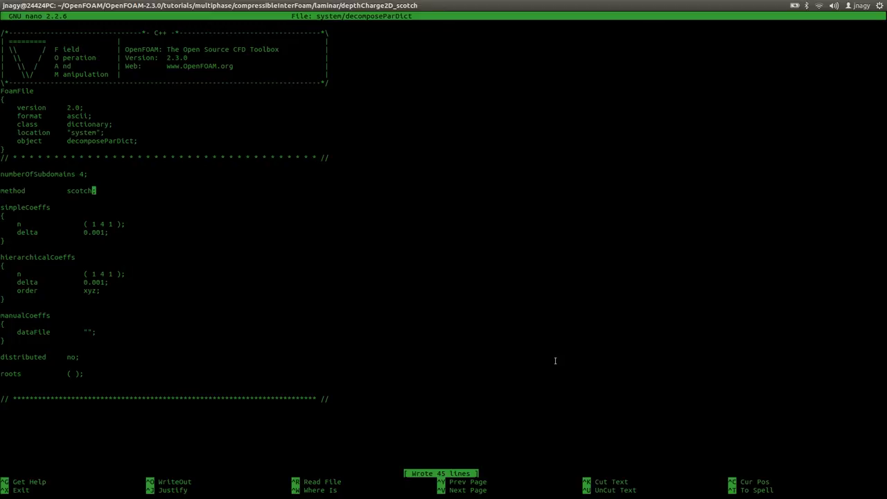
Step: Save the dictionary again and check the metis entry among the decomposition methods in Table 3.4 of UserGuide.pdf
key("ctrl+o")
key("Return")
key("alt+Tab")
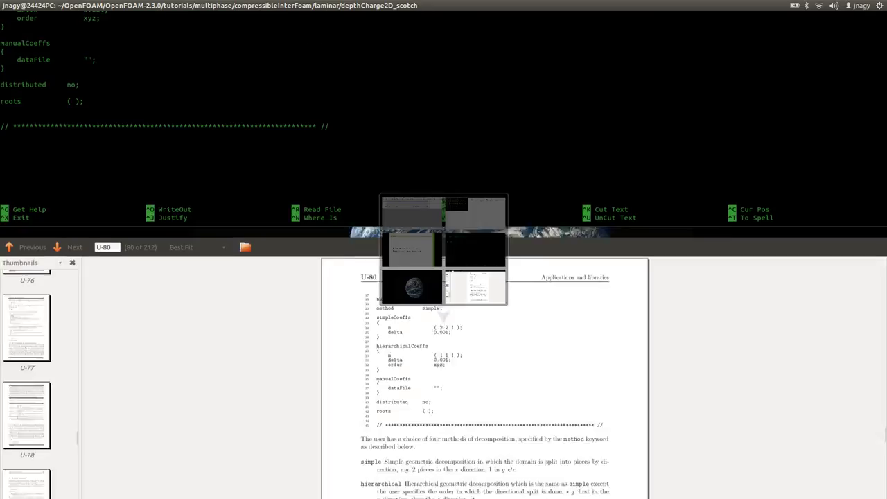
scroll(536, 229, "down", 3)
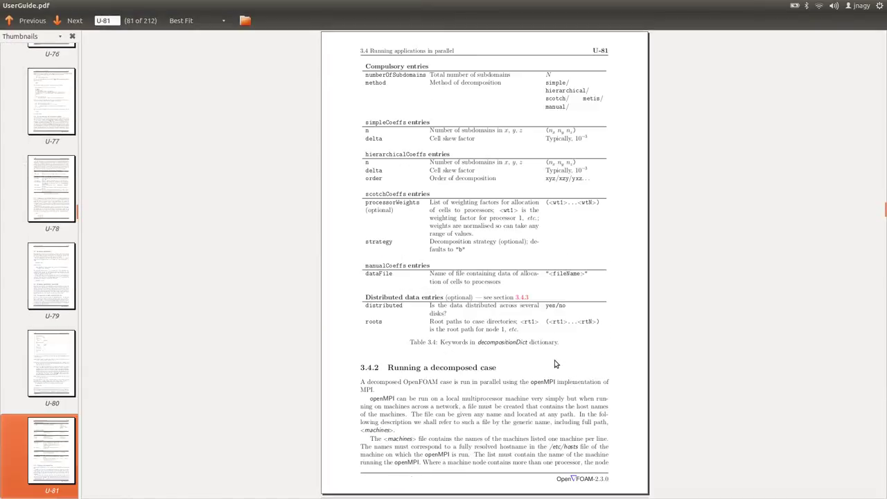
double_click(595, 101)
key("alt+Tab")
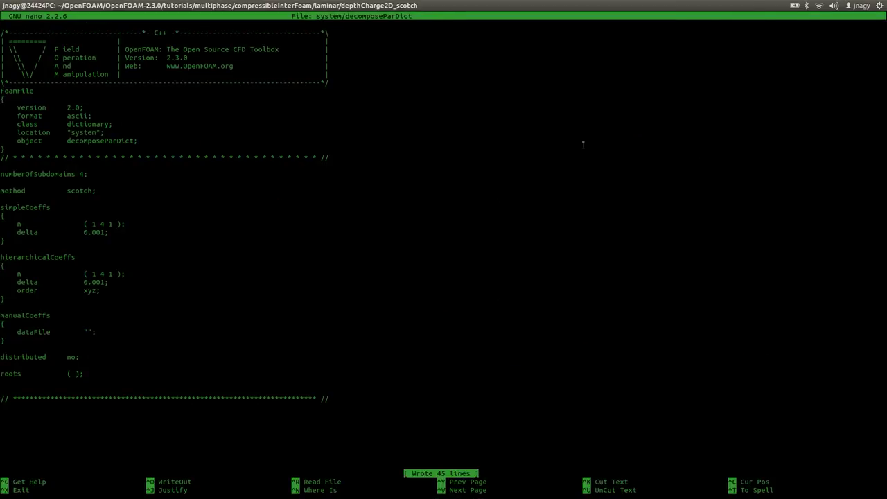
Step: Exit nano and run decomposePar on the depthCharge2D_scotch case
key("ctrl+x")
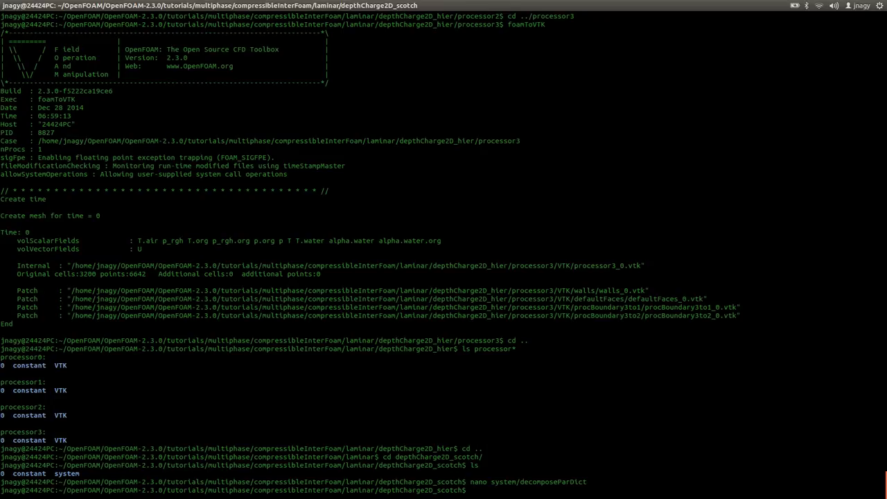
type("decomposePar")
key("Return")
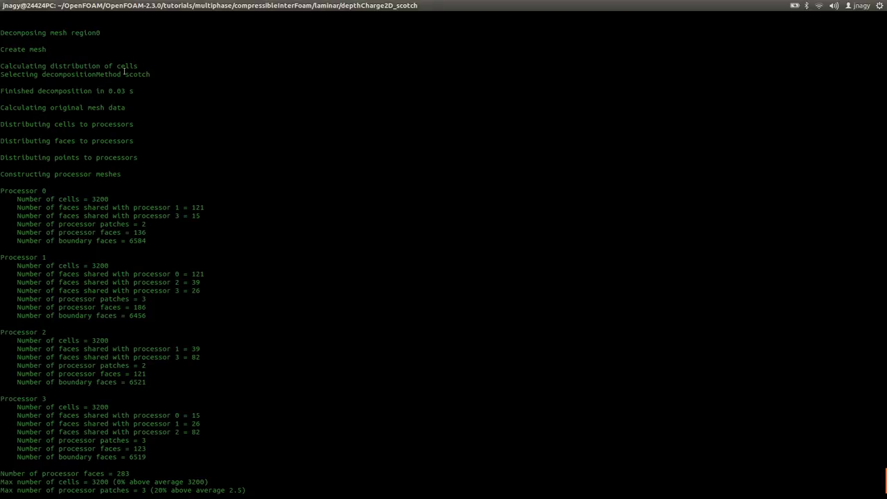
Step: Examine the decomposePar output for the selected method, the cells per processor and the faces shared between processors
double_click(147, 74)
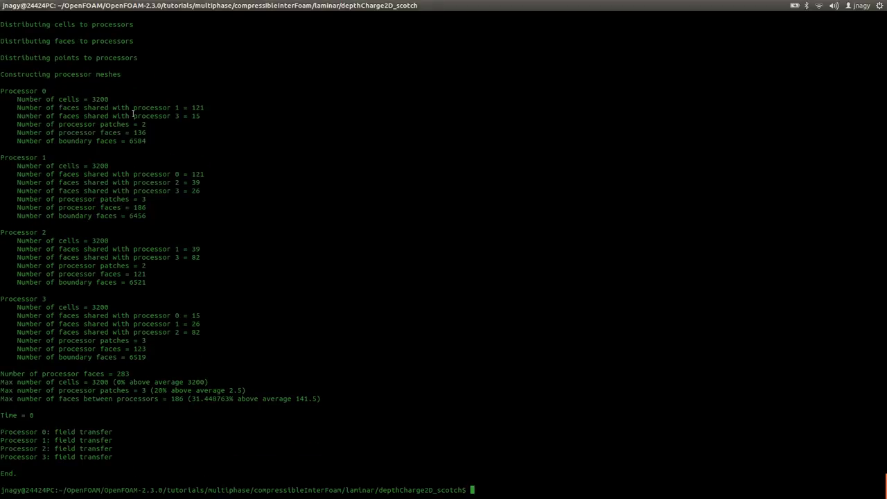
double_click(100, 99)
double_click(102, 167)
double_click(101, 241)
double_click(100, 307)
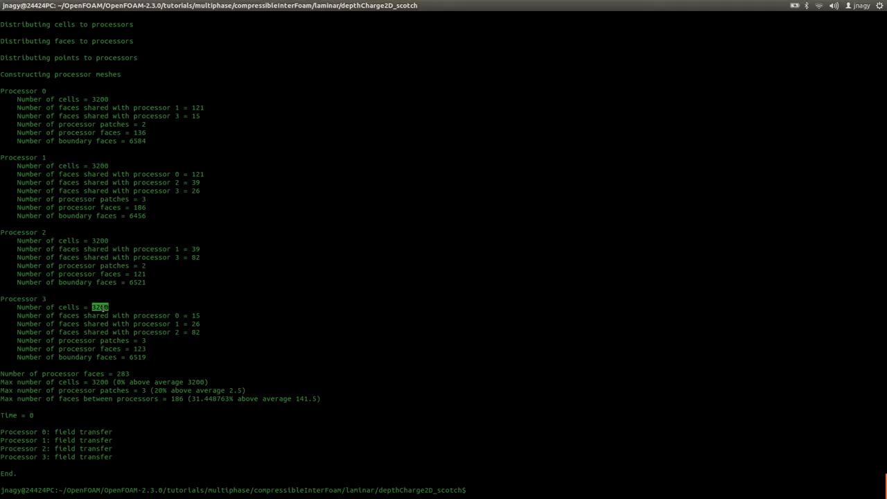
left_click_drag(190, 107, 207, 107)
left_click(193, 117)
left_click(196, 117)
Step: List the scotch case's contents, enter its processor0 directory and run foamToVTK there
type("ls")
key("Return")
type("cd ")
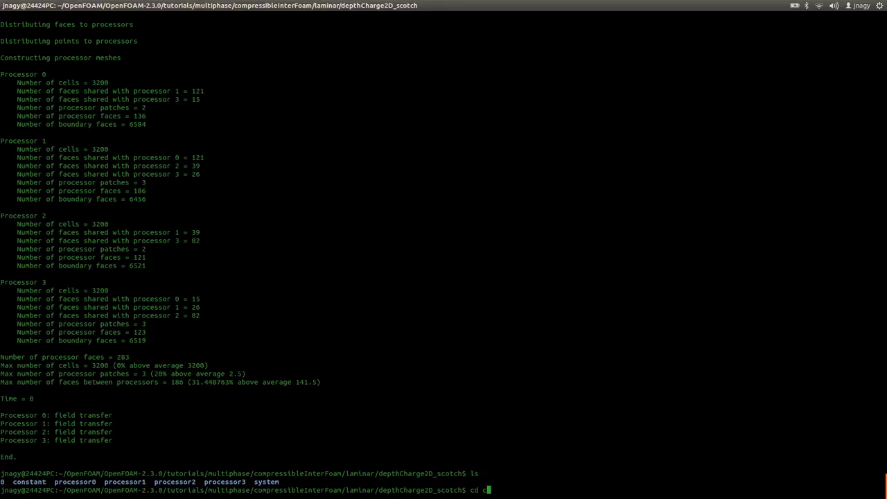
type("processor0")
key("Tab")
key("Return")
type("foamToV")
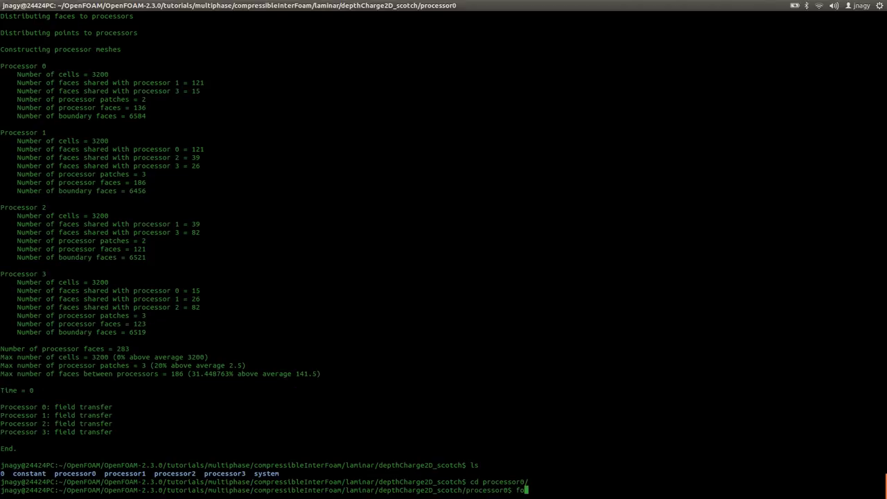
type("TK")
key("Return")
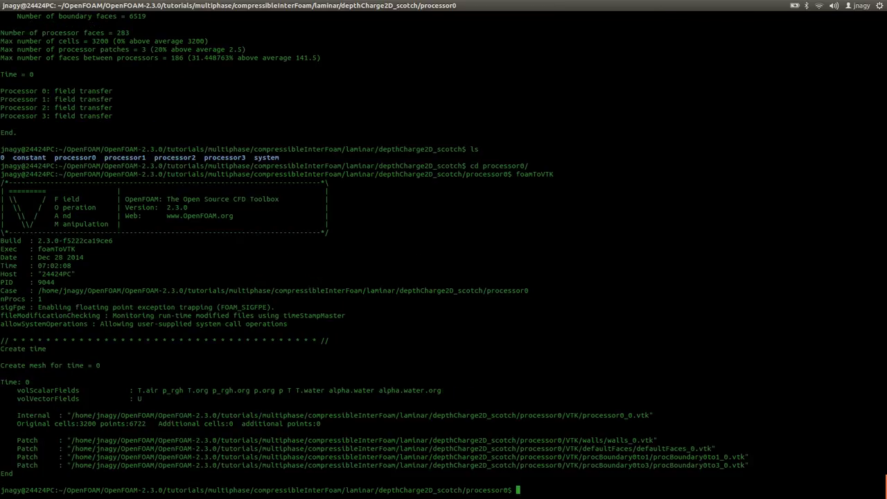
Step: Go back up to the case directory, enter processor1 and run foamToVTK there
type("cd ..")
key("Return")
type("cd ")
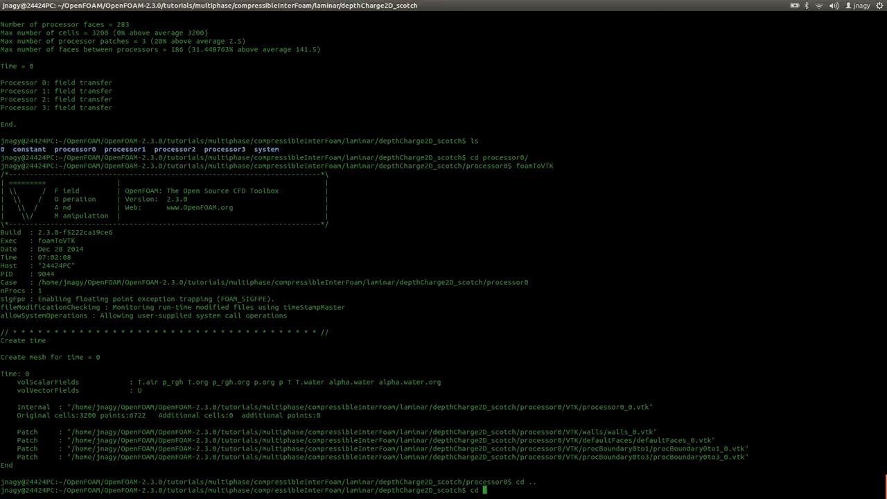
type("p")
key("Tab")
type("1")
key("Tab")
key("Return")
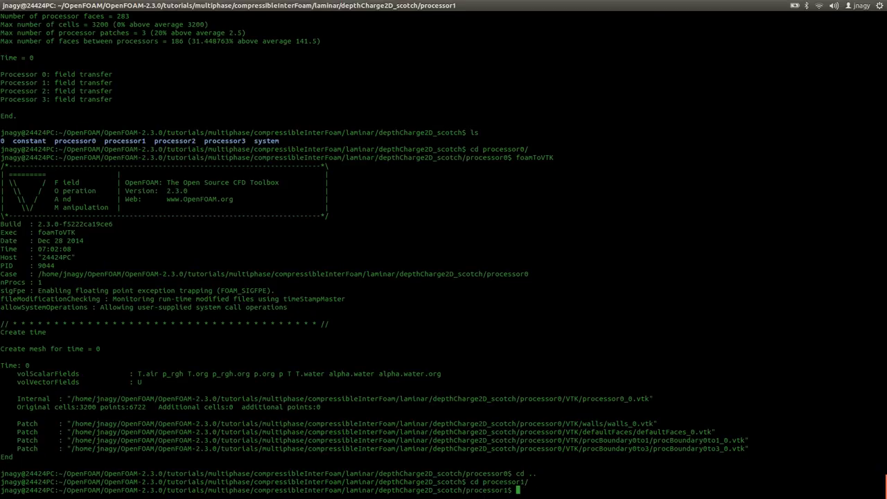
type("cd ..")
key("Up")
key("Up")
key("Up")
key("Return")
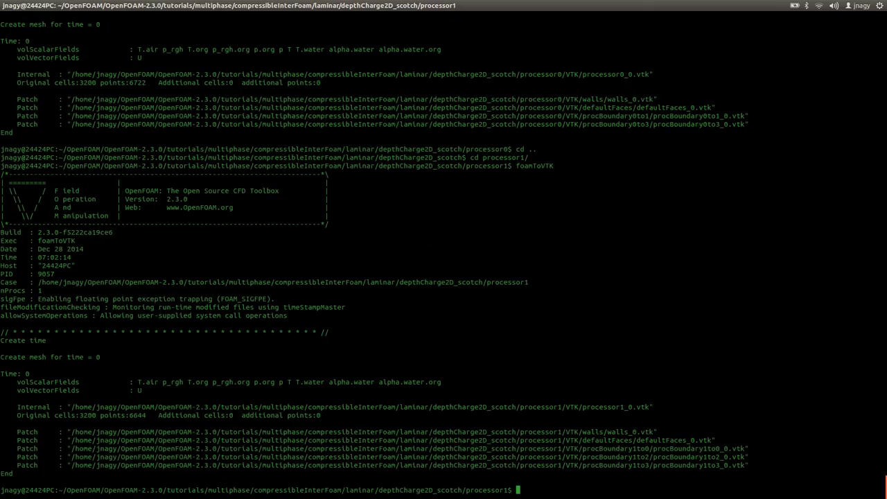
Step: Change to the scotch case's processor2 directory and convert it with foamToVTK
type("cd ../p")
key("Tab")
type("2")
key("Tab")
key("Return")
key("Up")
key("Up")
key("Return")
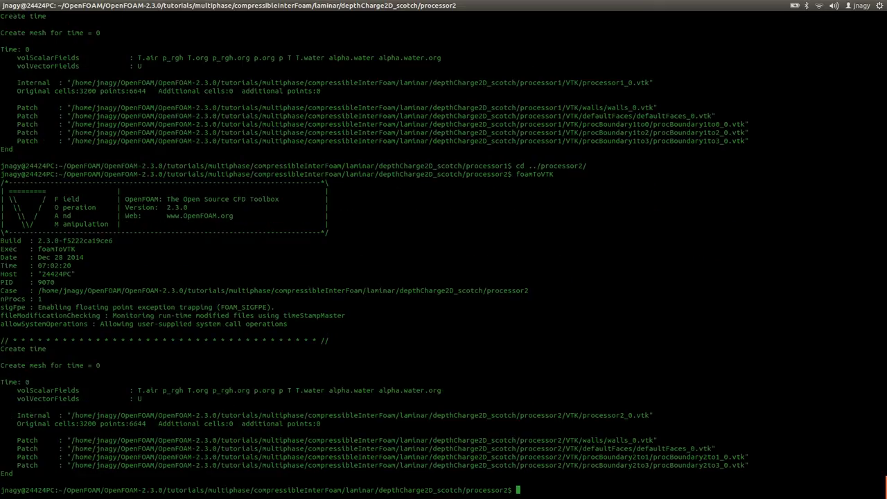
Step: Change to the scotch case's processor3 directory and convert it with foamToVTK
key("Up")
key("Up")
key("BackSpace")
key("BackSpace")
type("3")
key("Return")
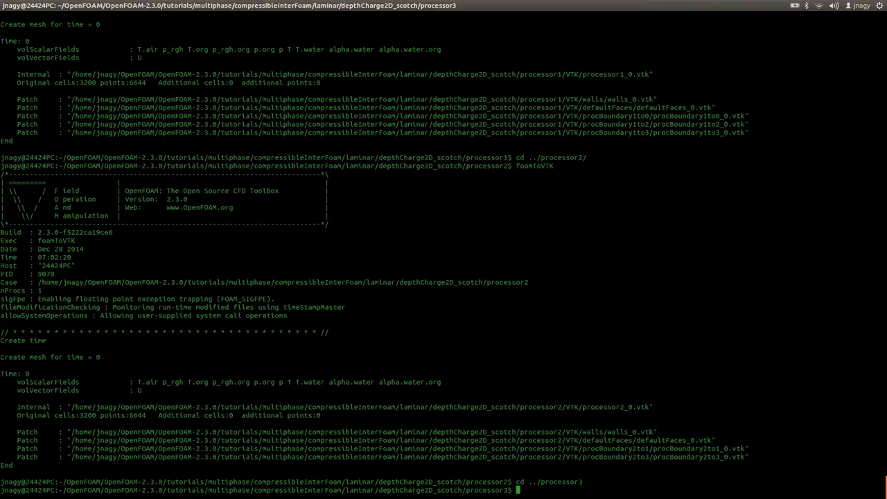
key("Up")
key("Up")
key("Return")
Step: Return to the depthCharge2D_scotch directory and list the contents of all processor directories
type("cd ..")
key("Return")
type("ls ")
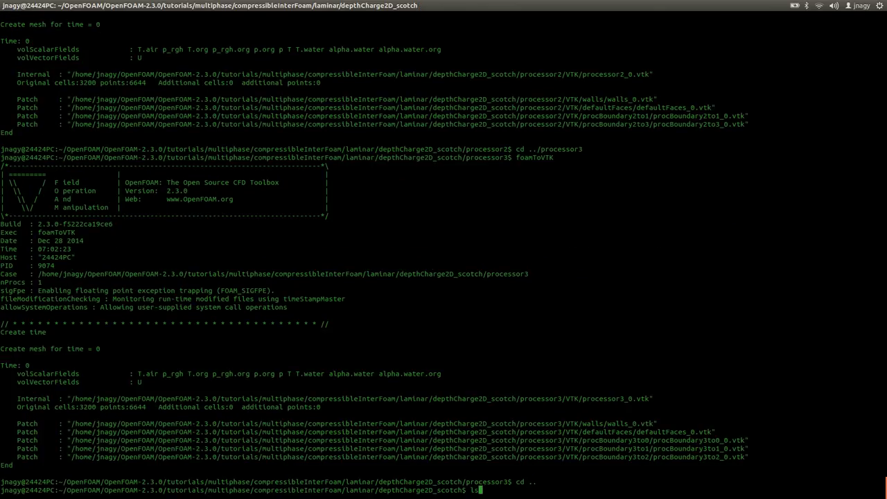
type("processor*")
key("Return")
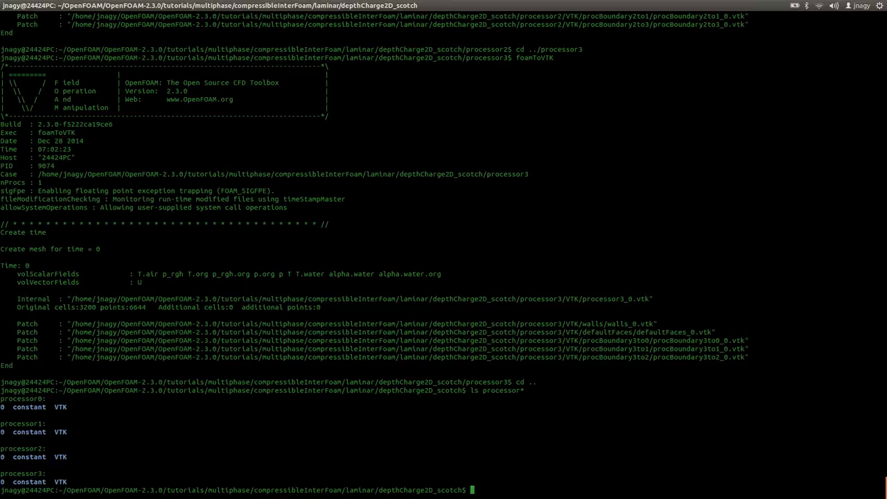
Step: Switch to ParaView and load processor0_0.vtk from the depthCharge2D_scotch case's processor0/VTK folder
key("alt+Tab")
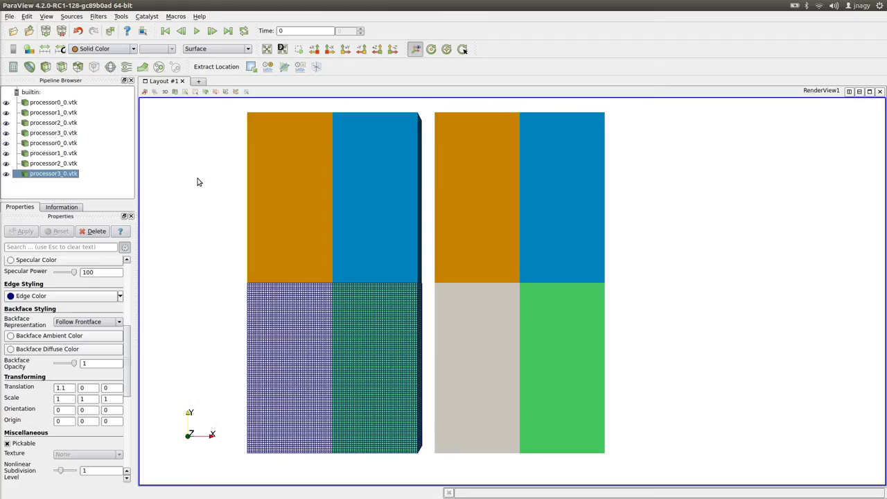
left_click(14, 31)
triple_click(669, 117)
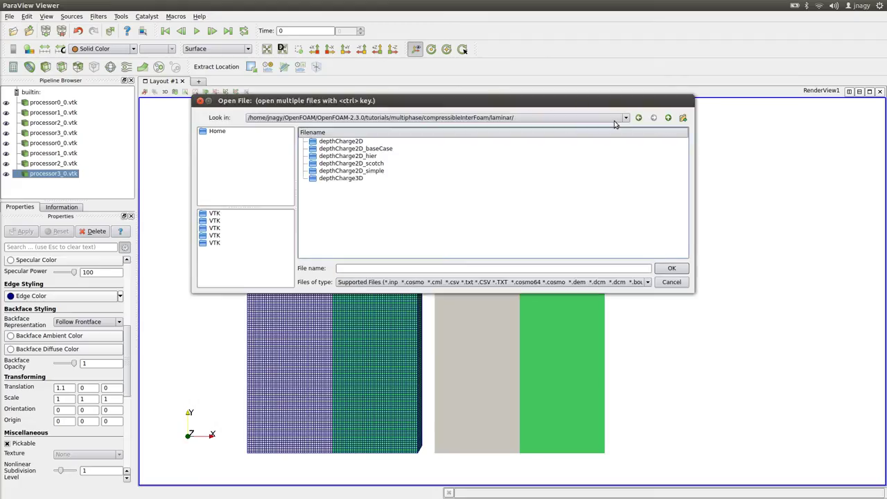
double_click(369, 164)
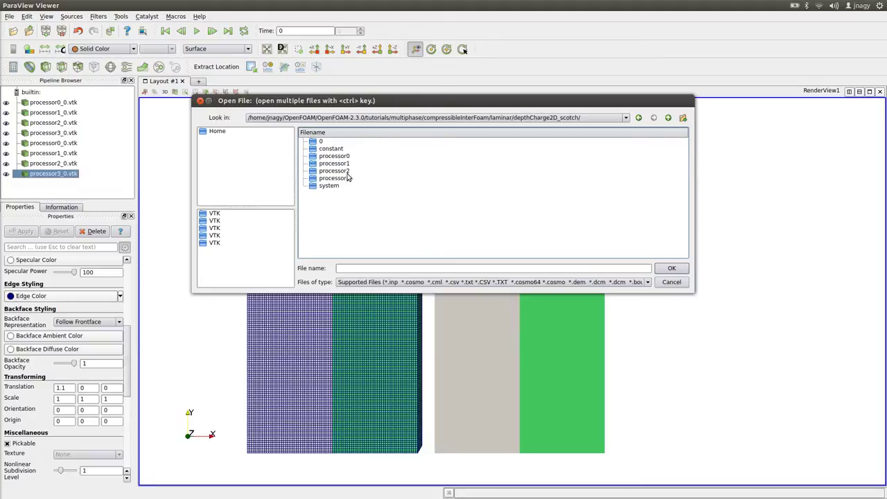
double_click(335, 156)
double_click(326, 163)
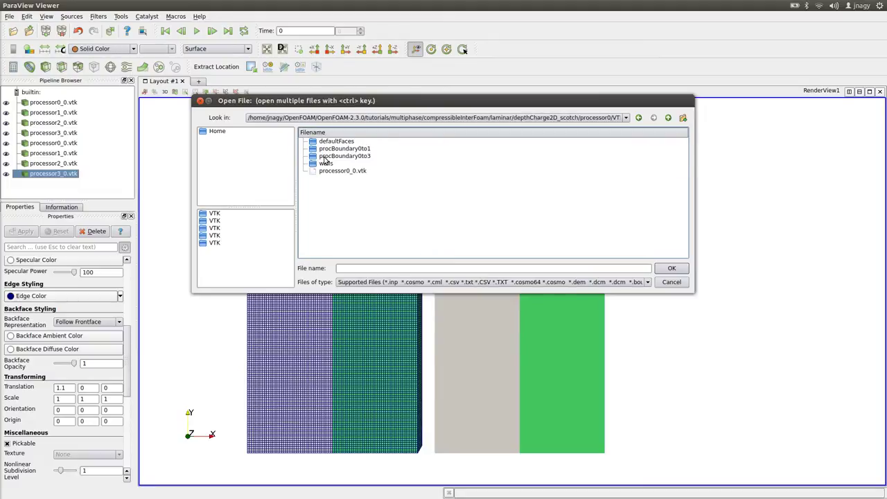
double_click(342, 171)
left_click(23, 231)
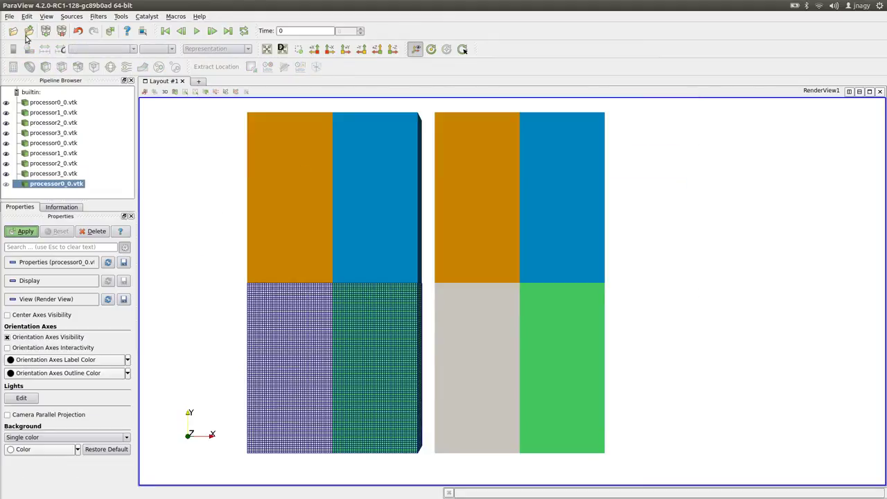
Step: Load processor1_0.vtk from the scotch case's processor1/VTK folder
left_click(12, 31)
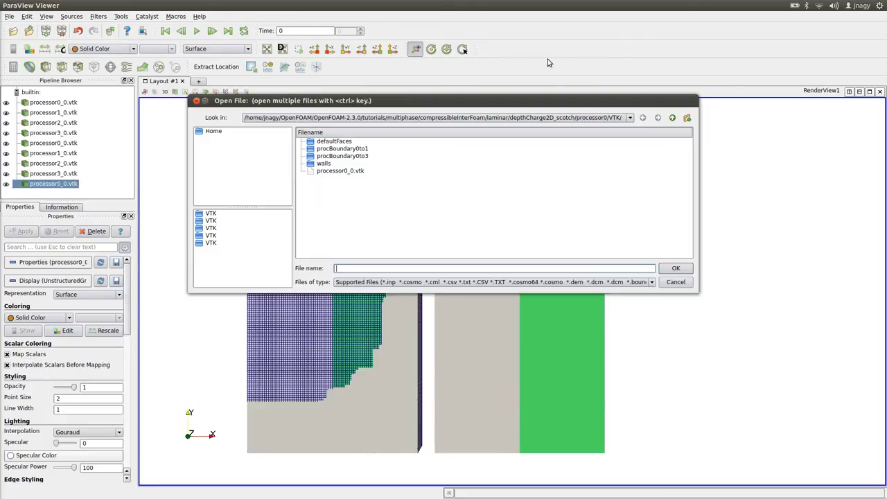
left_click(672, 118)
left_click(672, 118)
double_click(342, 165)
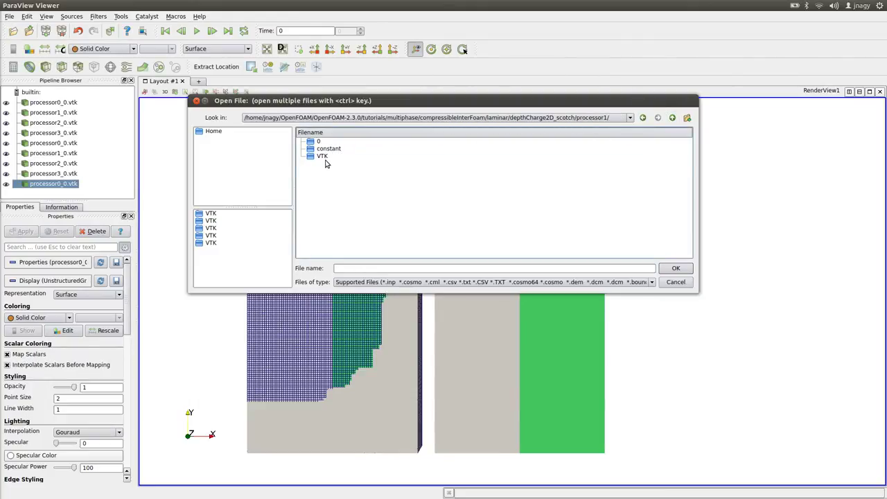
left_click(325, 156)
double_click(326, 157)
double_click(343, 179)
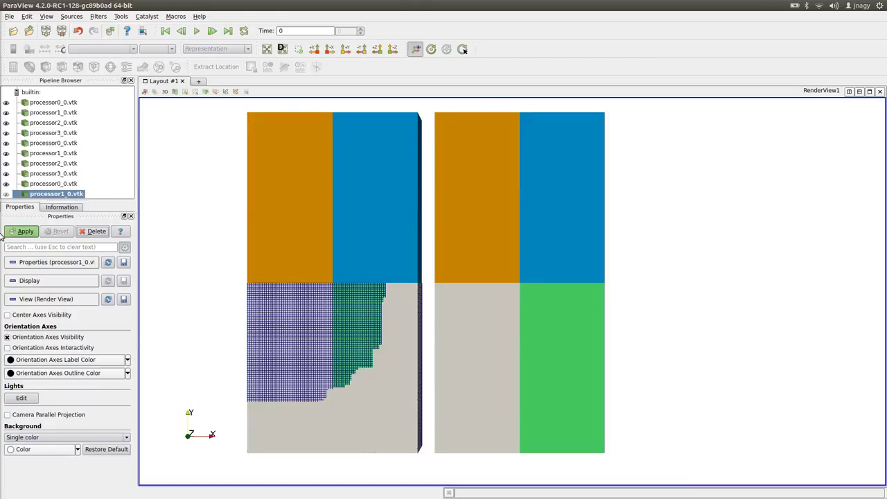
left_click(28, 230)
Step: Load processor2_0.vtk from the scotch case's processor2/VTK folder
left_click(13, 32)
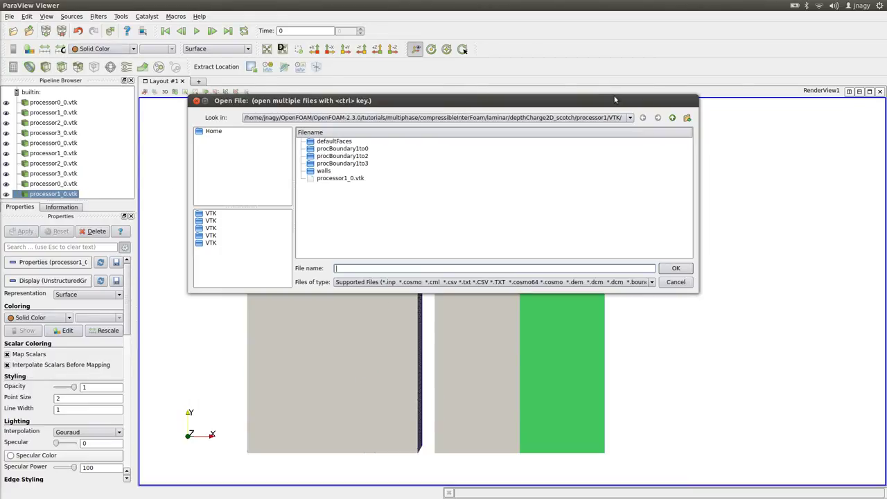
left_click(671, 118)
left_click(671, 118)
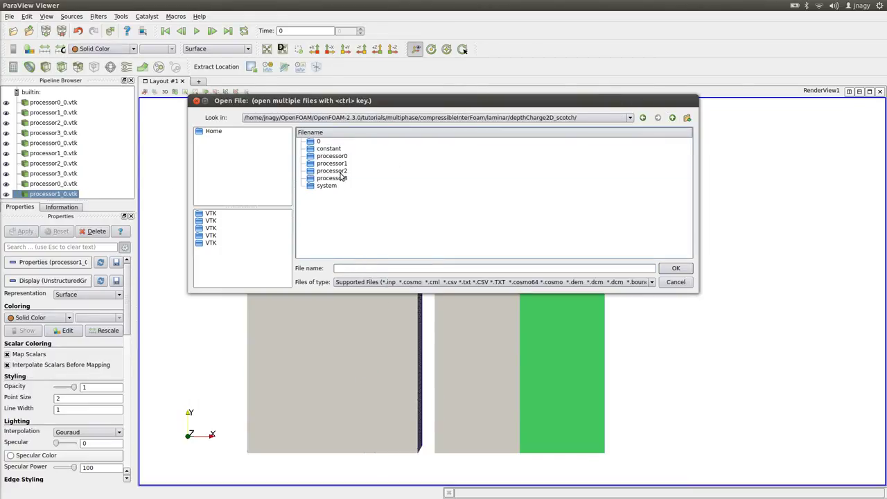
double_click(340, 172)
double_click(322, 156)
double_click(337, 174)
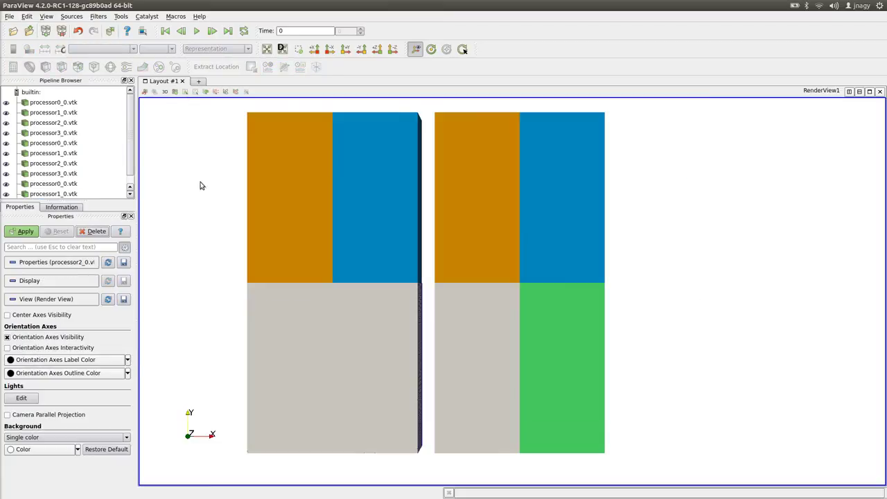
left_click(28, 231)
Step: Load processor3_0.vtk from the depthCharge2D_scotch case's processor3/VTK folder
left_click(13, 31)
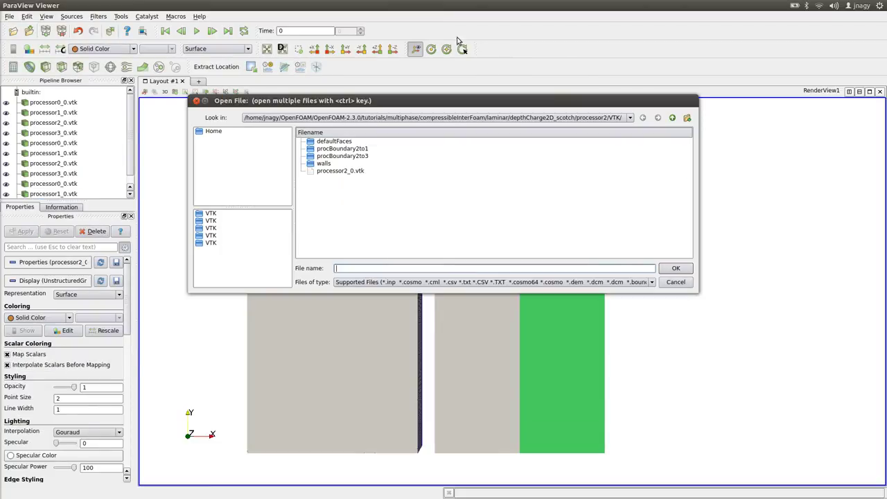
left_click(672, 118)
left_click(672, 118)
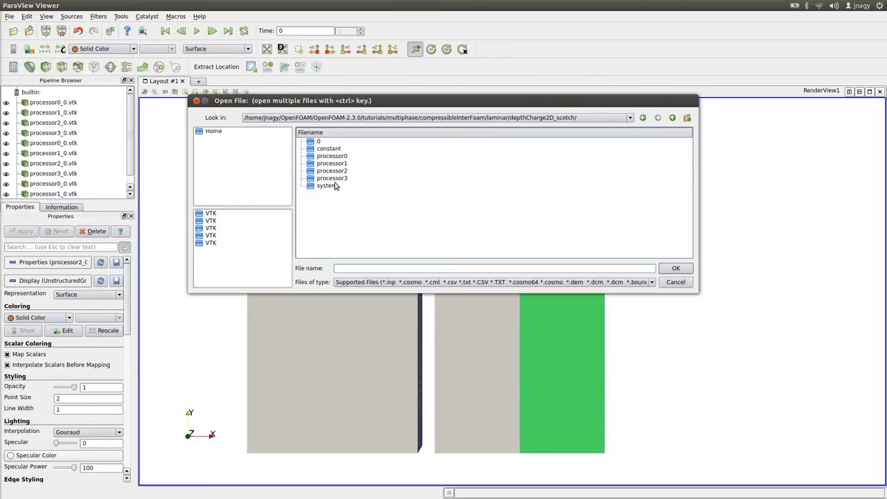
double_click(339, 179)
double_click(323, 158)
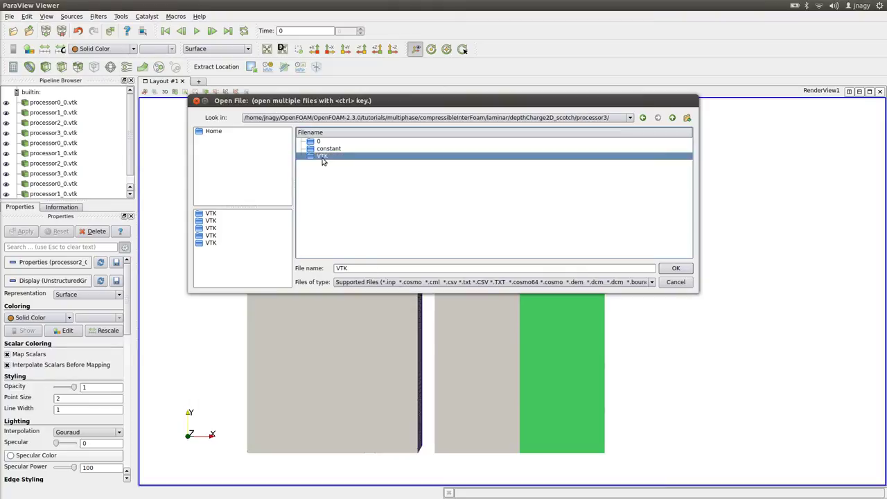
left_click(335, 178)
double_click(336, 178)
left_click(25, 231)
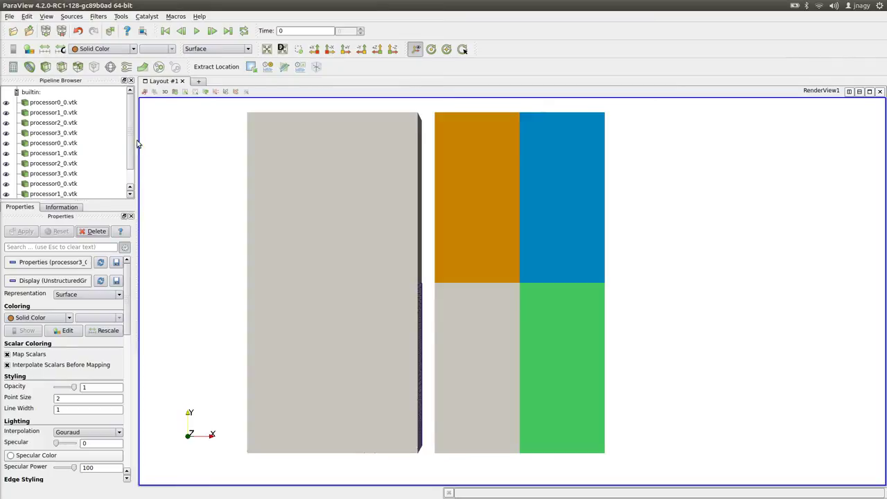
Step: Set the X translation of all four scotch subdomains to 2.2, placing them beside the hierarchical case
scroll(132, 146, "down", 1)
left_click(61, 163)
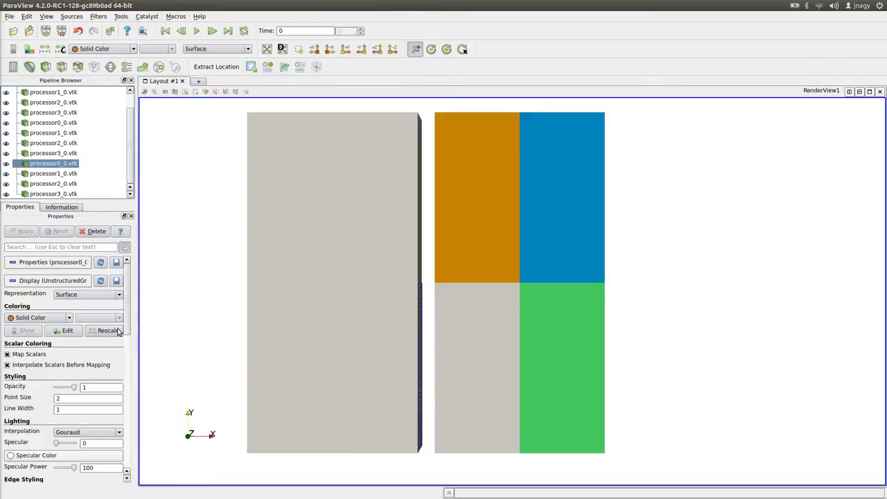
scroll(75, 382, "down", 5)
left_click_drag(67, 386, 48, 384)
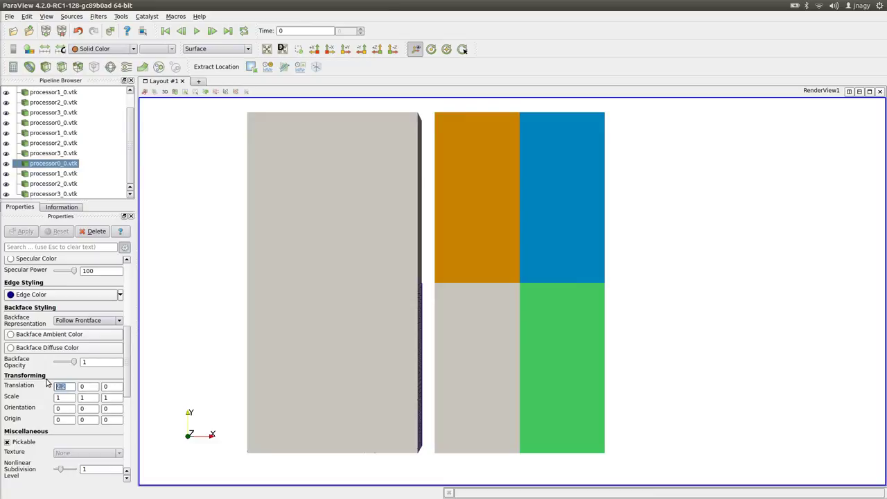
left_click(58, 173)
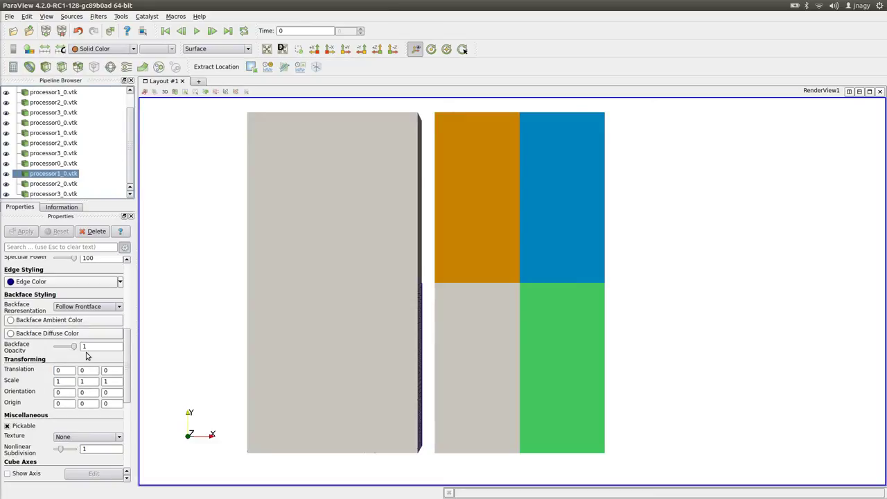
left_click(54, 183)
left_click_drag(67, 386, 27, 387)
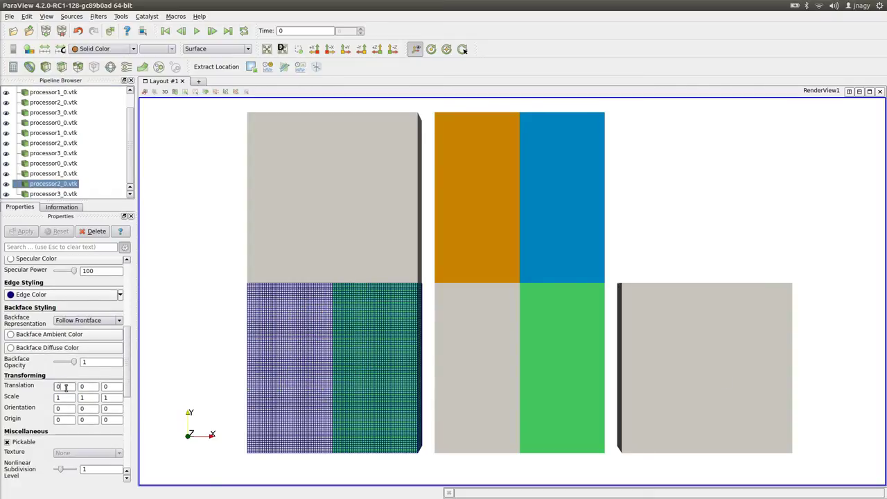
type("2.2")
key("Return")
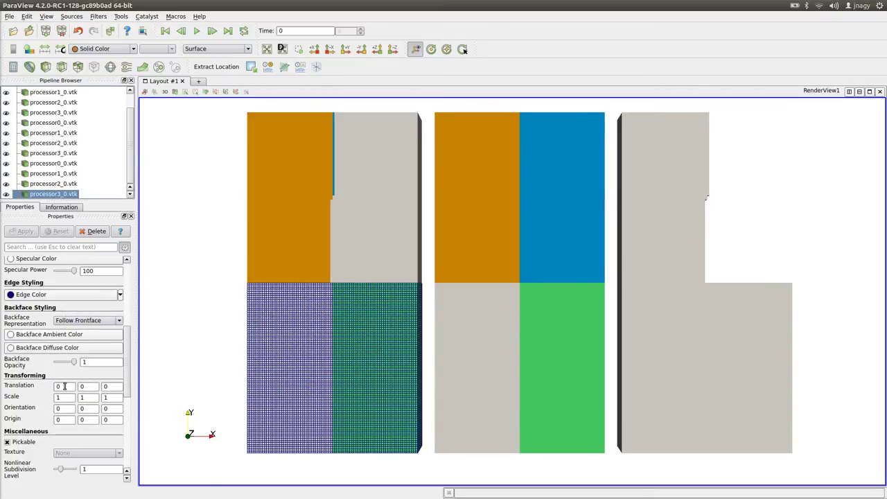
left_click(53, 194)
left_click(62, 164)
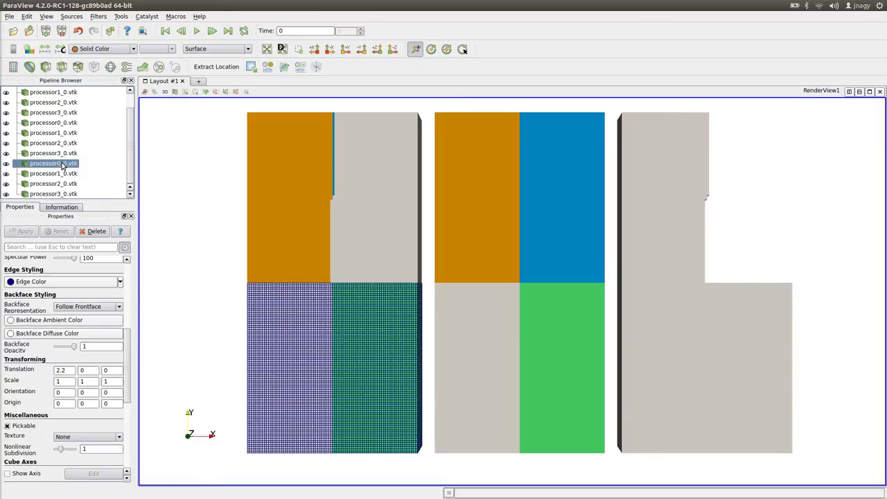
Step: Colour the scotch case's processor1_0.vtk subdomain solid green with RGB 85, 255, 127
left_click(62, 174)
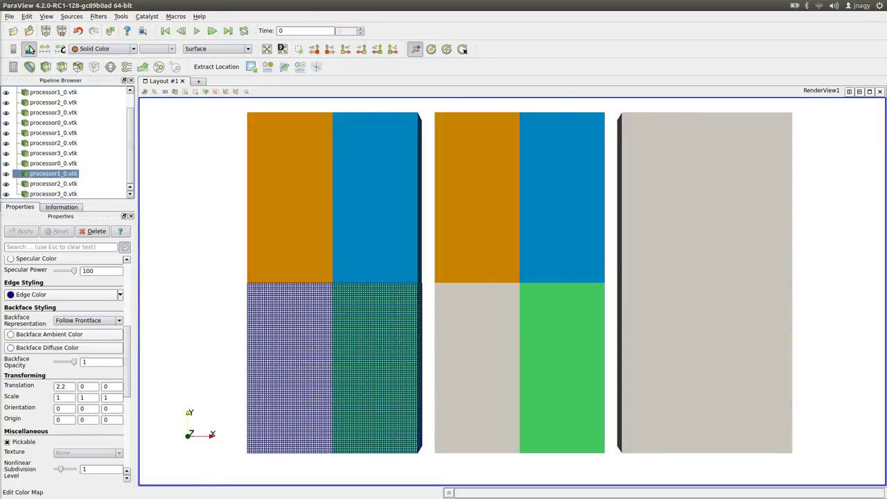
left_click(30, 49)
left_click(408, 178)
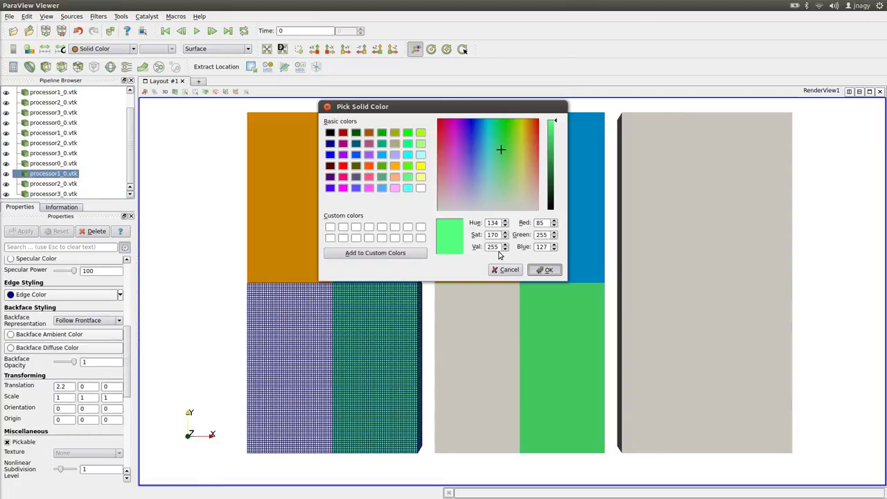
left_click(545, 270)
Step: Colour the scotch case's processor2_0.vtk subdomain solid orange with RGB 255, 170, 0
left_click(69, 184)
left_click(29, 48)
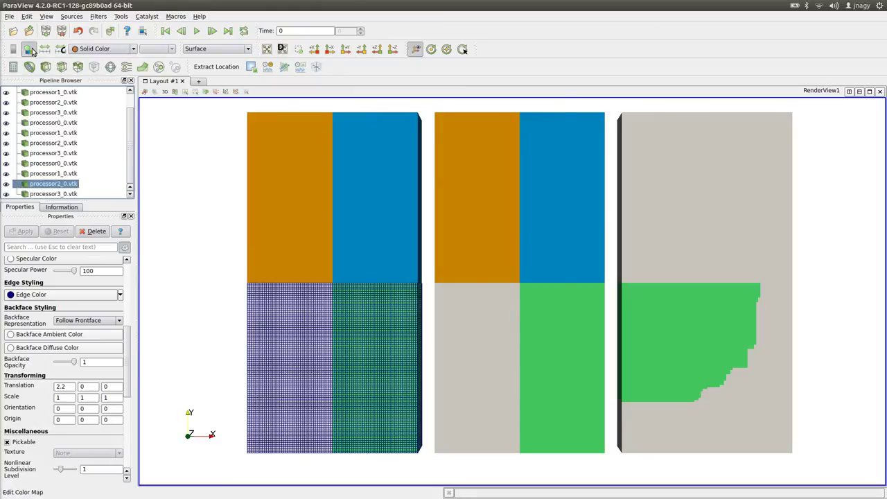
left_click(395, 166)
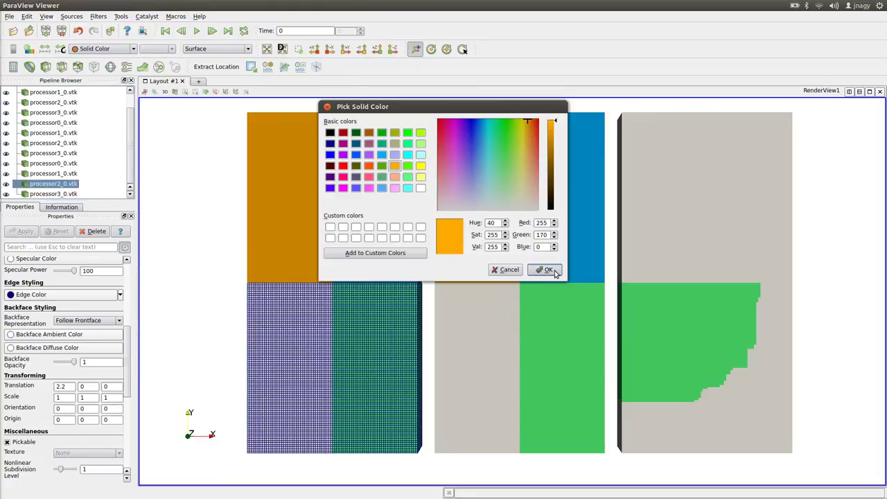
left_click(555, 272)
Step: Colour the scotch case's processor3_0.vtk subdomain solid blue with RGB 0, 170, 255
left_click(69, 194)
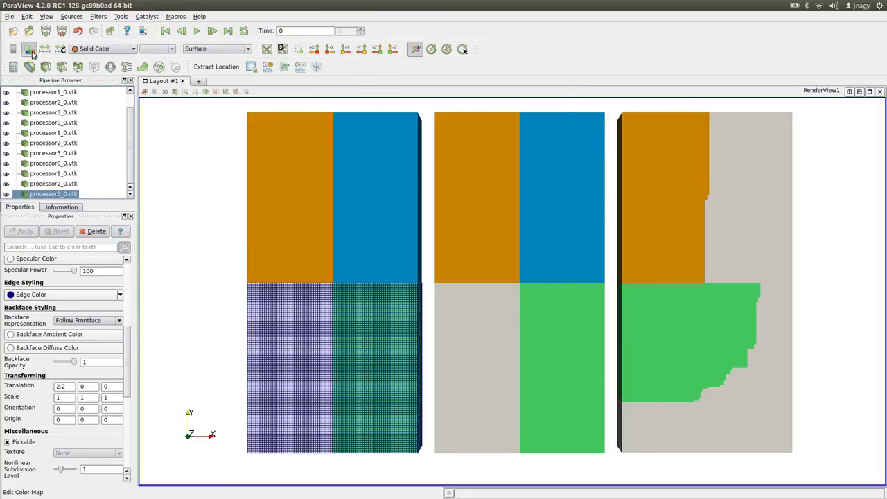
left_click(31, 50)
left_click(382, 154)
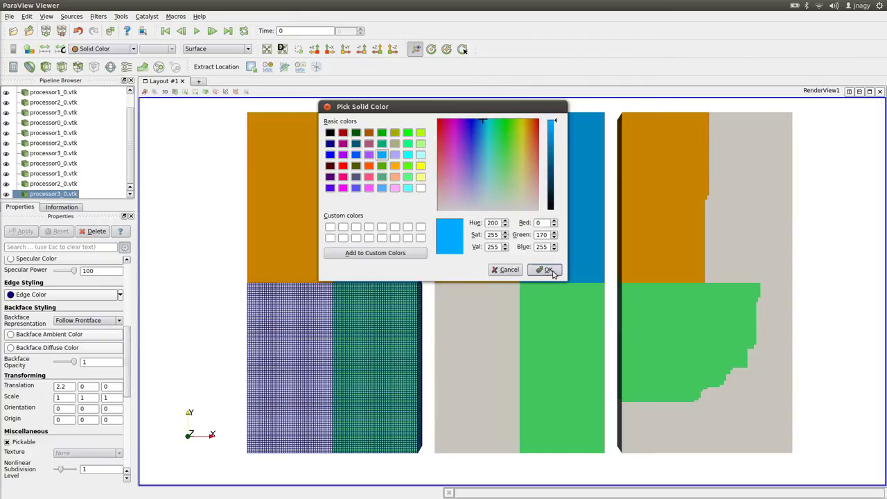
left_click(545, 269)
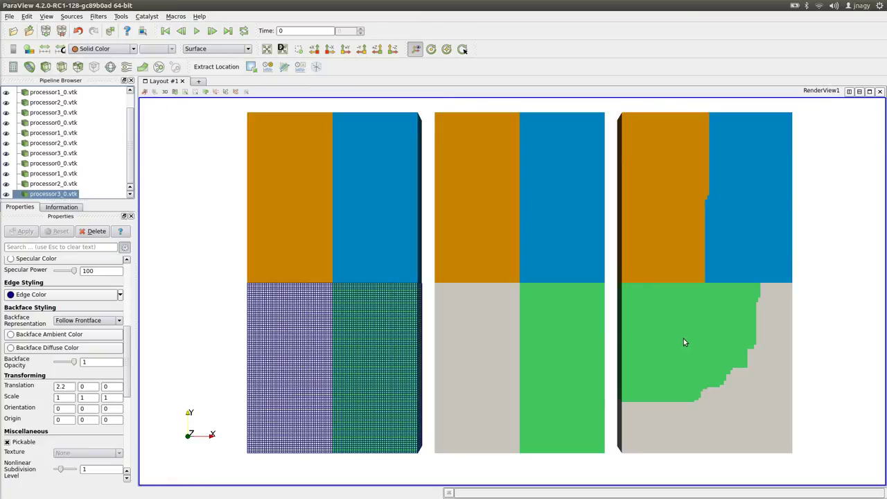
Step: Switch to the terminal, find Processor 0 in the scotch decomposePar output, and match it with its subdomain in ParaView
key("alt+Tab")
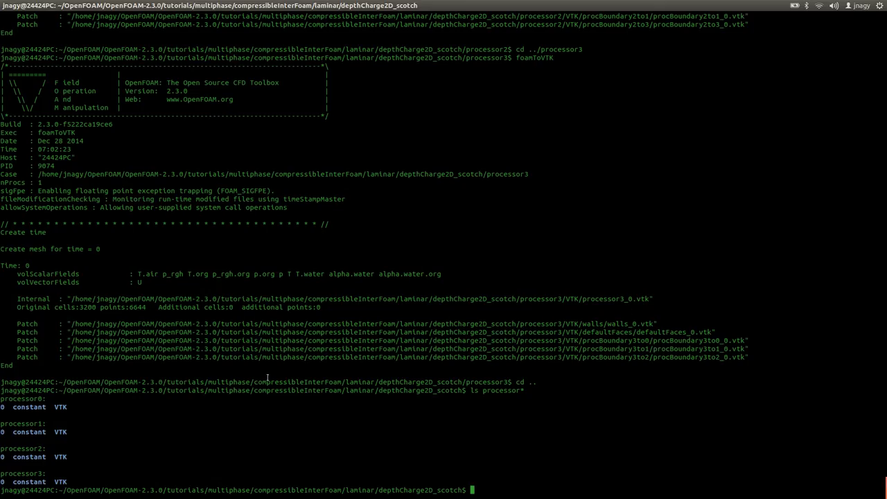
scroll(296, 334, "up", 20)
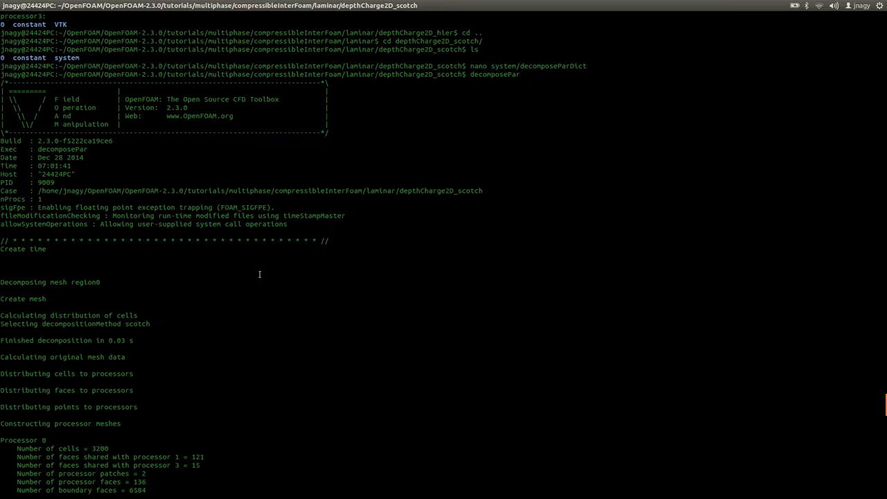
scroll(260, 273, "down", 5)
scroll(243, 160, "up", 8)
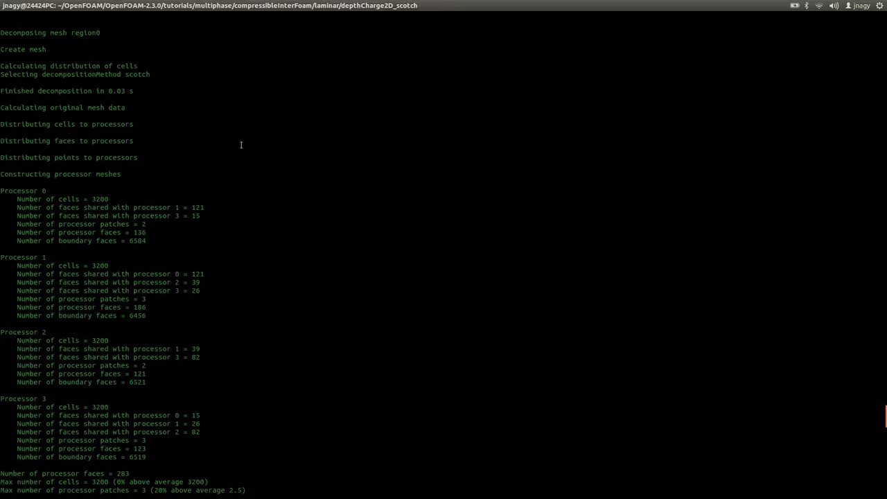
triple_click(16, 189)
key("alt+Tab")
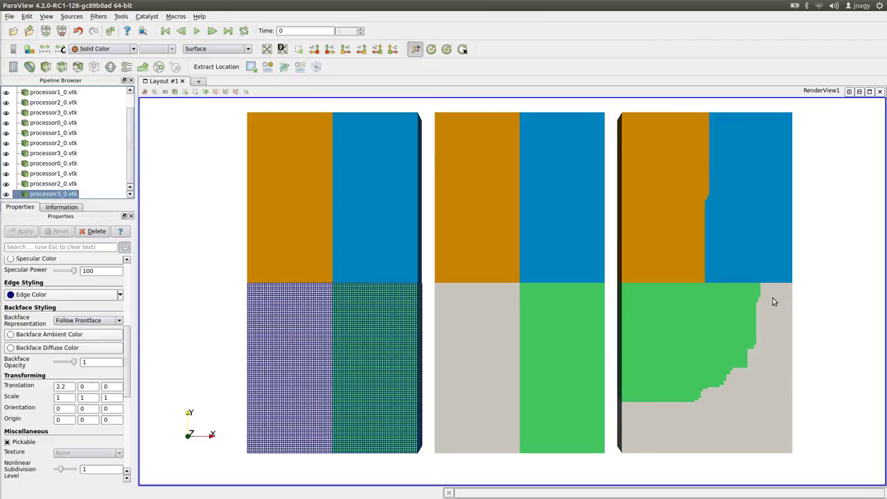
key("alt+Tab")
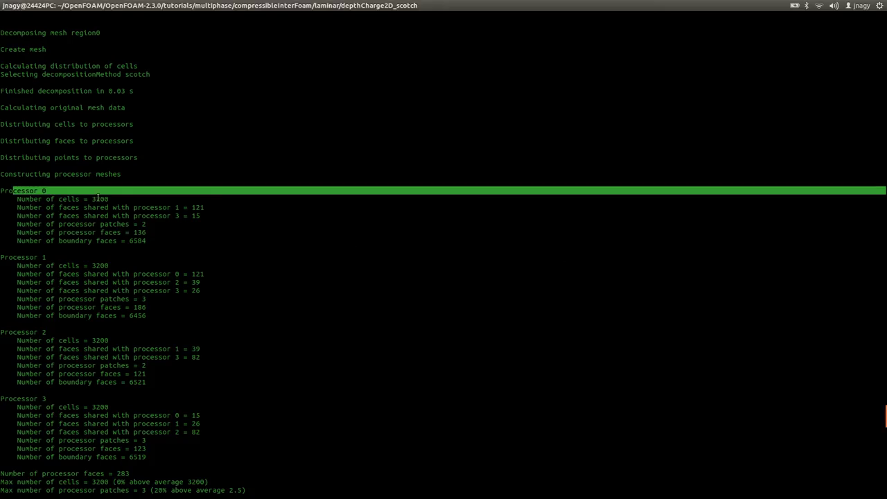
Step: Compare the face counts Processor 0 shares with processors 1 and 3 against the scotch subdomain boundaries in ParaView
double_click(197, 207)
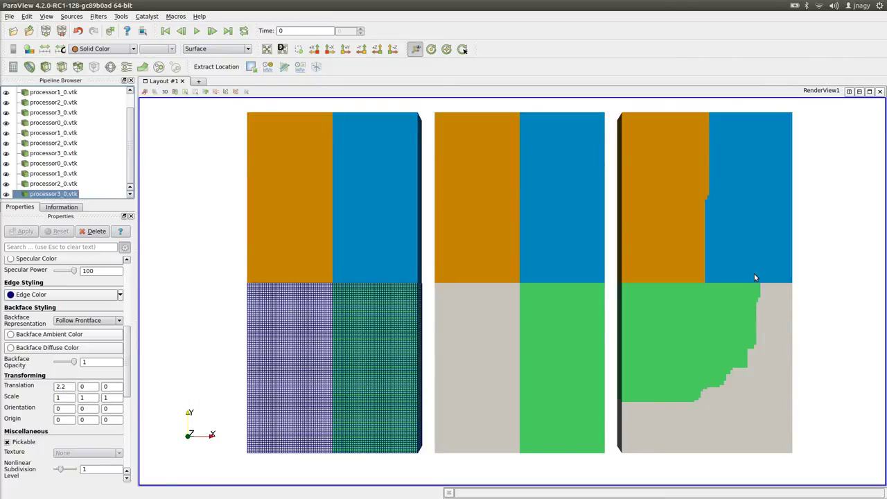
key("alt+Tab")
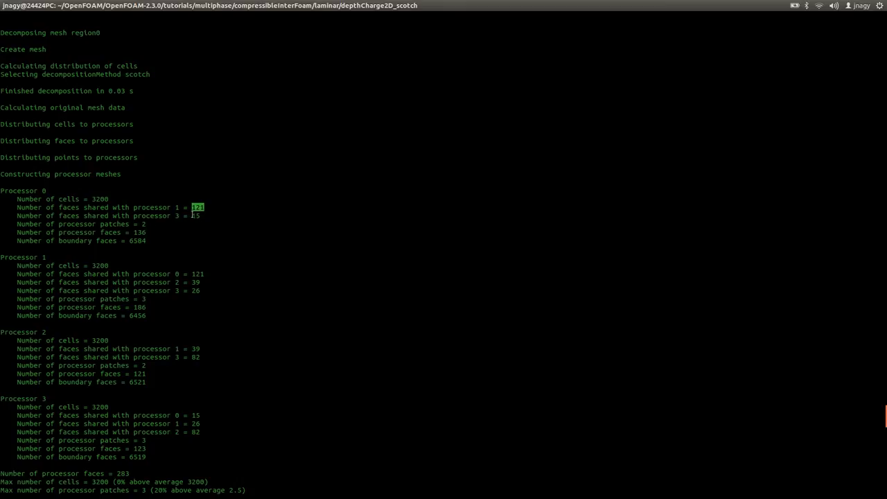
left_click_drag(192, 216, 202, 217)
key("alt+Tab")
key("alt+Tab")
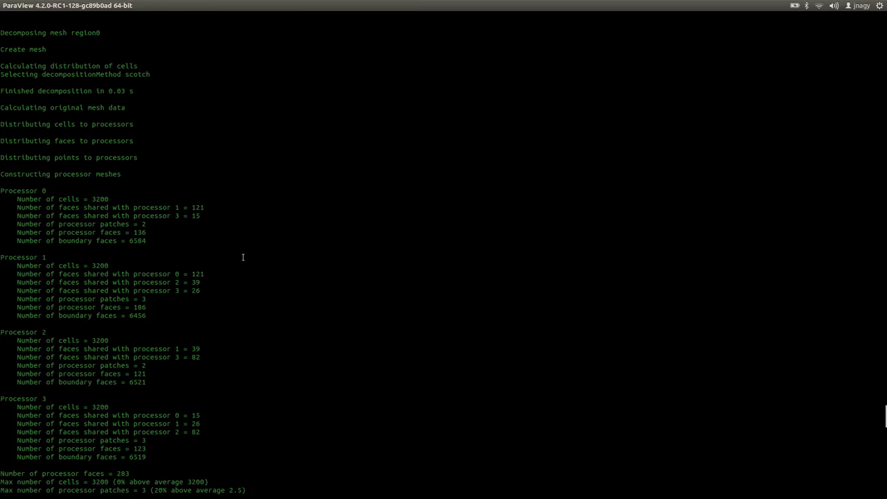
key("alt+Tab")
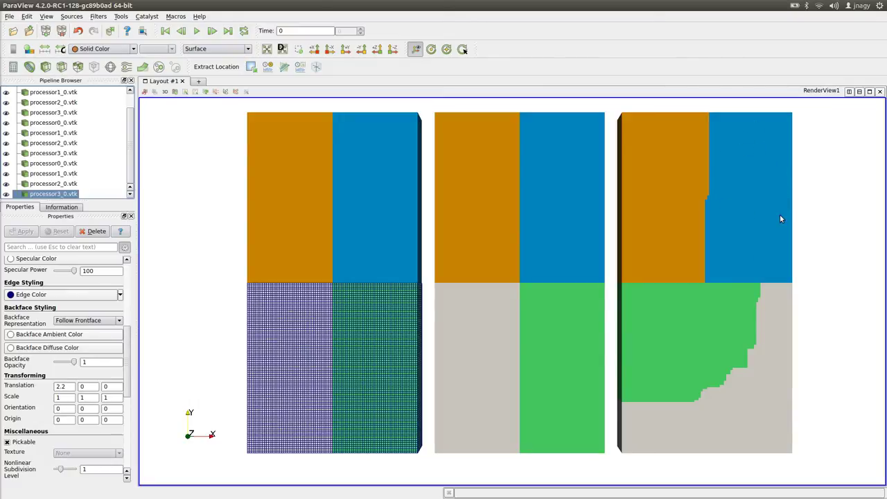
key("alt+Tab")
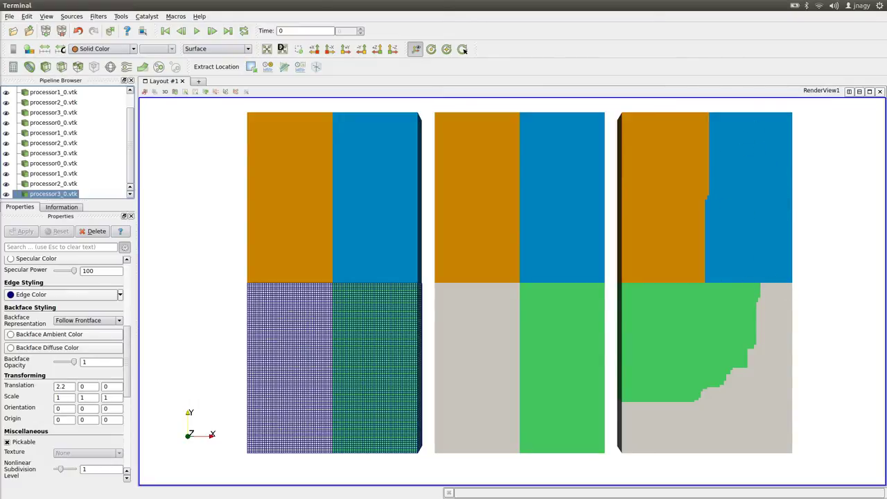
Step: Examine Processor 1's patch and shared-face counts in the terminal and compare them with its neighbouring subdomains in ParaView
left_click_drag(19, 256, 48, 258)
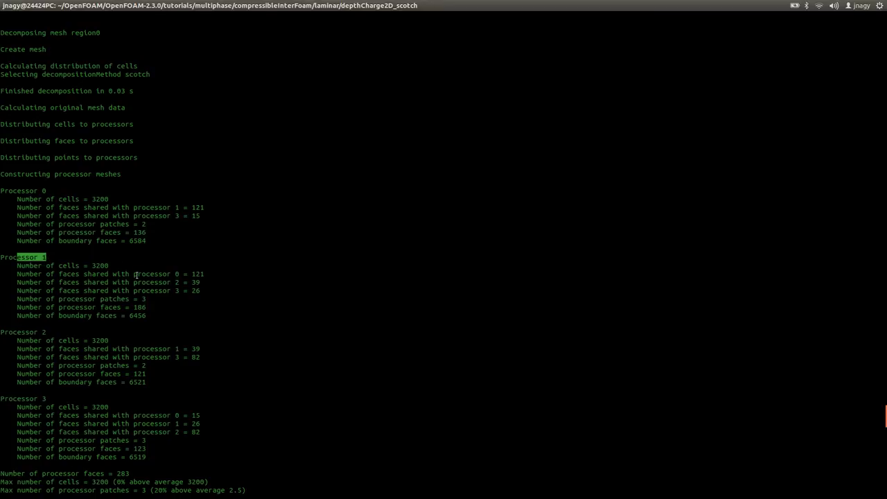
triple_click(136, 299)
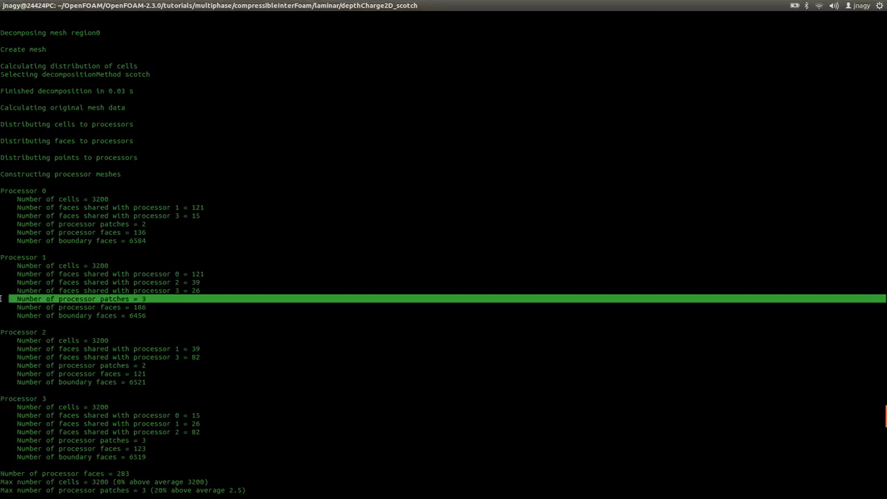
left_click_drag(151, 300, 149, 301)
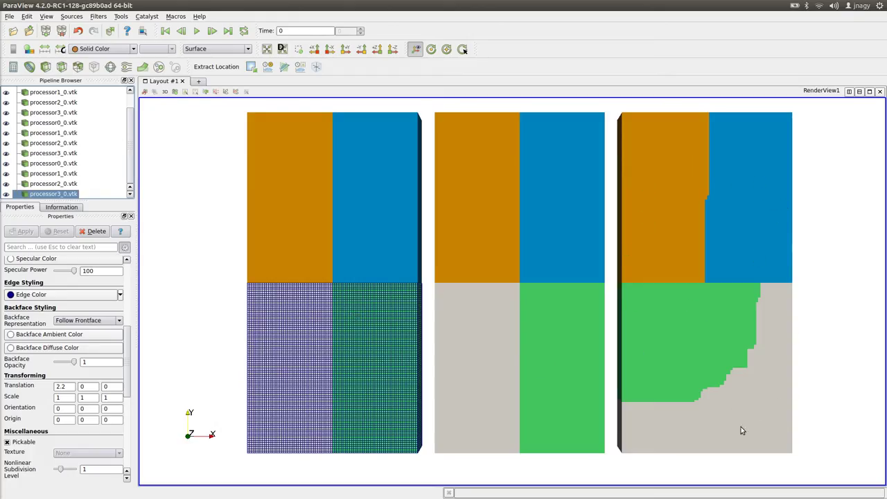
key("alt+Tab")
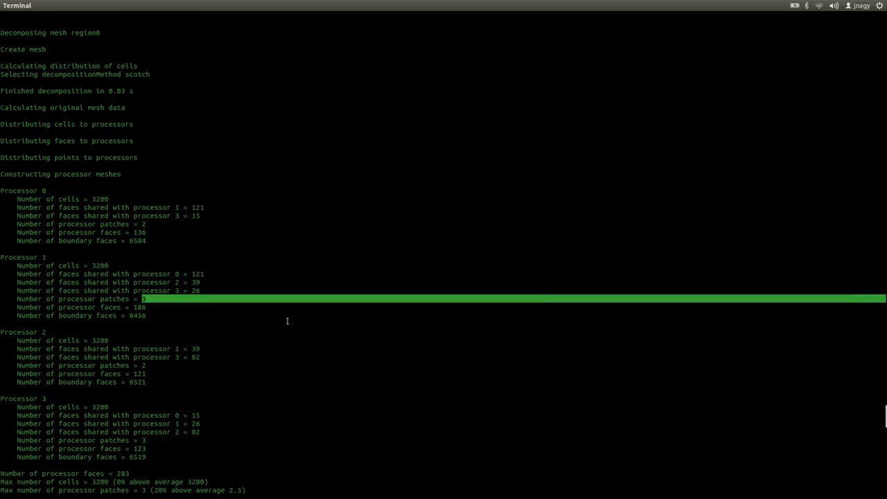
double_click(198, 274)
key("alt+Tab")
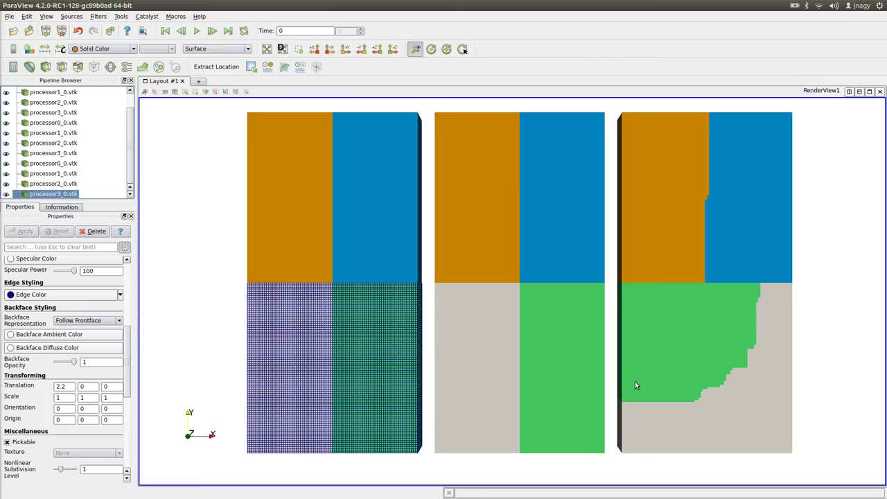
key("alt+Tab")
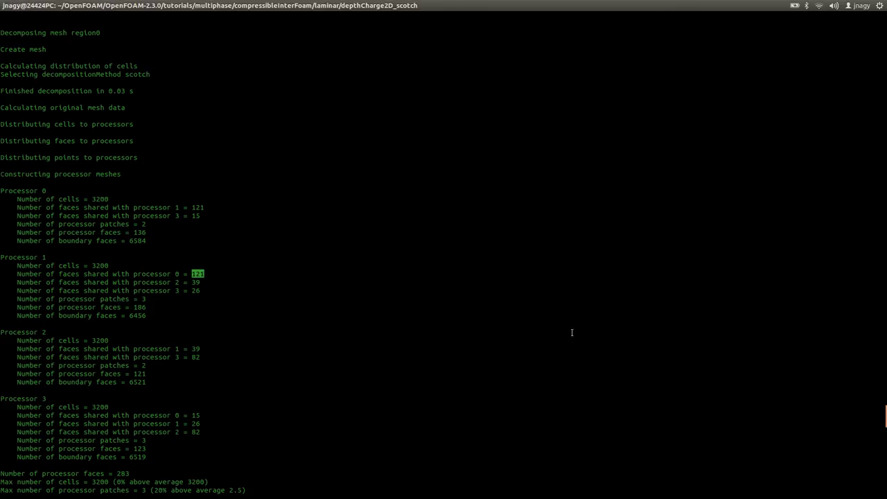
key("alt+Tab")
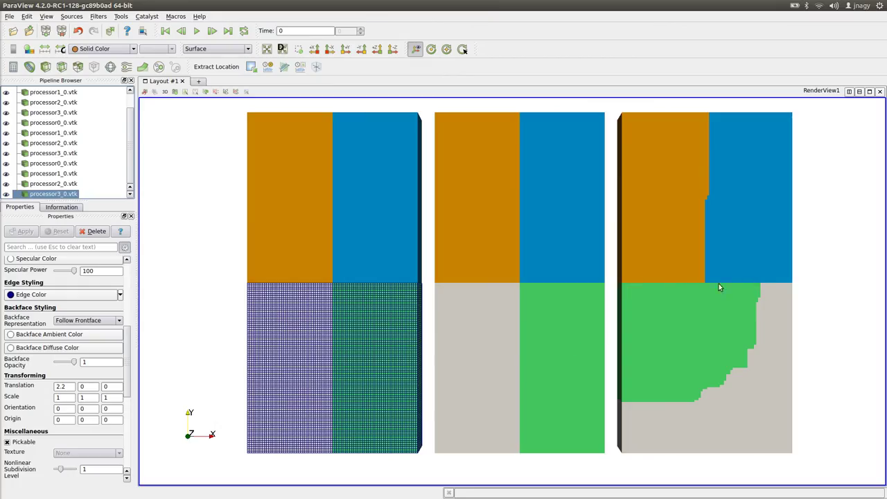
key("alt+Tab")
key("alt+Tab")
key("alt+Tab")
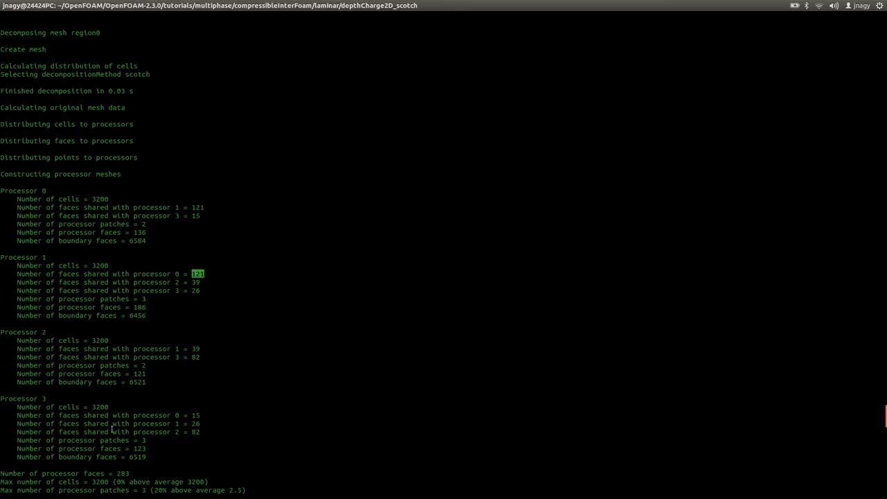
Step: Switch to ParaView and compare the scotch subdomains with those of the simple and hierarchical cases
key("alt+Tab")
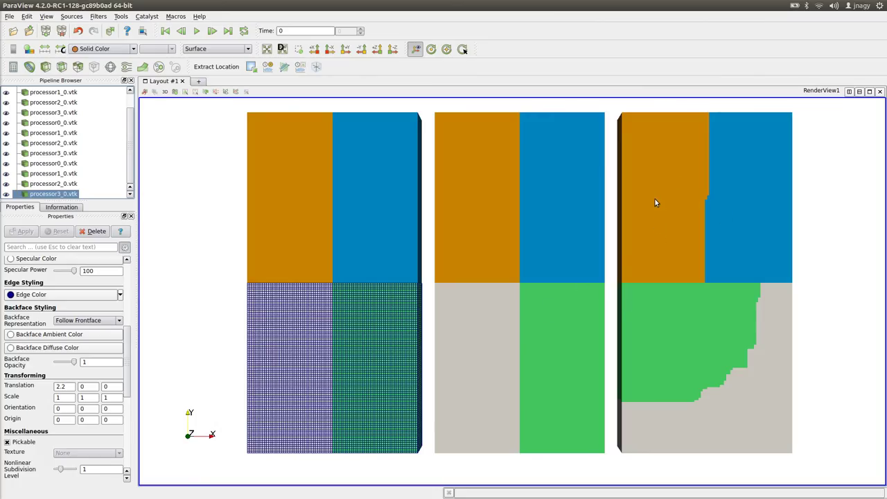
key("alt+Tab")
key("alt+Tab")
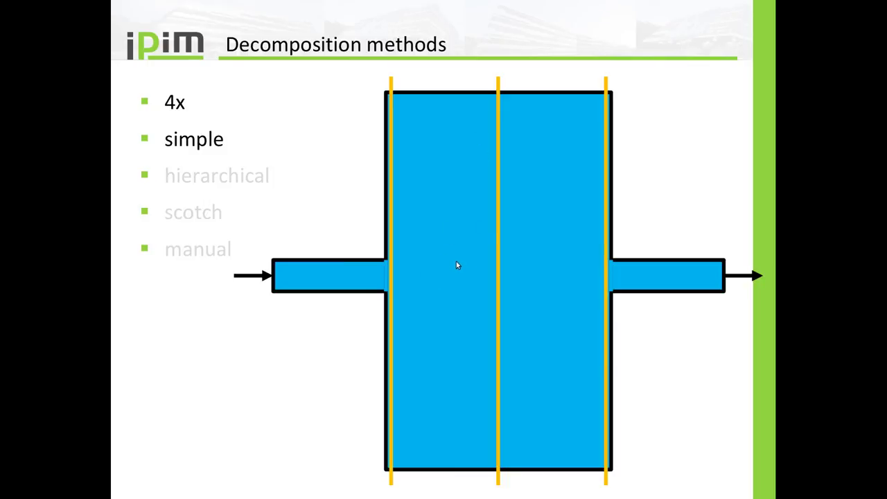
key("alt+Tab")
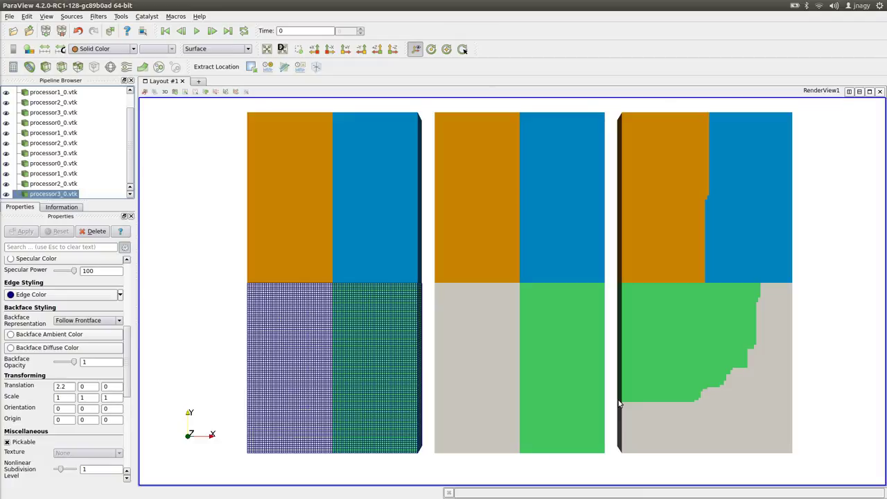
Step: Switch to the terminal and bring up a fresh prompt in the depthCharge2D_scotch case directory
key("alt+Tab")
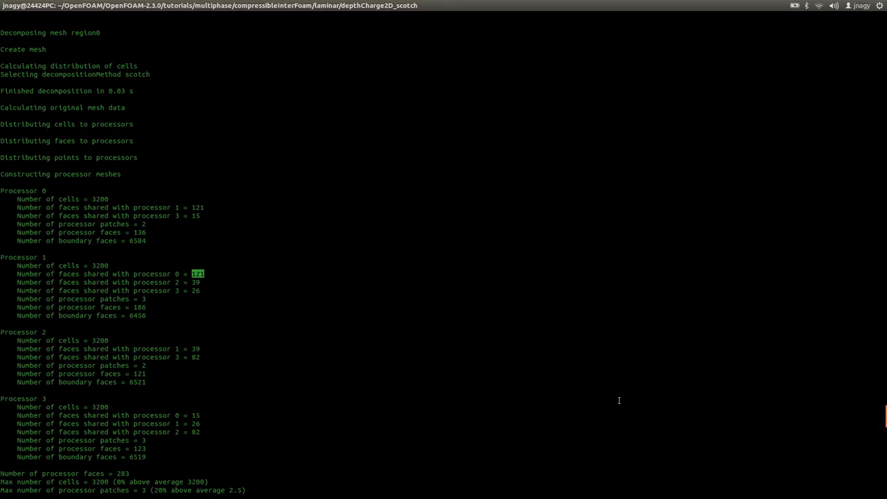
key("Return")
key("Return")
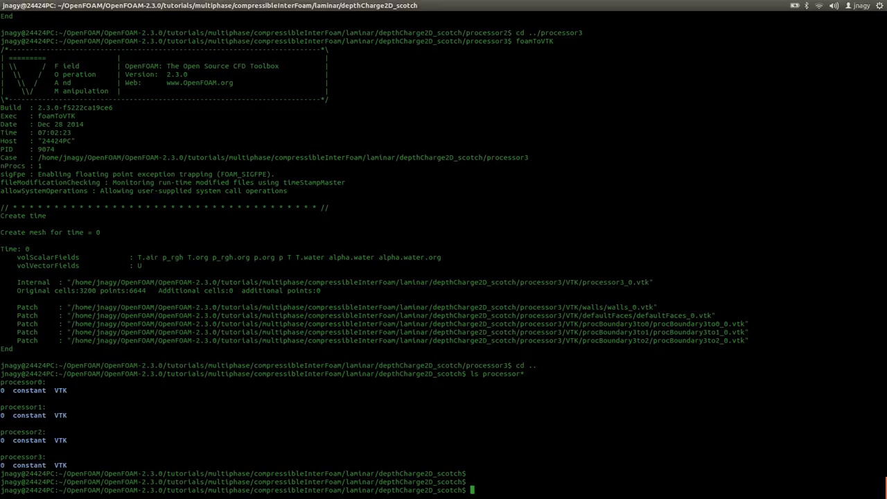
Step: Review the three decomposed domains in ParaView once more and return to the terminal prompt of the scotch case
key("alt+Tab")
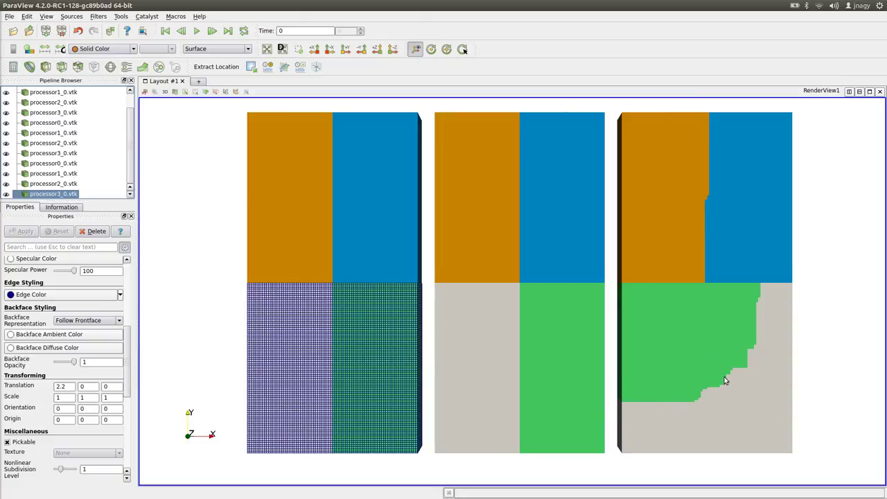
key("alt+Tab")
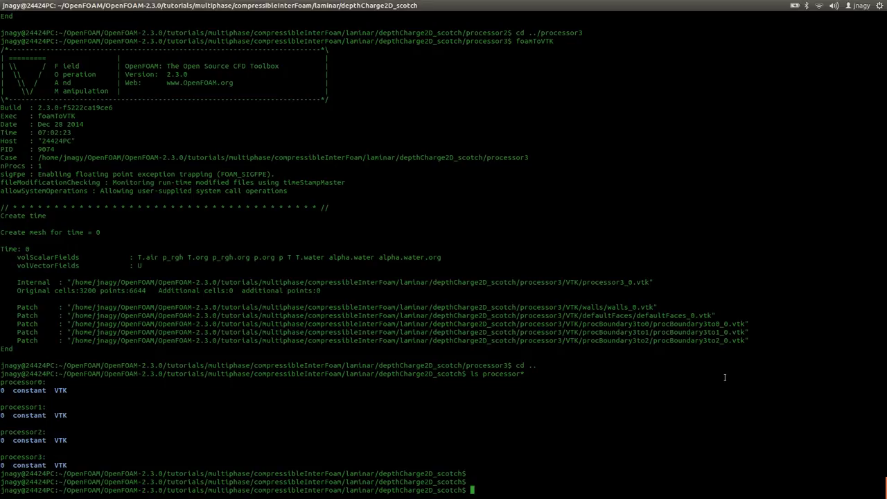
key("alt+Tab")
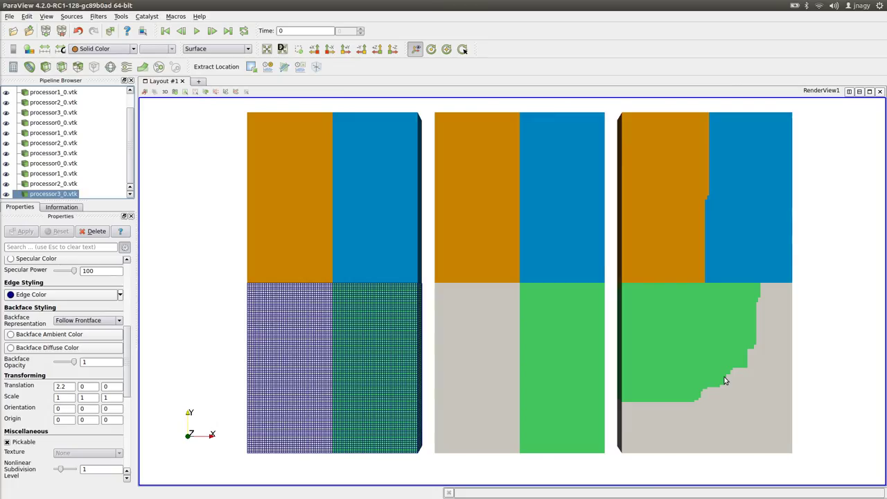
key("alt+Tab")
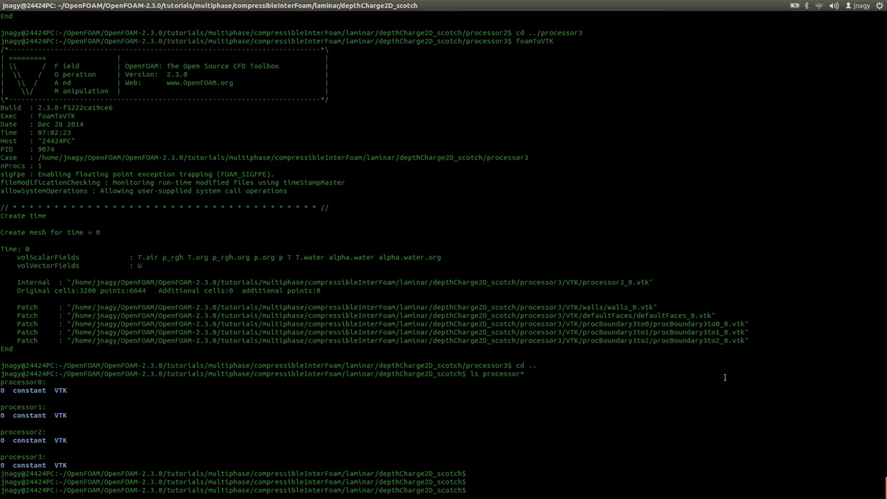